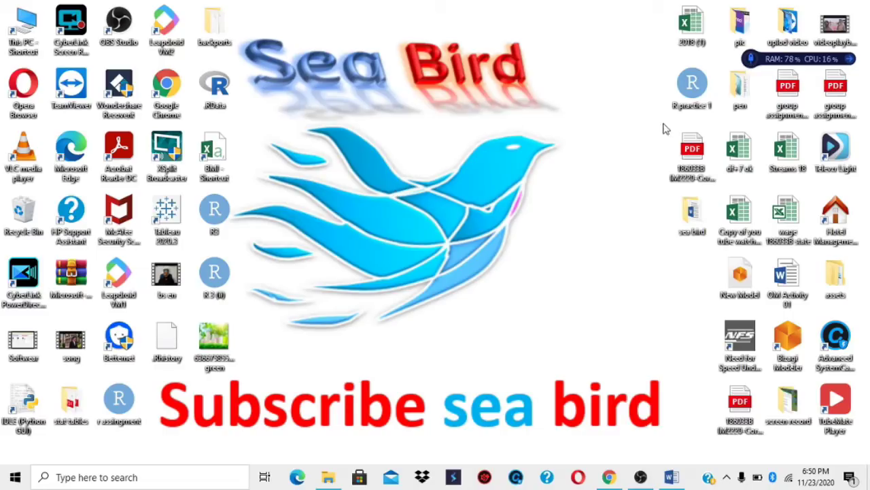
# - Open the sea bird folder on the desktop and the sea bird Word document inside it
pyautogui.click(702, 216)
pyautogui.doubleClick(702, 215)
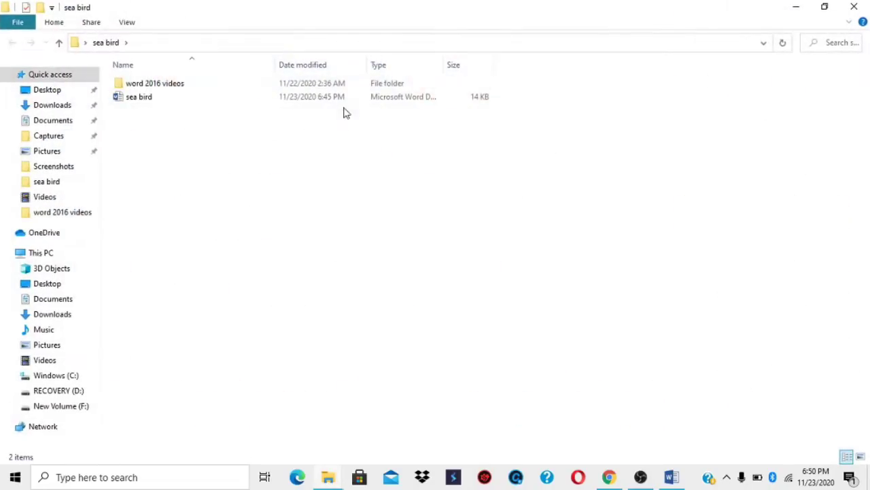
pyautogui.click(210, 99)
pyautogui.doubleClick(210, 99)
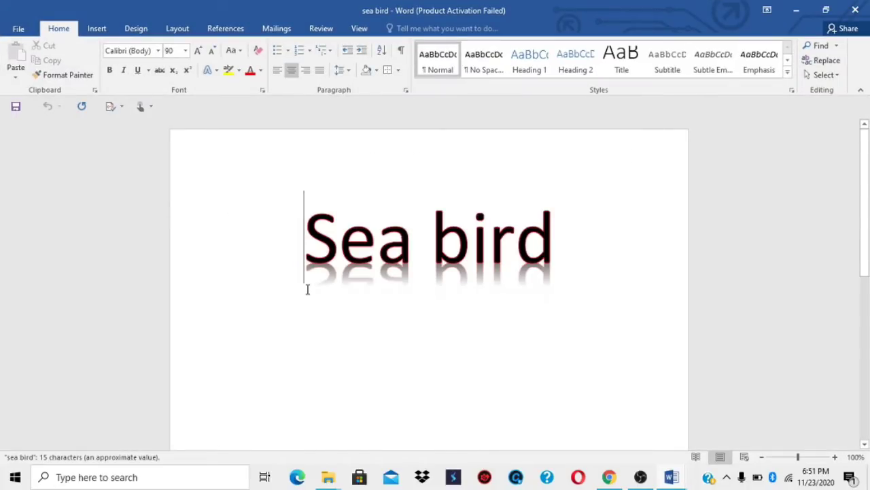
# - Place the insertion point below the reflected Sea bird title
pyautogui.click(608, 225)
pyautogui.click(294, 217)
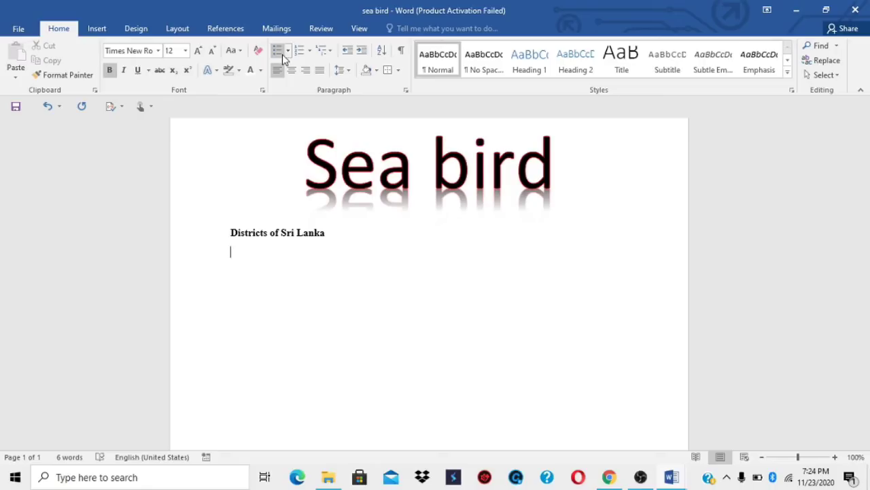
# - Type colombo, gampaha and kaluthara on separate lines, then select the three lines
pyautogui.write('colo')
pyautogui.write('mbo')
pyautogui.press('Return')
pyautogui.write('gampaha')
pyautogui.press('Return')
pyautogui.write('k')
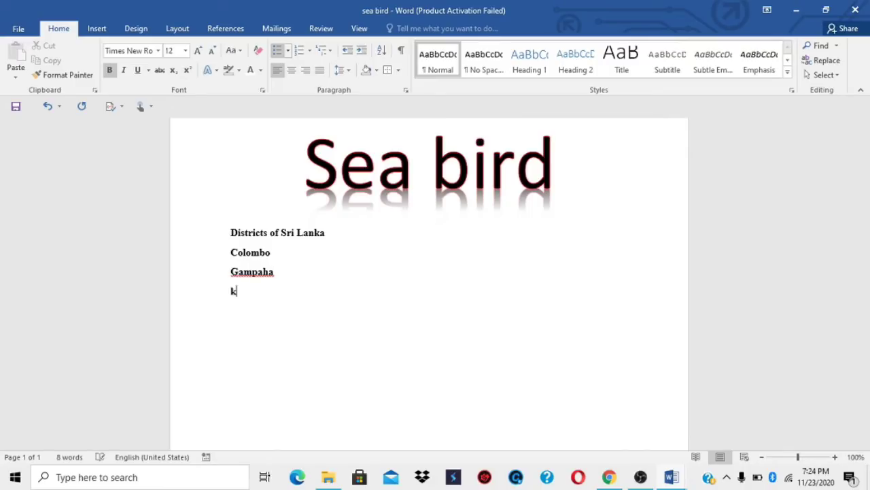
pyautogui.write('aluthara')
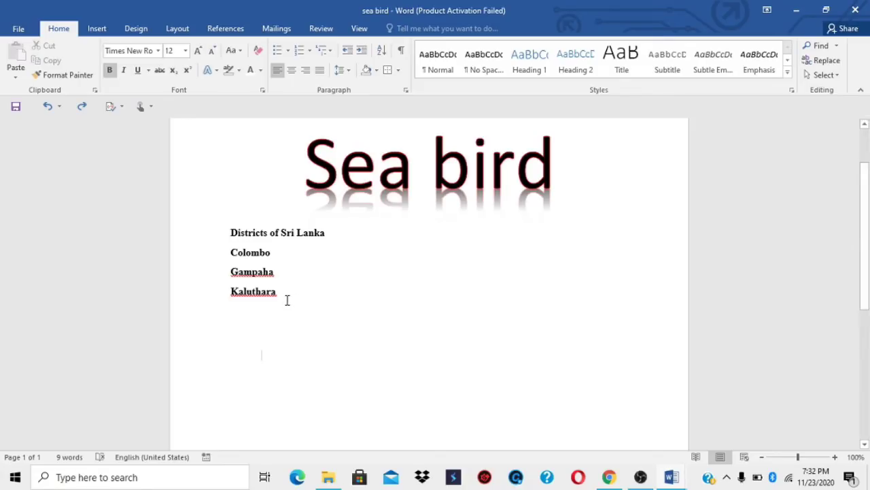
pyautogui.moveTo(287, 300); pyautogui.dragTo(218, 262)
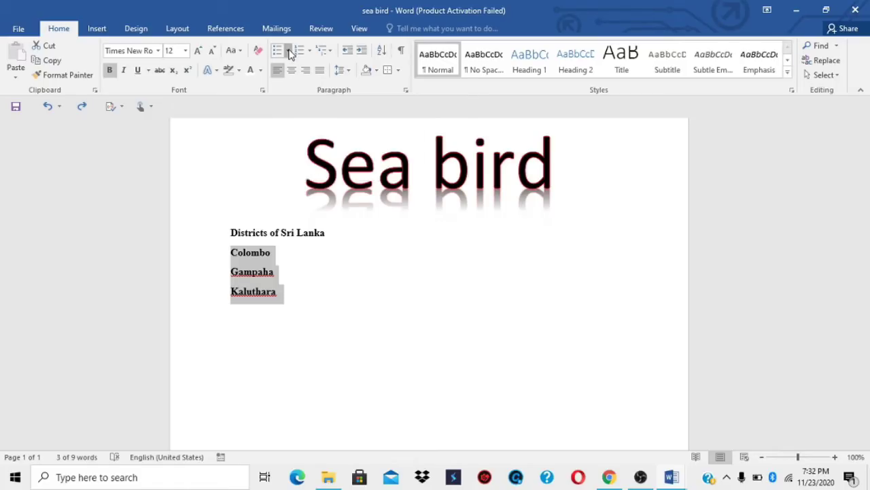
# - Apply filled round dot bullets to the three selected district lines
pyautogui.click(289, 51)
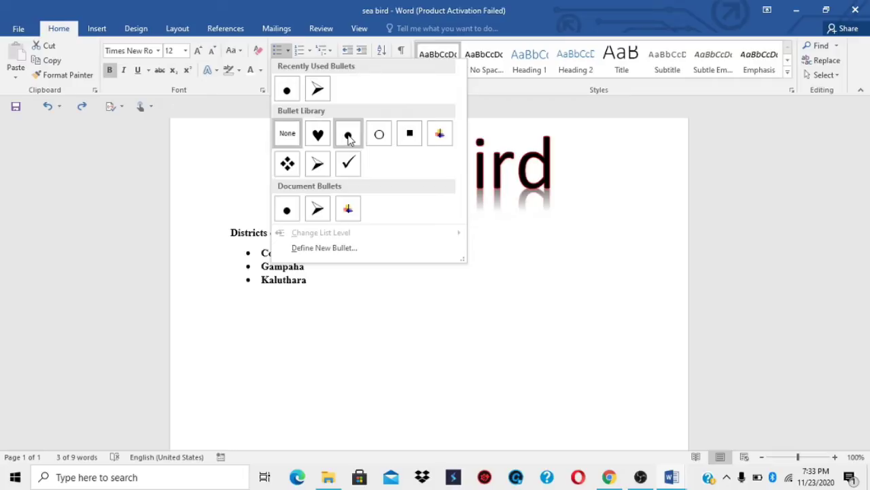
pyautogui.click(348, 138)
pyautogui.click(331, 292)
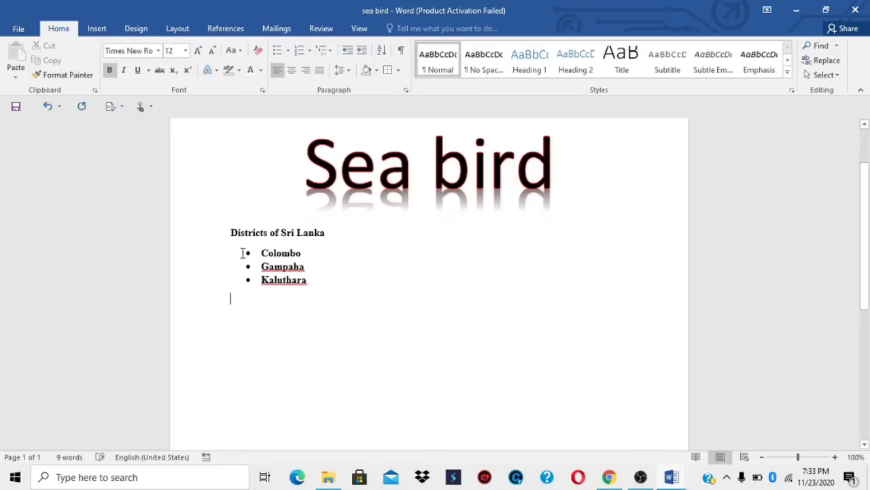
# - Set Bullets to None for the Colombo, Gampaha and Kaluthara lines
pyautogui.moveTo(245, 253); pyautogui.dragTo(321, 288)
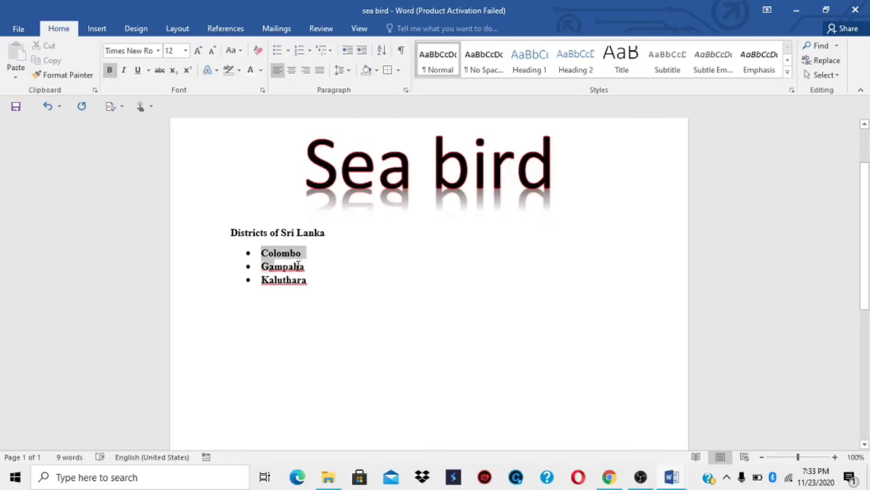
pyautogui.click(289, 317)
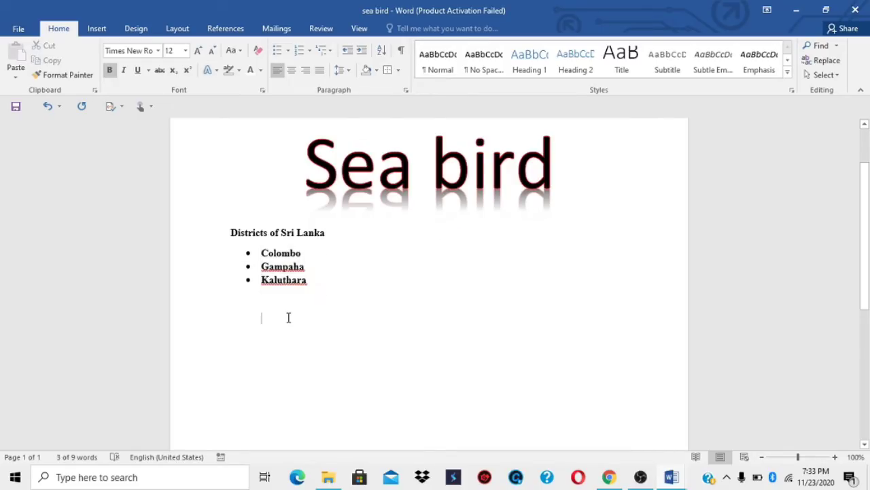
pyautogui.click(331, 292)
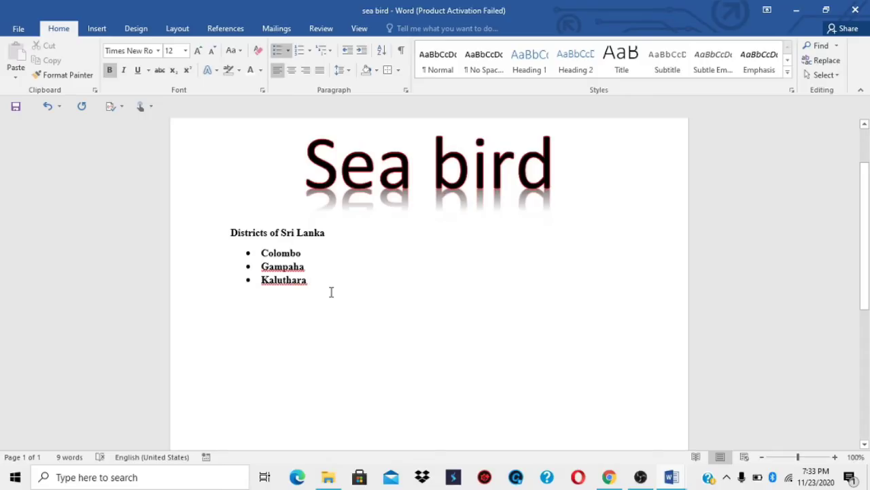
pyautogui.moveTo(322, 286)
pyautogui.mouseDown()
pyautogui.moveTo(245, 263)
pyautogui.moveTo(241, 253)
pyautogui.mouseUp()
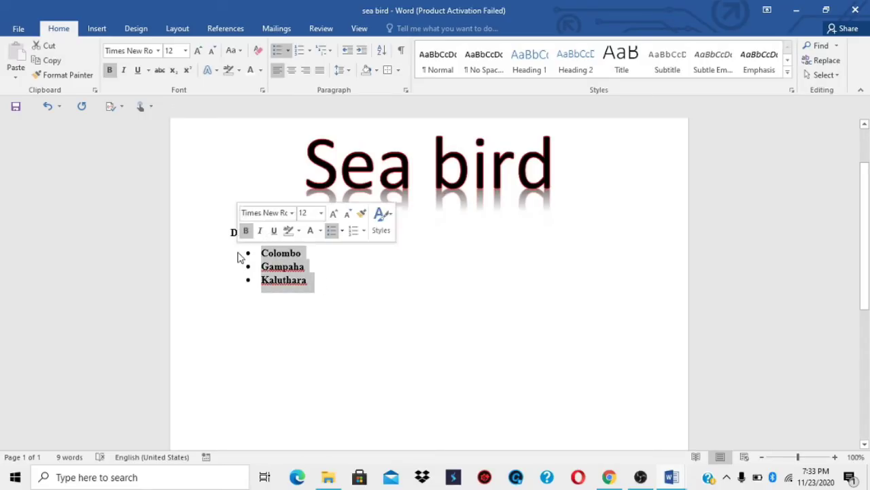
pyautogui.click(289, 52)
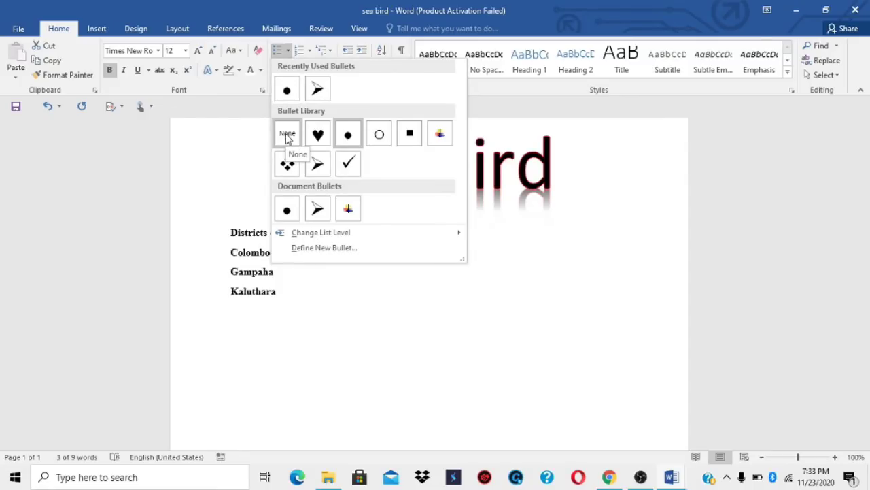
pyautogui.click(287, 136)
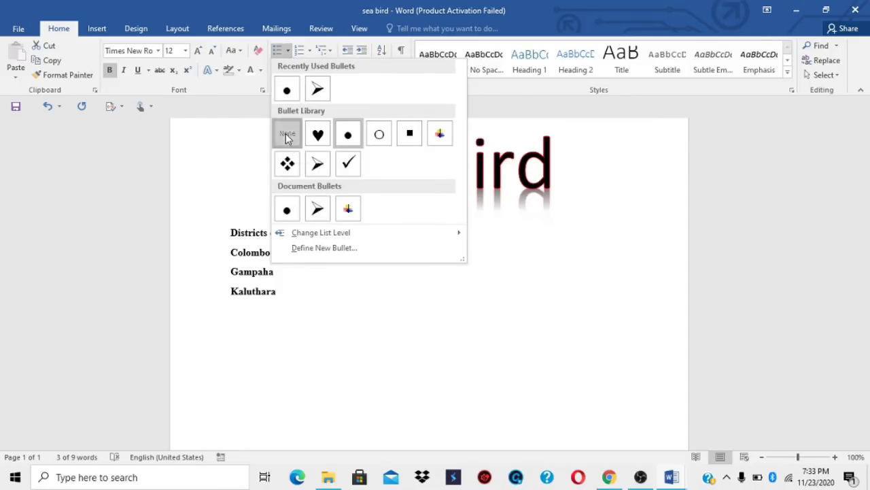
pyautogui.click(322, 350)
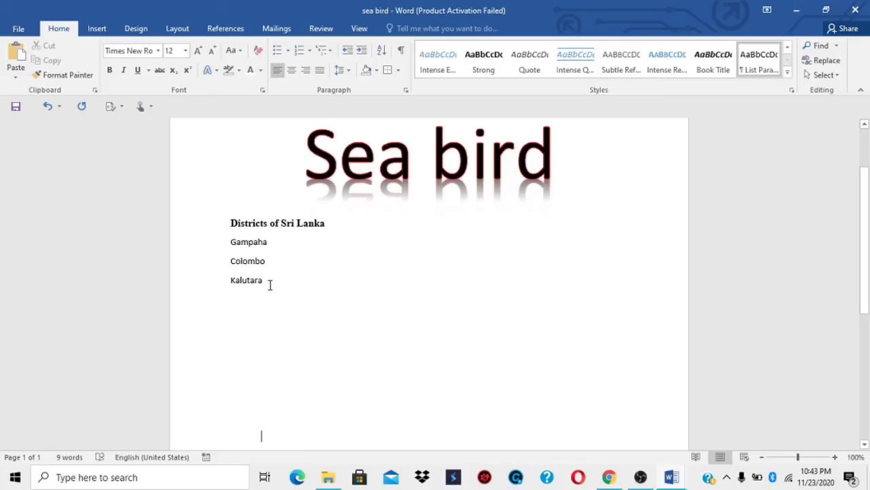
# - Number the three district lines with the right-aligned i. ii. iii. format
pyautogui.moveTo(270, 284); pyautogui.dragTo(226, 246)
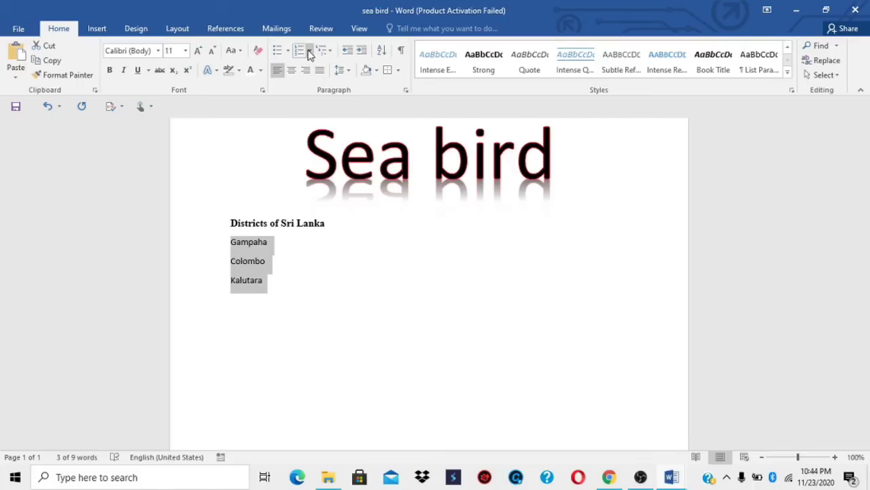
pyautogui.click(308, 52)
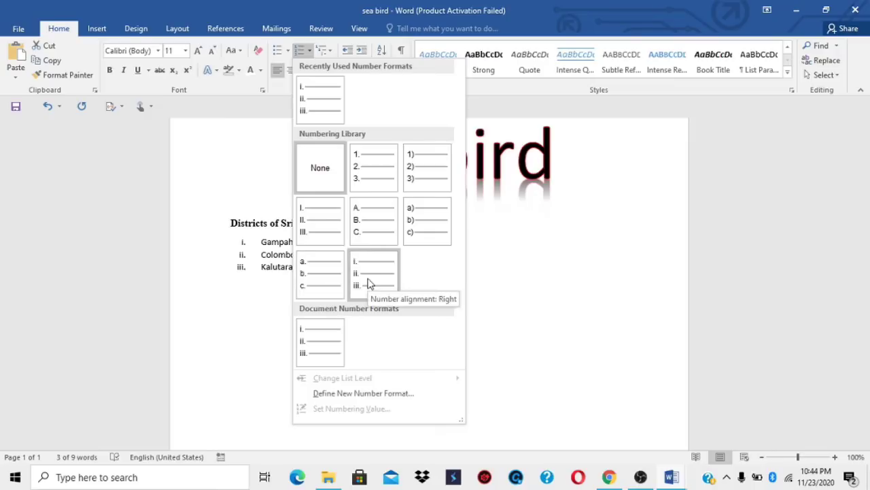
pyautogui.click(367, 283)
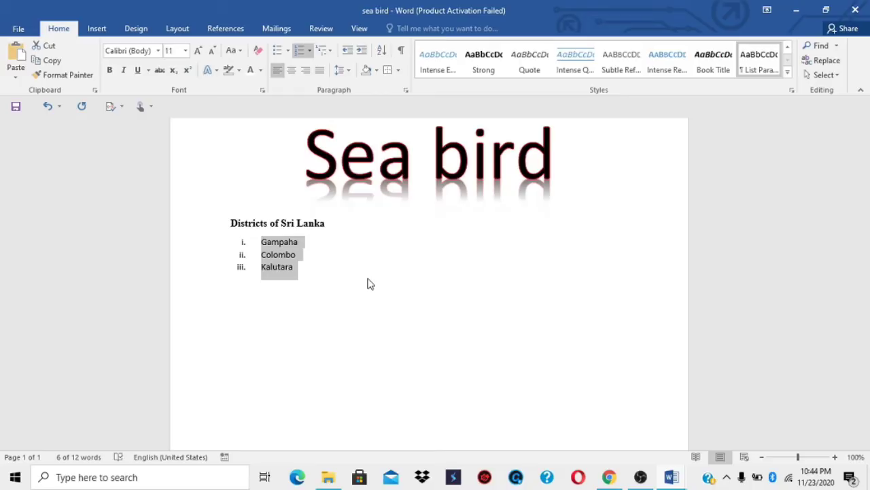
pyautogui.click(367, 283)
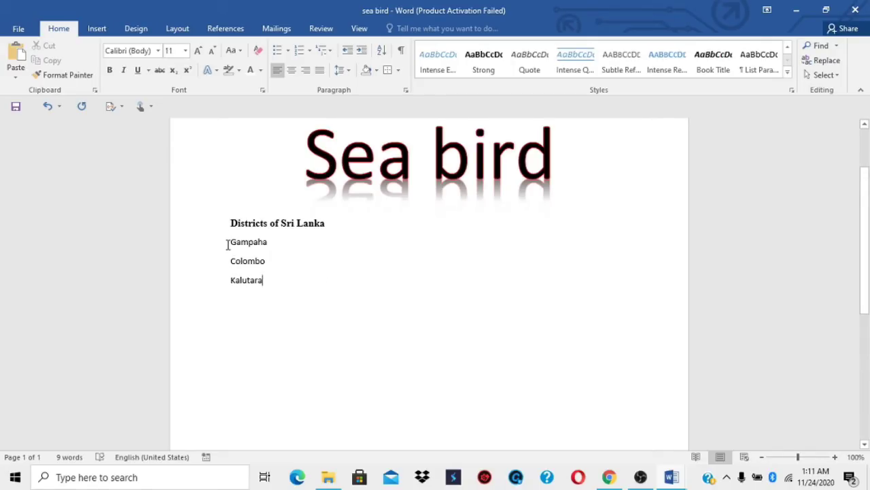
# - Insert a blank line above Gampaha
pyautogui.click(230, 242)
pyautogui.press('Return')
# - Type 'Western province' above Gampaha and 'southern province' on a new line below Kalutara
pyautogui.click(229, 242)
pyautogui.write('W')
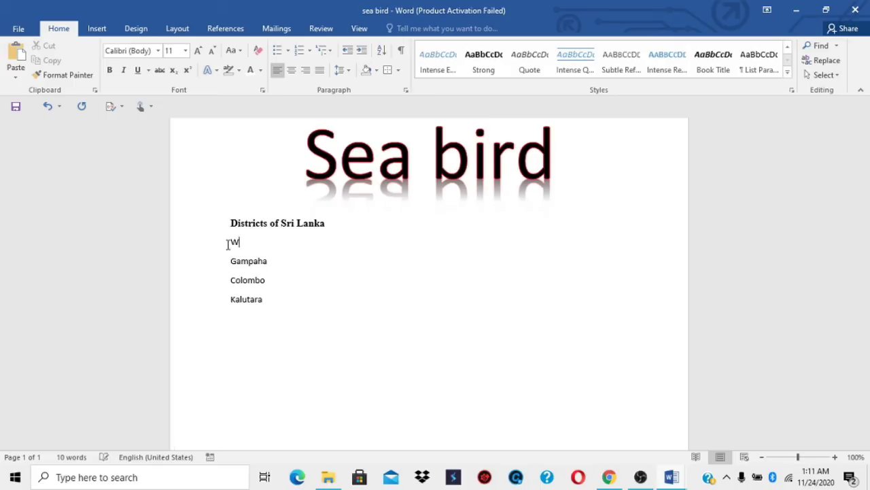
pyautogui.write('estern province')
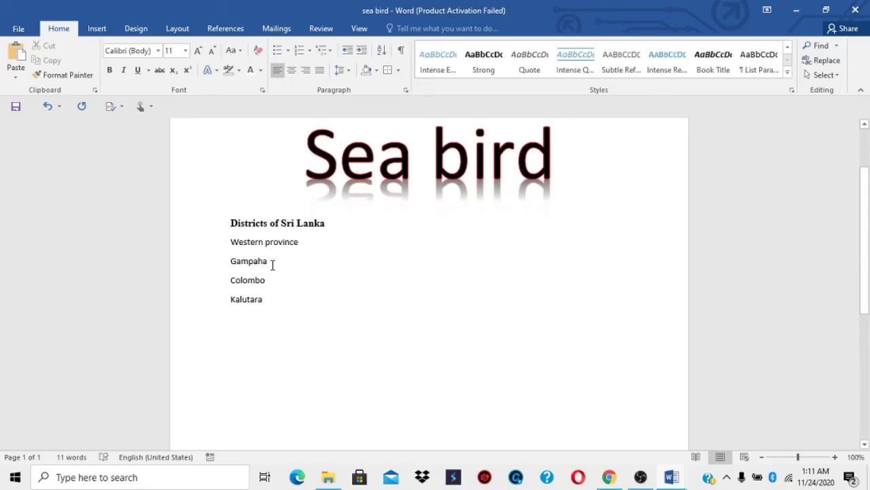
pyautogui.click(268, 305)
pyautogui.press('Return')
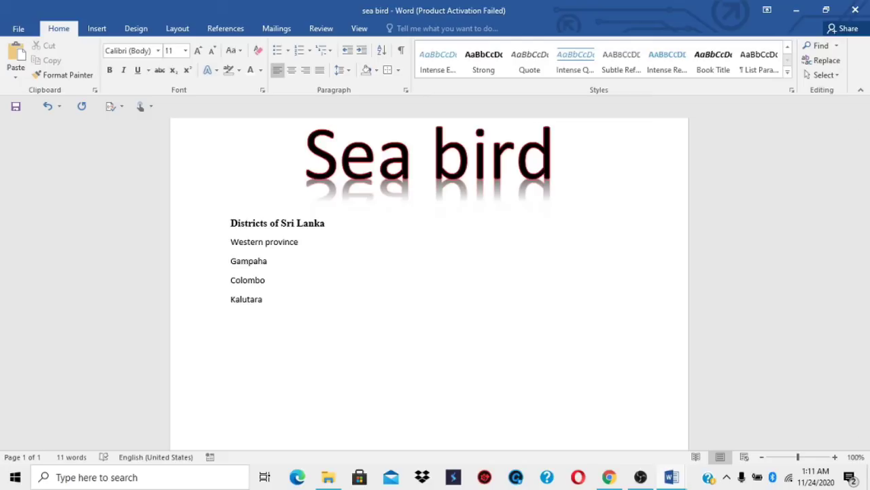
pyautogui.write('southern')
pyautogui.write(' province')
pyautogui.press('Return')
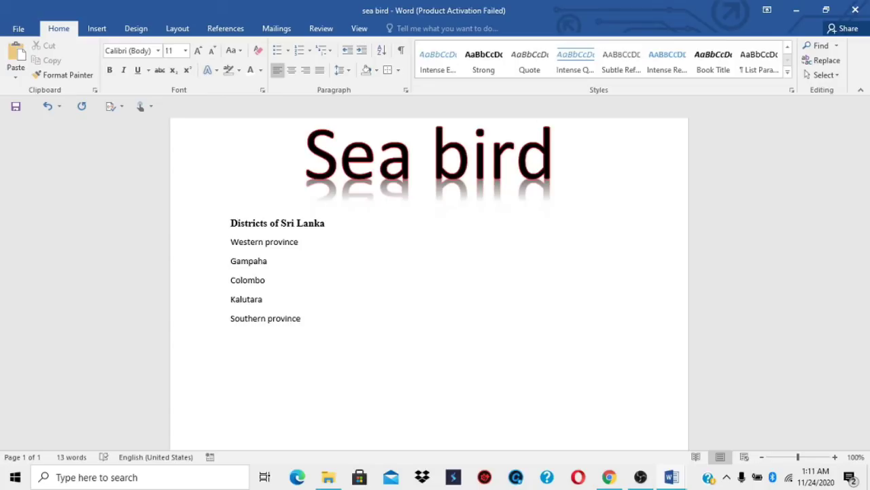
# - List matara, galle and hambanthota, then paste the Uva province lines with Badulla and Monaragala
pyautogui.write('matar')
pyautogui.write('a g')
pyautogui.press('BackSpace')
pyautogui.press('Return')
pyautogui.write('galle')
pyautogui.press('Return')
pyautogui.write('hambanthita')
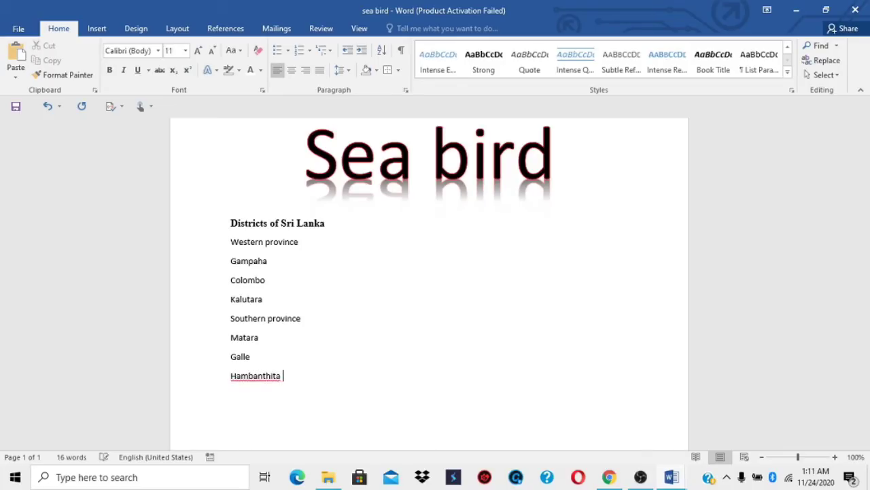
pyautogui.press('BackSpace')
pyautogui.press('BackSpace')
pyautogui.press('BackSpace')
pyautogui.press('BackSpace')
pyautogui.write('ota')
pyautogui.press('Return')
pyautogui.write('Uva province Badulla Monaragala')
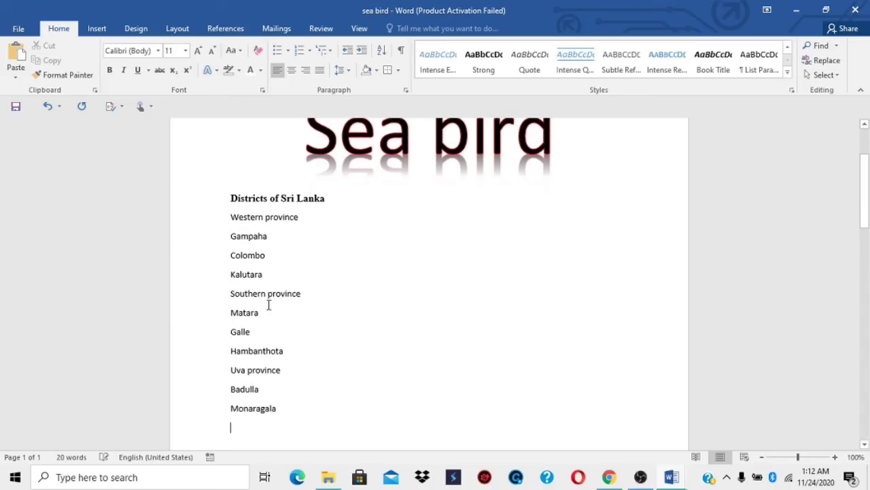
pyautogui.click(336, 392)
pyautogui.doubleClick(337, 392)
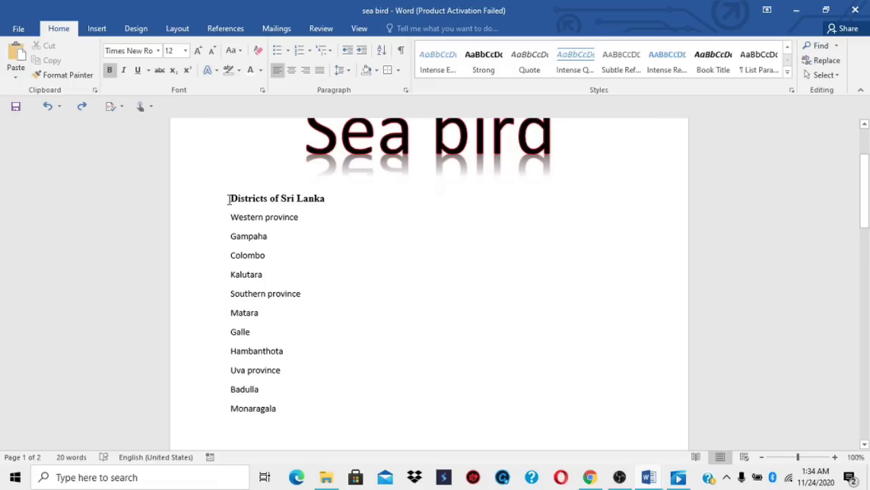
pyautogui.moveTo(230, 198); pyautogui.dragTo(328, 204)
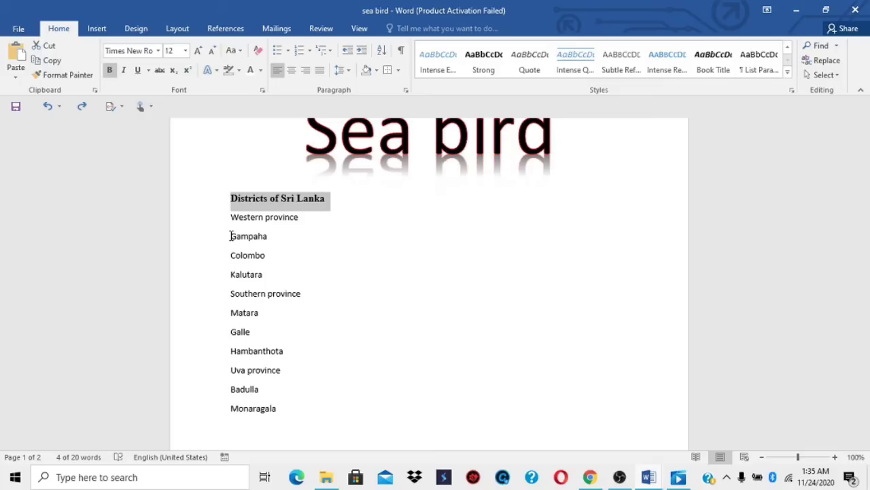
pyautogui.click(291, 254)
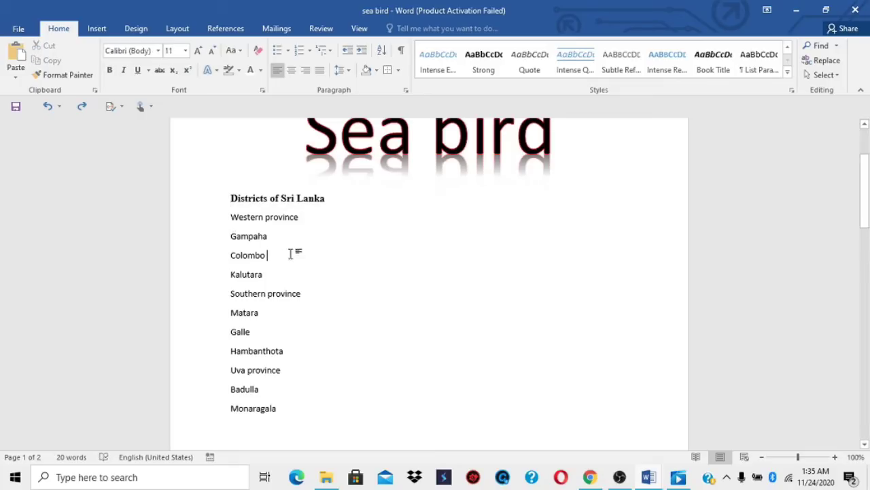
pyautogui.click(230, 197)
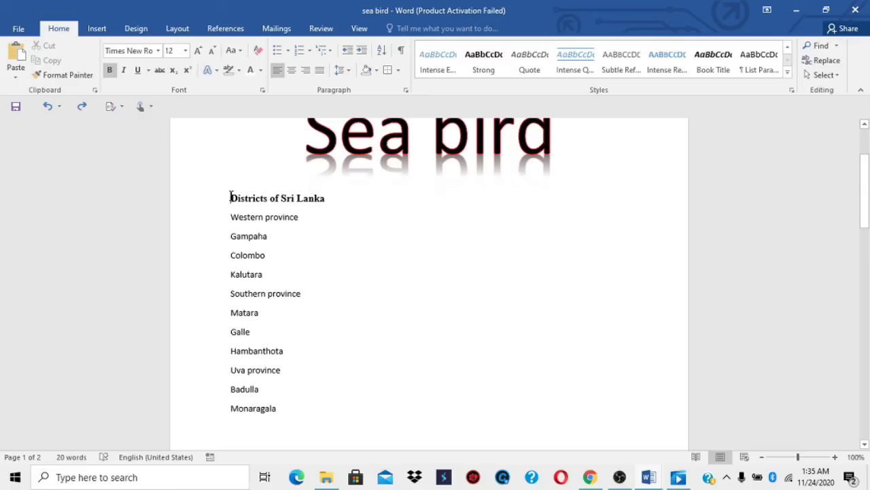
pyautogui.click(229, 216)
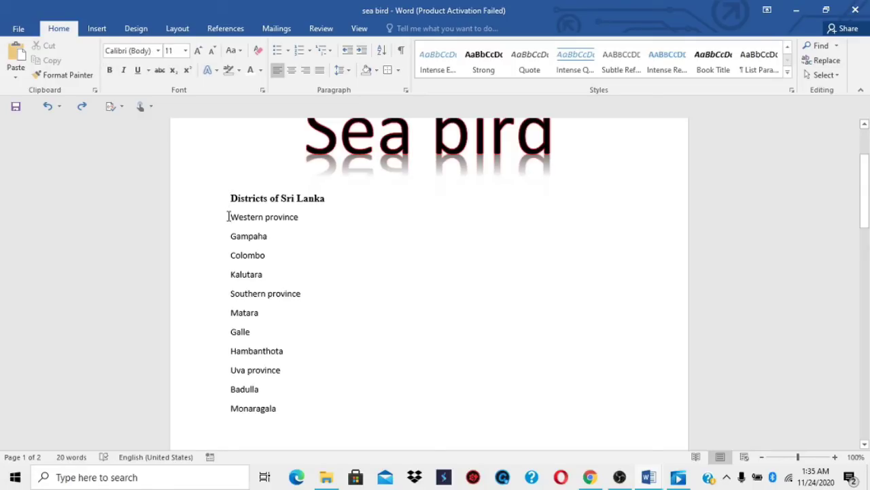
pyautogui.moveTo(228, 217); pyautogui.dragTo(293, 411)
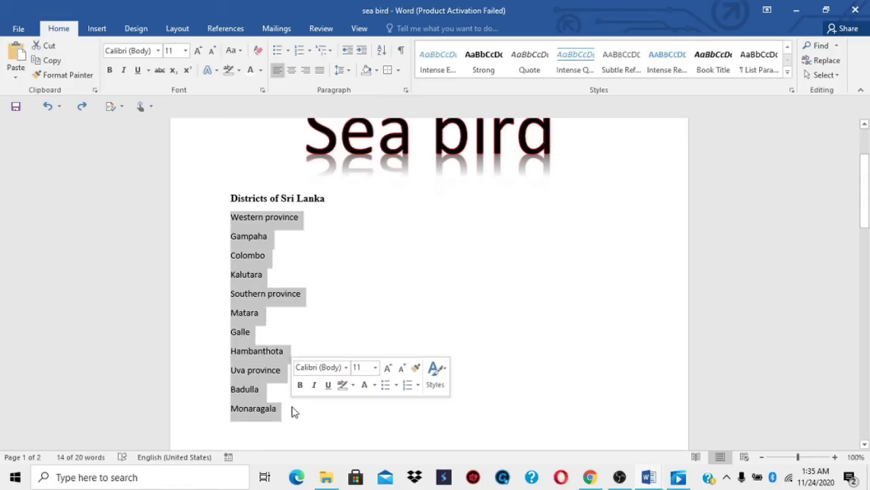
pyautogui.click(289, 413)
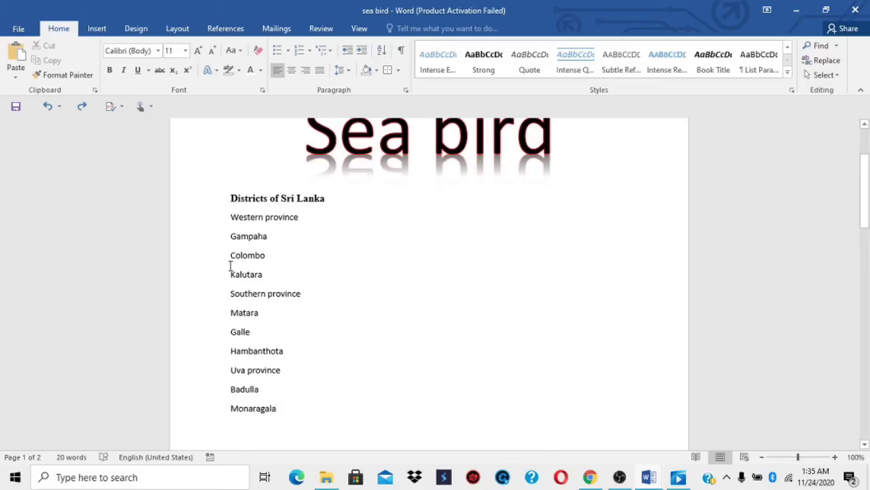
pyautogui.click(231, 198)
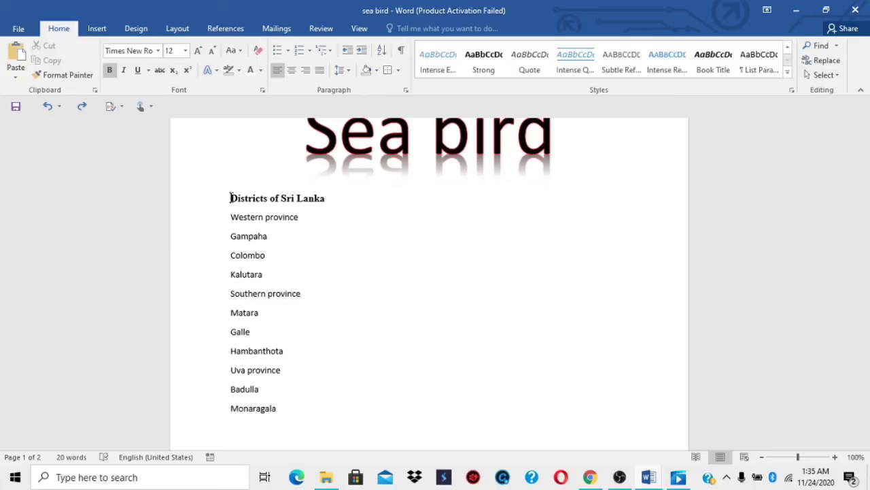
pyautogui.moveTo(230, 217); pyautogui.dragTo(310, 225)
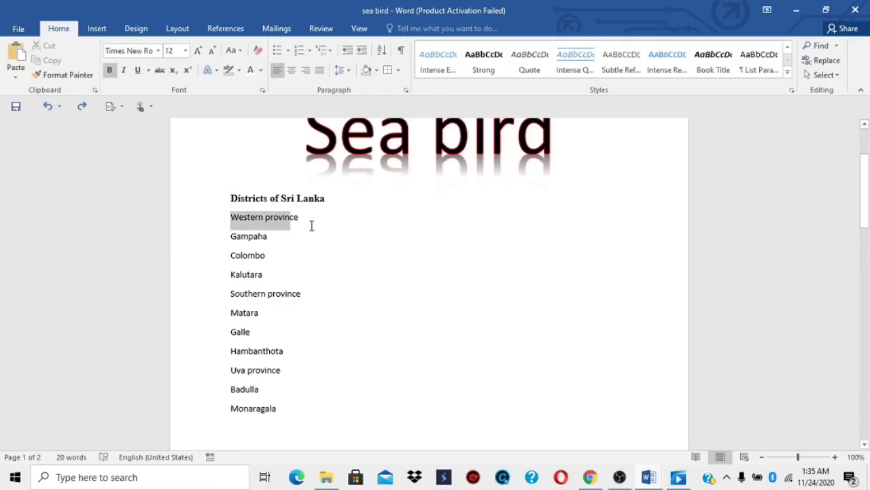
pyautogui.moveTo(306, 294); pyautogui.dragTo(210, 285)
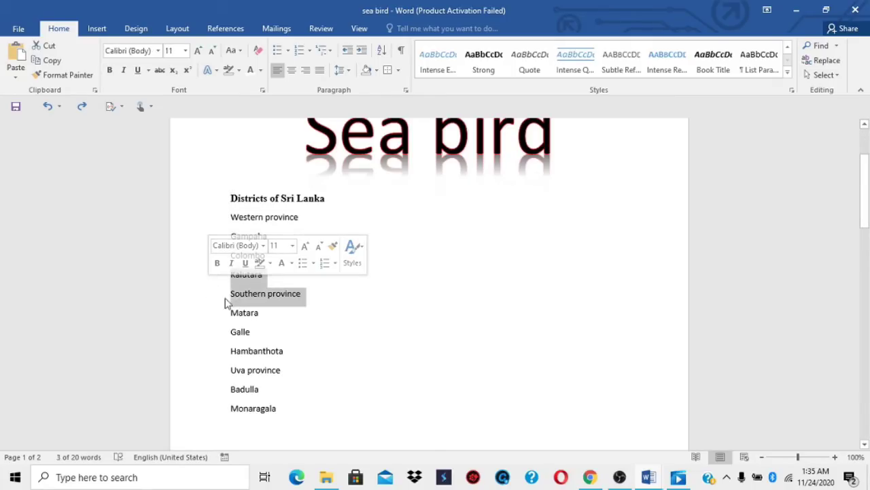
pyautogui.click(232, 299)
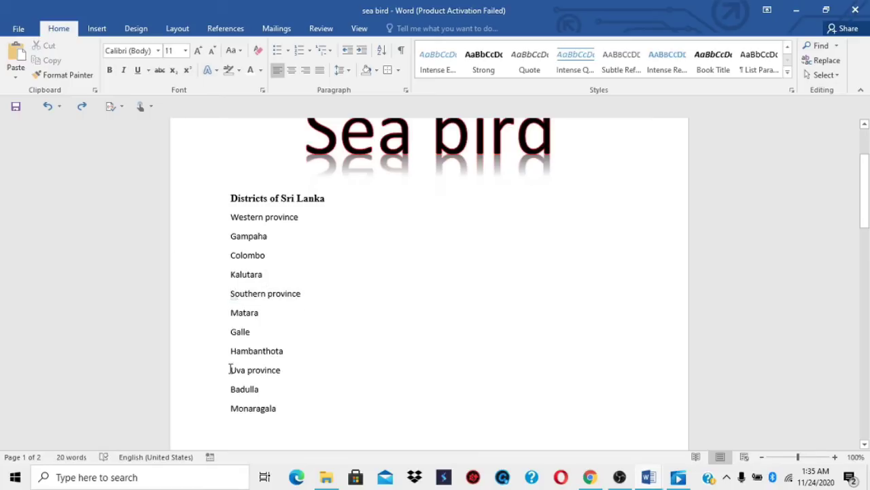
pyautogui.moveTo(229, 372); pyautogui.dragTo(288, 374)
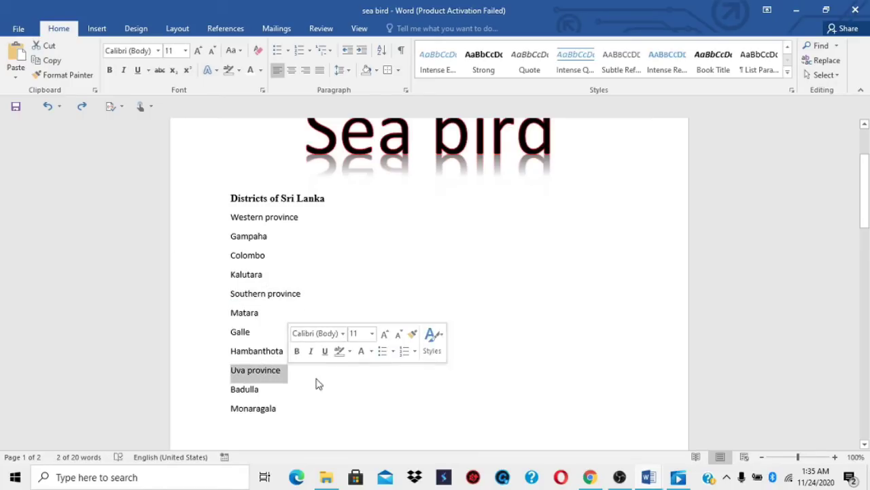
pyautogui.click(317, 383)
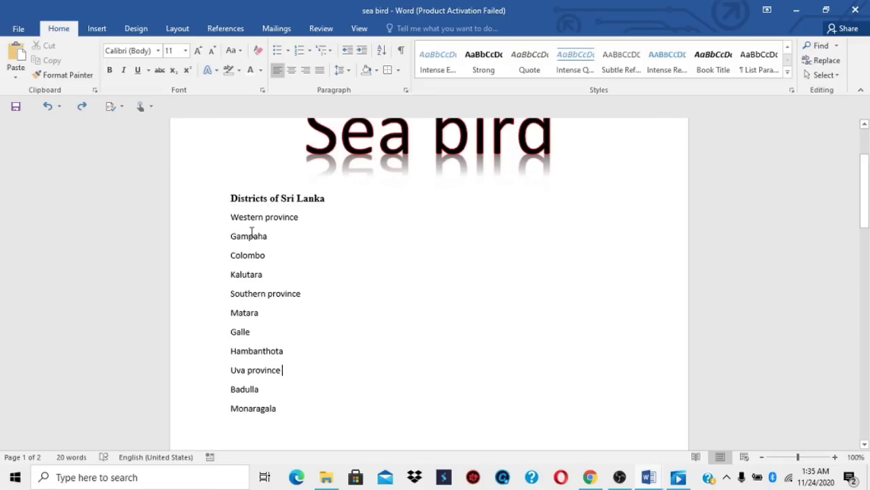
pyautogui.moveTo(229, 197); pyautogui.dragTo(347, 439)
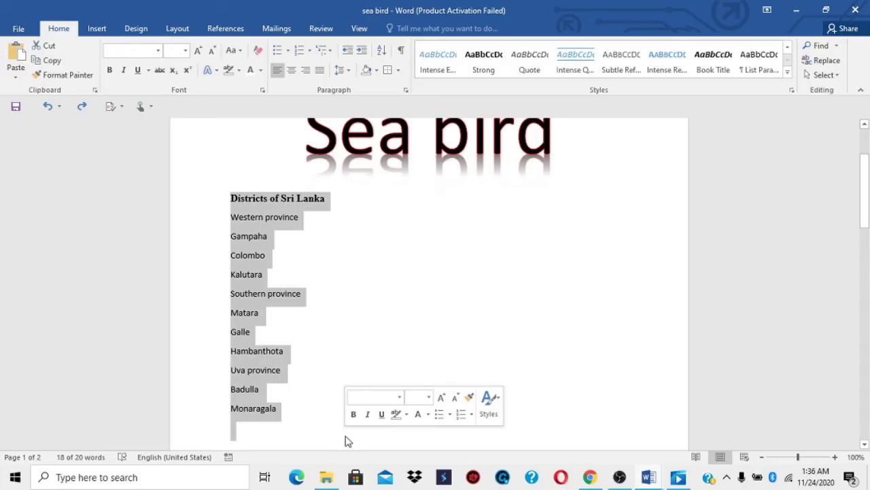
pyautogui.click(328, 398)
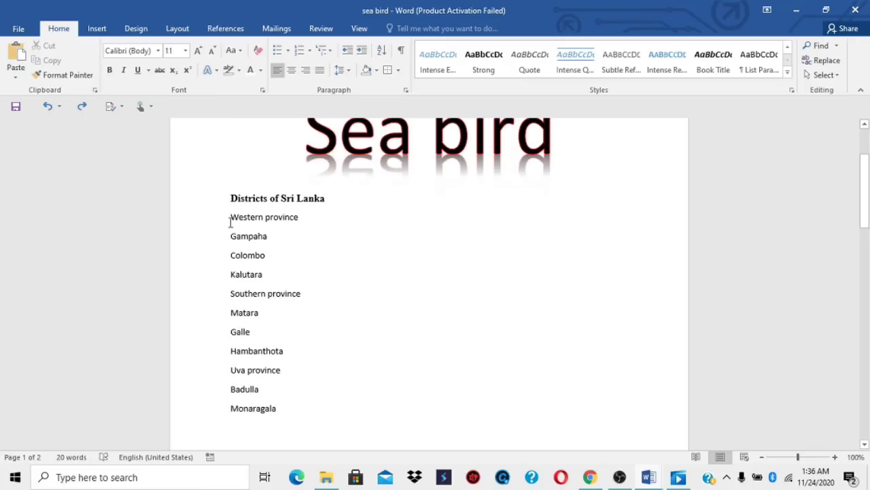
pyautogui.moveTo(228, 199); pyautogui.dragTo(340, 199)
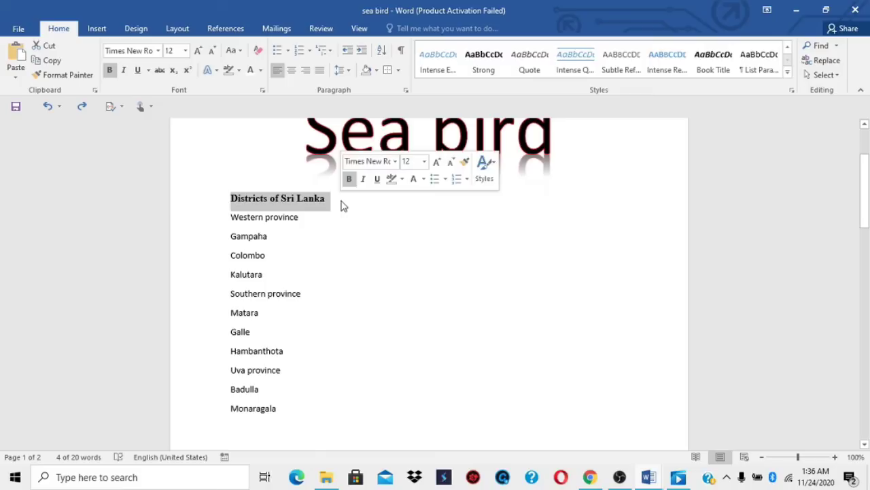
# - Open the Define New Multilevel List dialog from the Multilevel List gallery
pyautogui.click(327, 56)
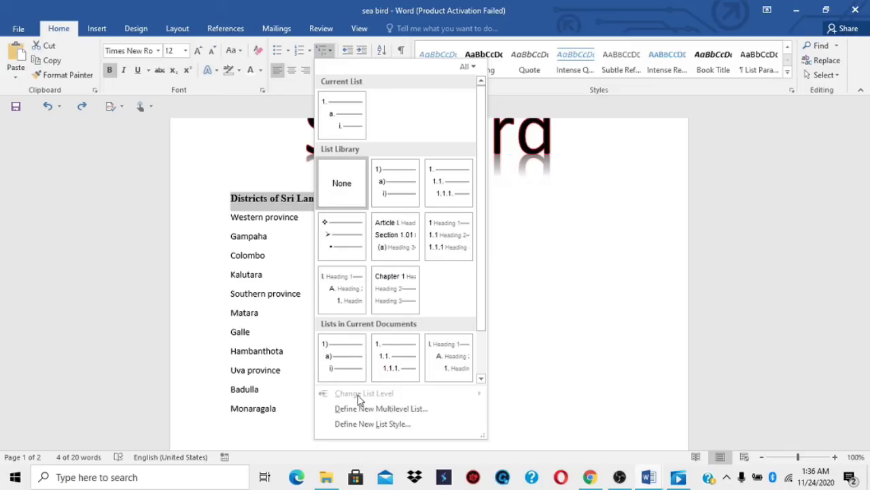
pyautogui.click(421, 414)
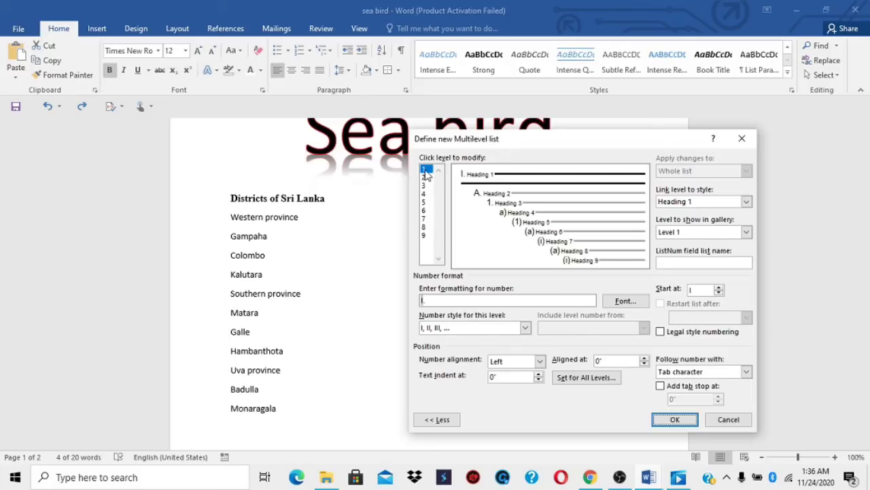
# - Set list level 1's number style to (none) and delete the dot from its format
pyautogui.click(425, 177)
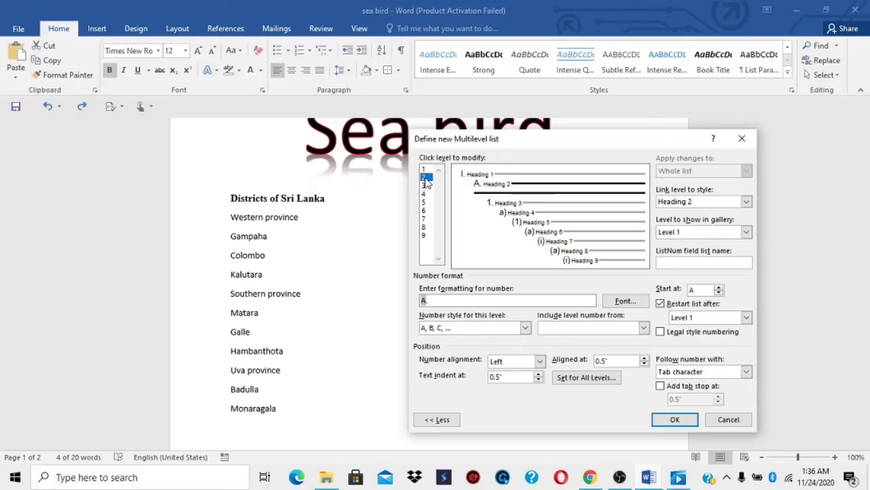
pyautogui.click(425, 186)
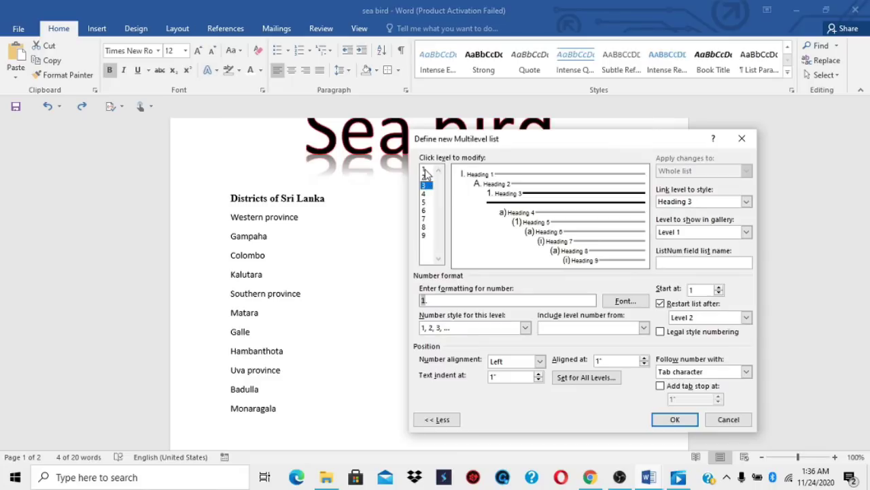
pyautogui.click(426, 170)
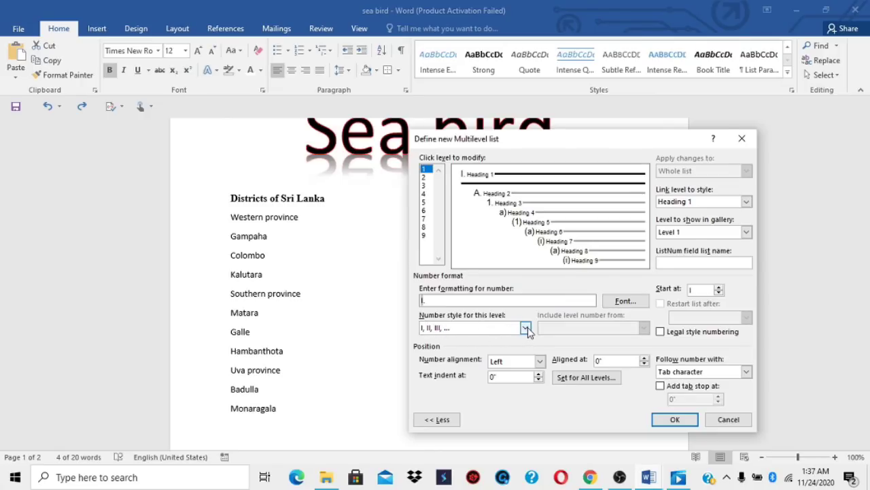
pyautogui.click(525, 328)
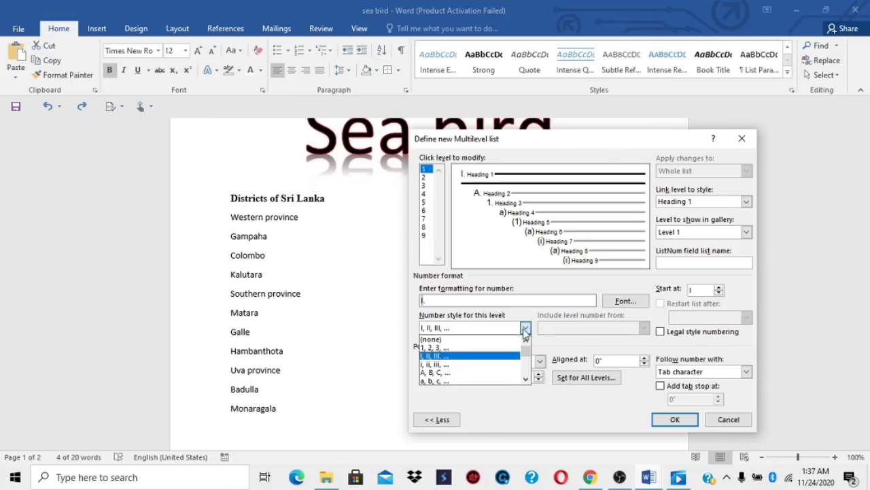
pyautogui.click(456, 340)
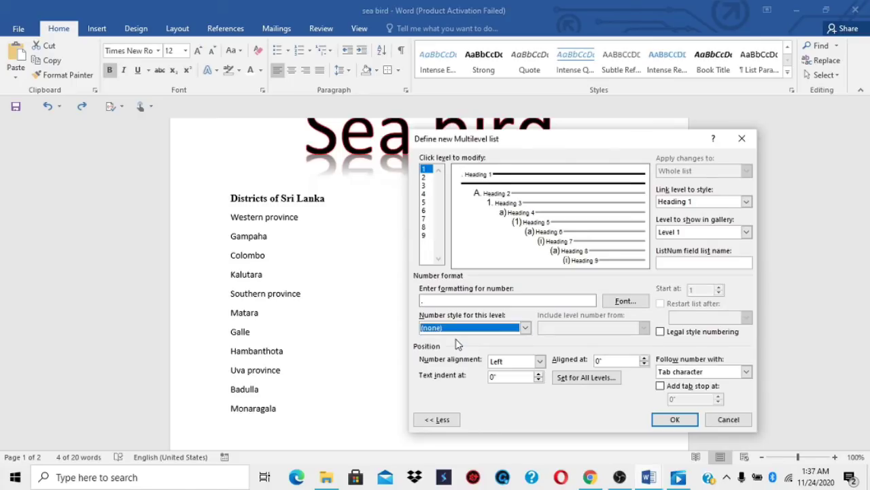
pyautogui.click(429, 301)
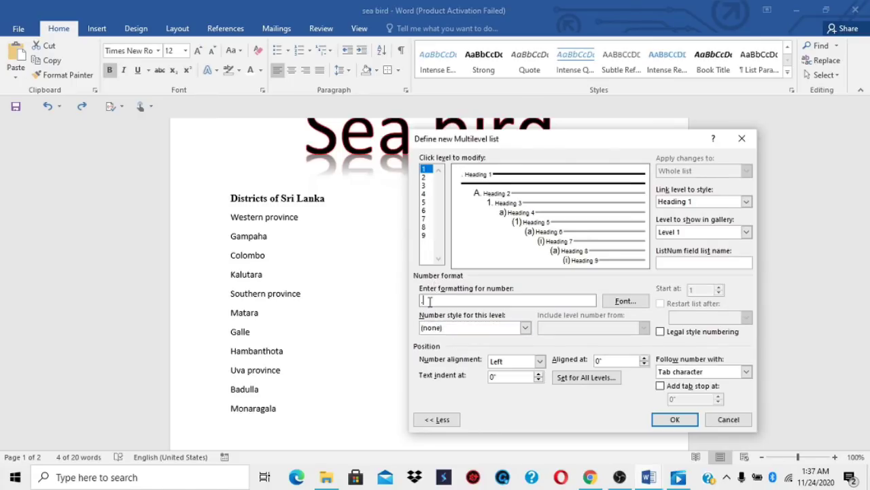
pyautogui.press('BackSpace')
# - Set level 1 Aligned at to 0 inch and confirm the new multilevel list
pyautogui.press('BackSpace')
pyautogui.write('5')
pyautogui.press('BackSpace')
pyautogui.click(644, 360)
pyautogui.click(645, 364)
pyautogui.click(678, 418)
pyautogui.click(402, 280)
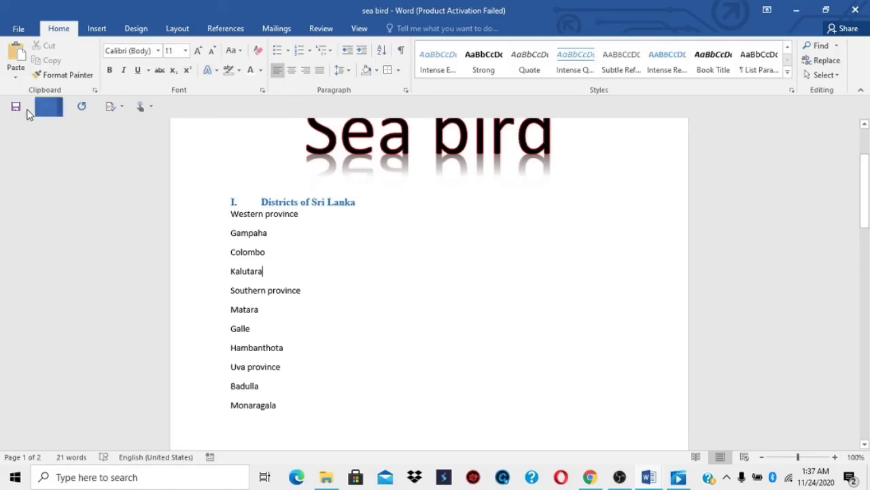
# - Undo the I. numbering on the heading and define a new multilevel list's level 1 alignment
pyautogui.click(48, 106)
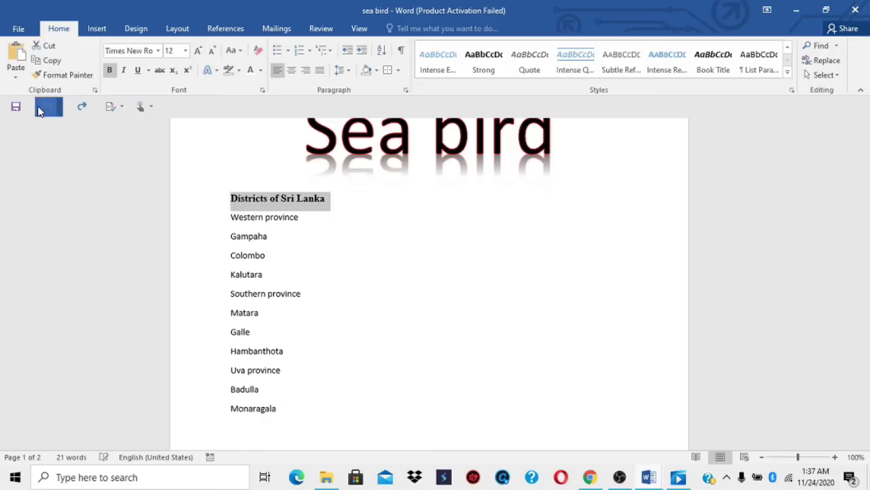
pyautogui.click(324, 50)
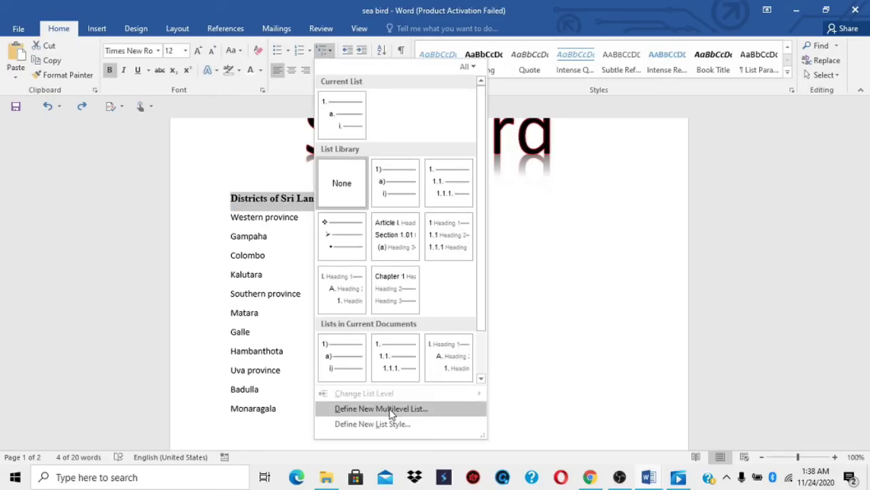
pyautogui.click(392, 409)
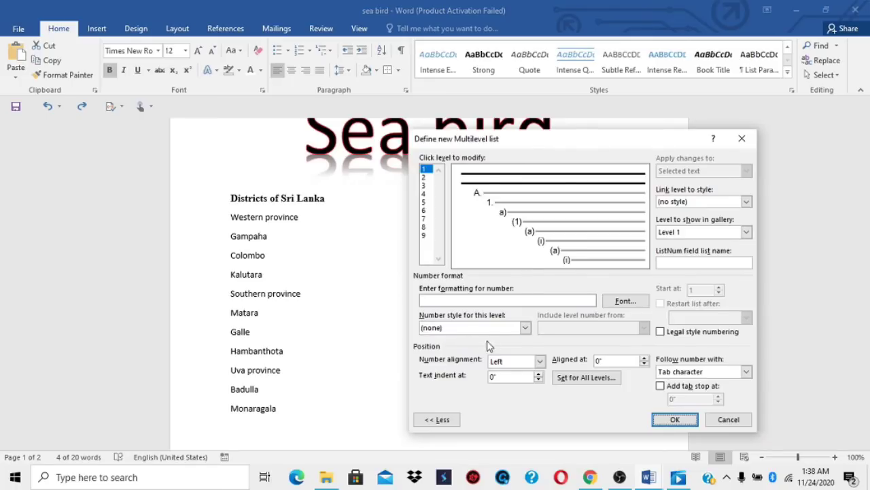
pyautogui.click(618, 361)
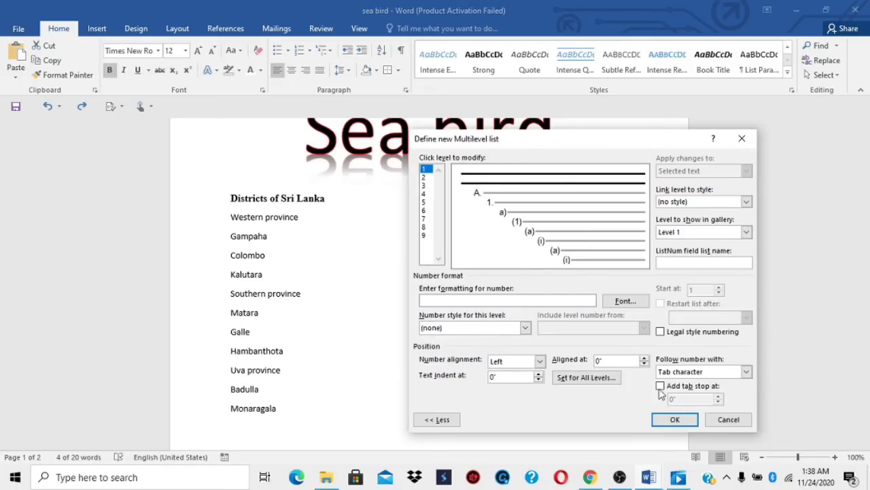
pyautogui.click(675, 420)
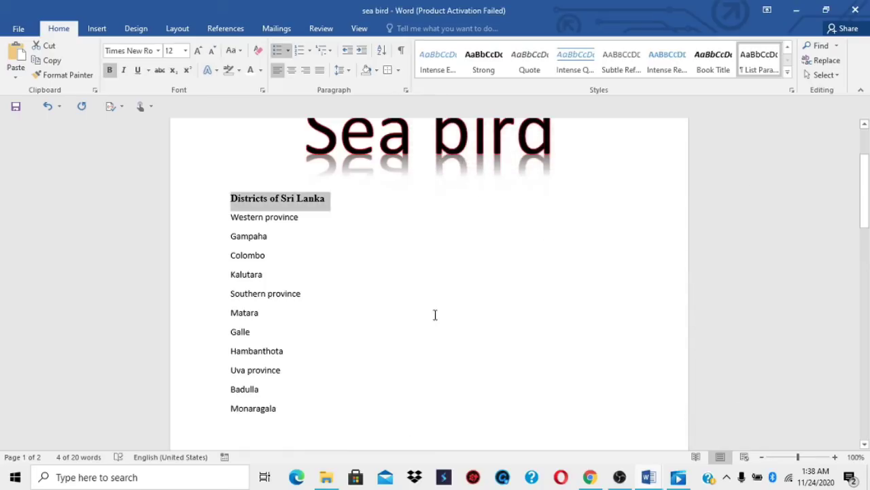
# - Reselect only the Districts of Sri Lanka heading and apply a new list aligned at 0.0"
pyautogui.click(306, 228)
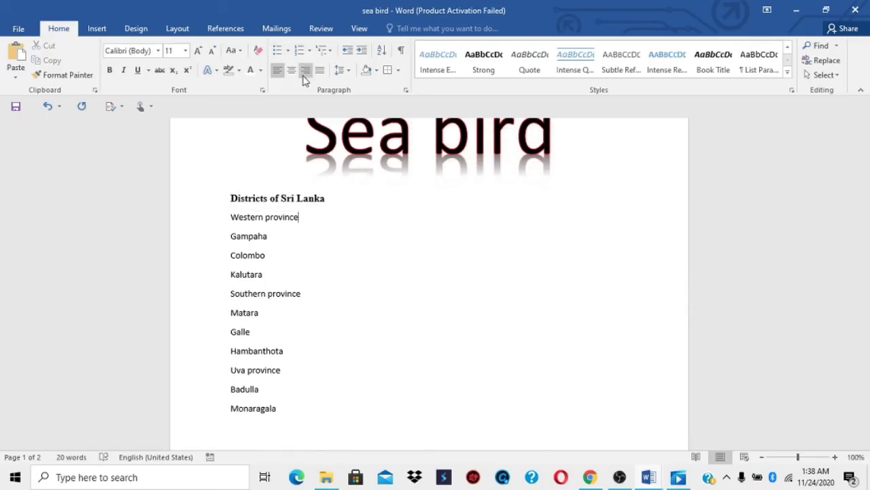
pyautogui.moveTo(331, 197); pyautogui.dragTo(197, 197)
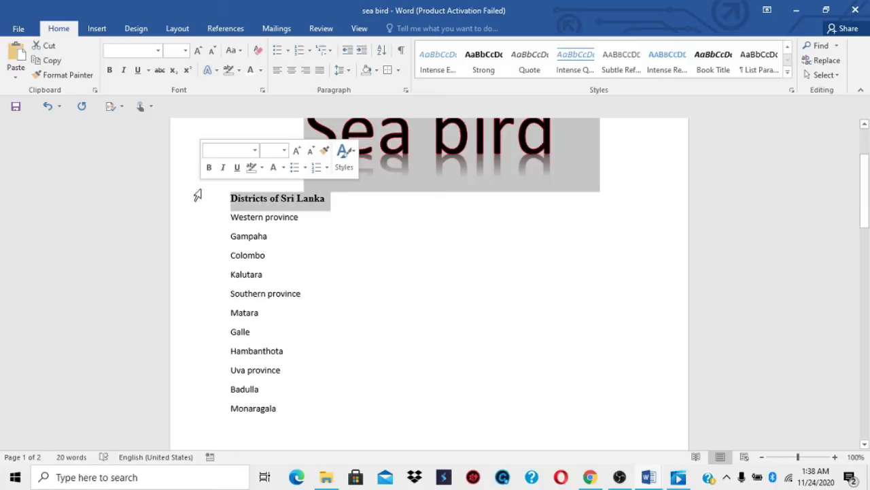
pyautogui.click(231, 198)
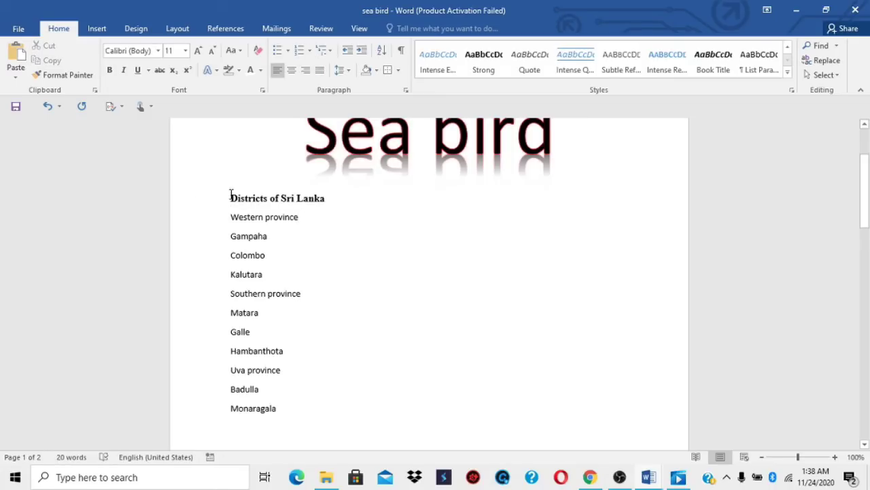
pyautogui.moveTo(231, 197); pyautogui.dragTo(324, 204)
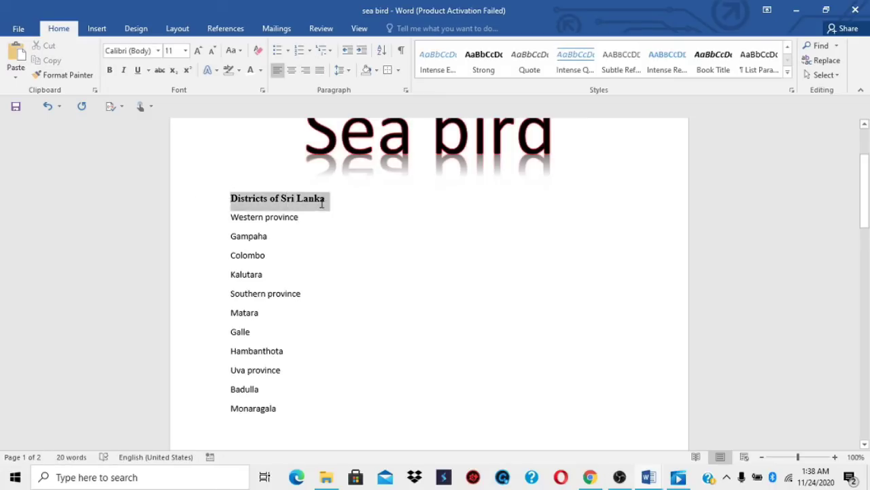
pyautogui.click(324, 49)
pyautogui.click(400, 410)
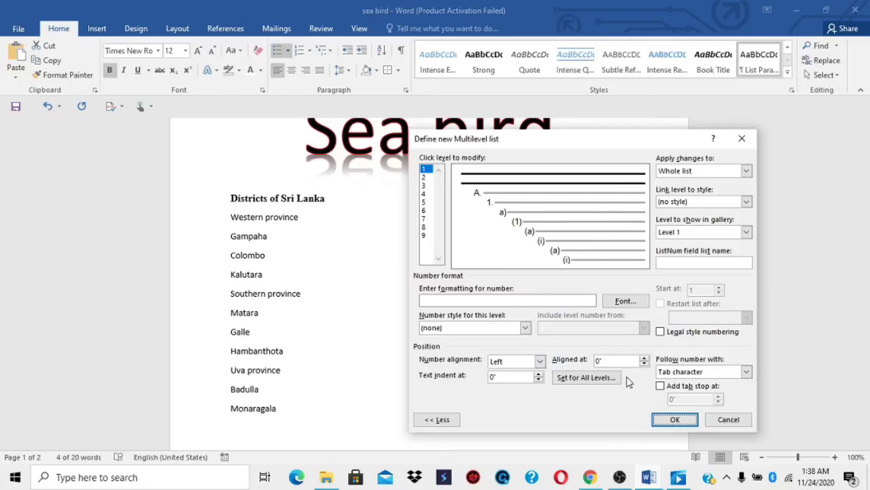
pyautogui.click(599, 361)
pyautogui.write('.0')
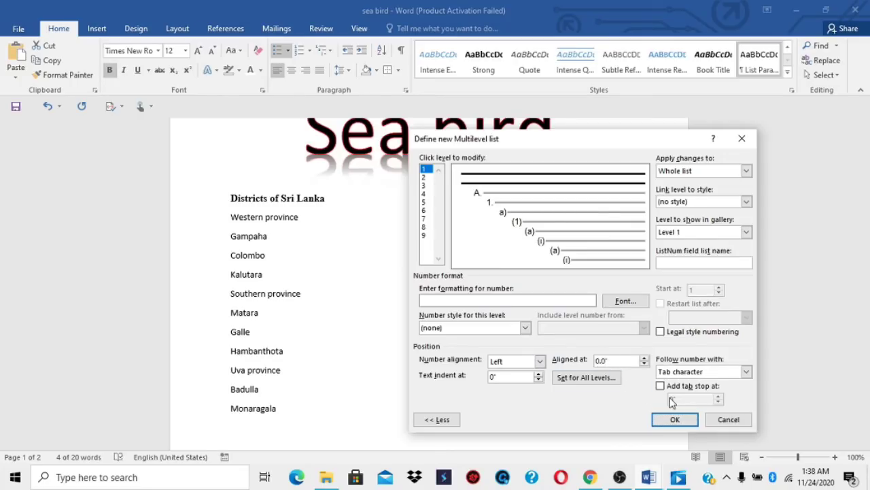
pyautogui.click(675, 419)
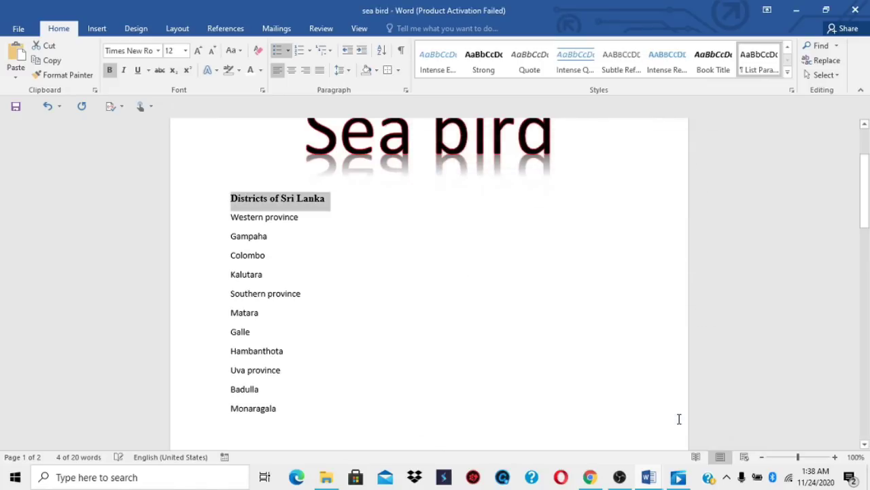
# - Multi-select the Western province, Southern province and Uva province lines with Ctrl, excluding the districts
pyautogui.click(406, 264)
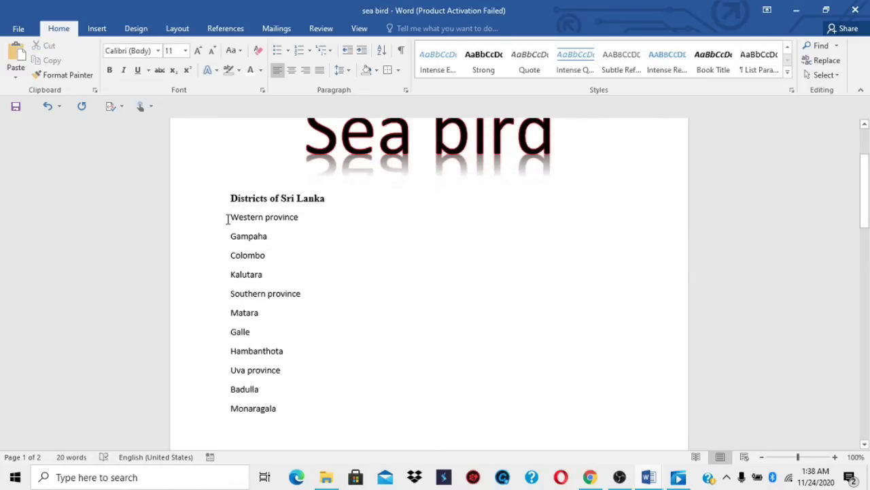
pyautogui.moveTo(229, 219); pyautogui.dragTo(303, 219)
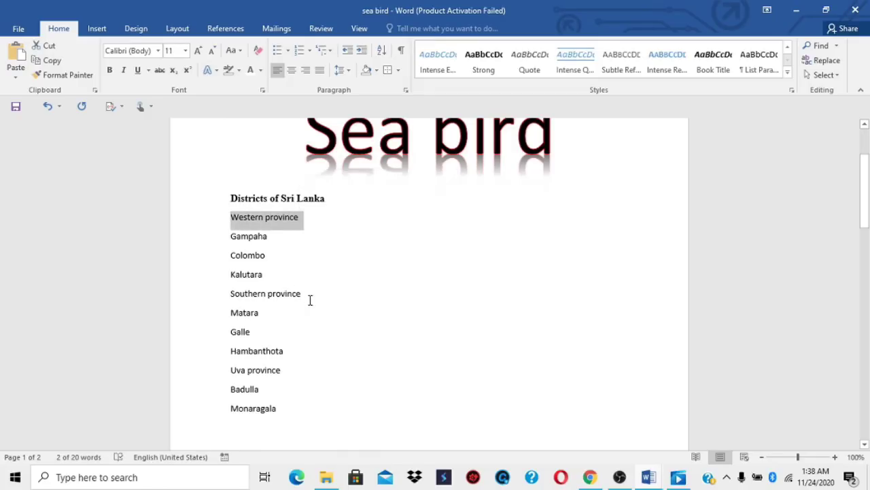
pyautogui.moveTo(307, 296); pyautogui.dragTo(230, 295)
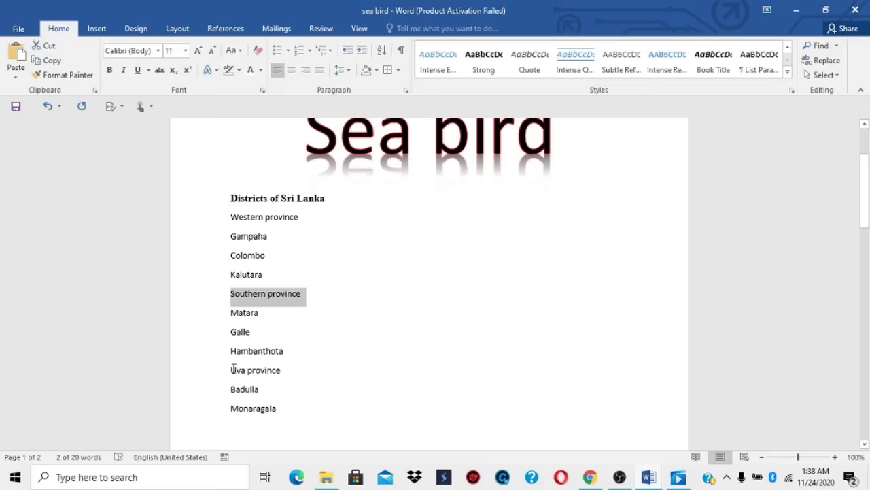
pyautogui.click(303, 218)
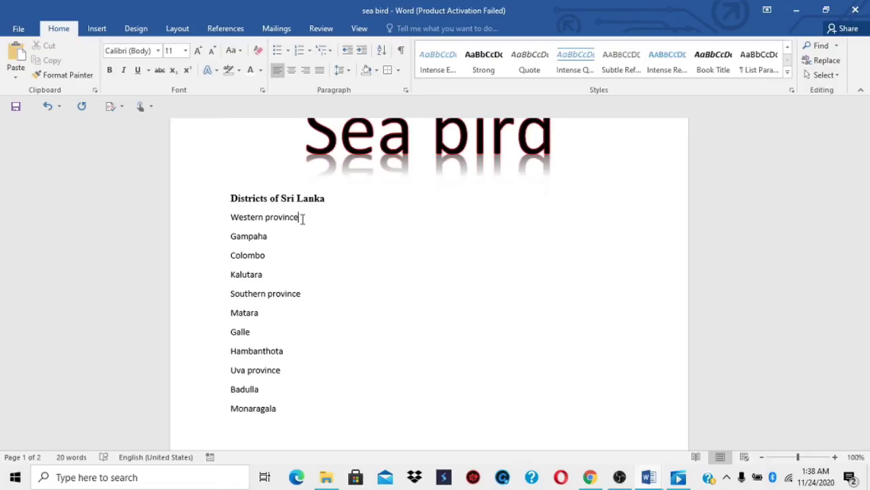
pyautogui.moveTo(303, 218); pyautogui.dragTo(229, 219)
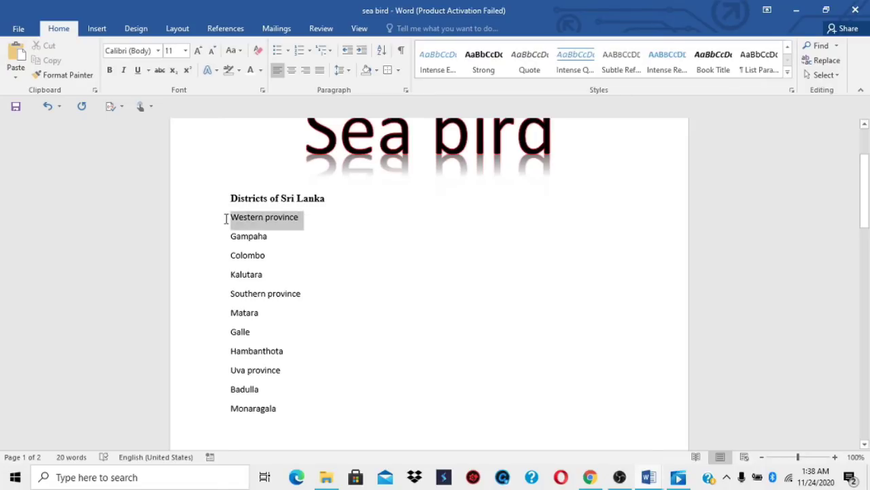
pyautogui.moveTo(301, 296); pyautogui.dragTo(230, 296)
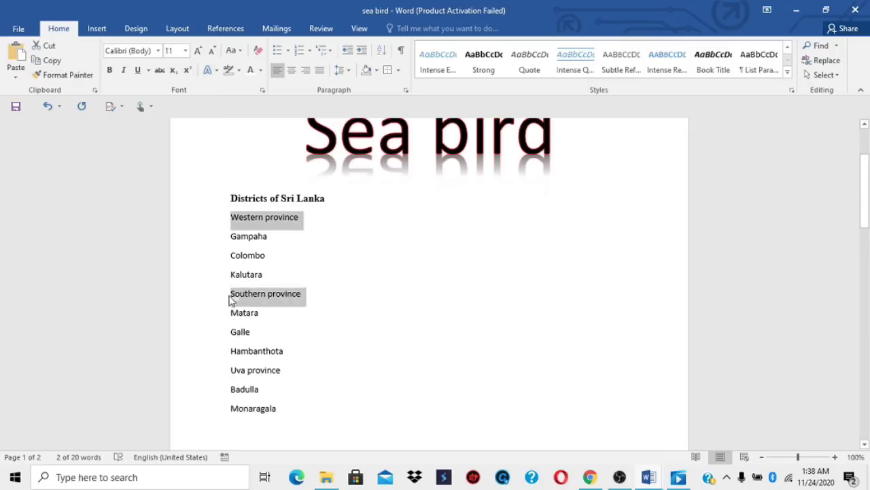
pyautogui.moveTo(285, 371); pyautogui.dragTo(230, 372)
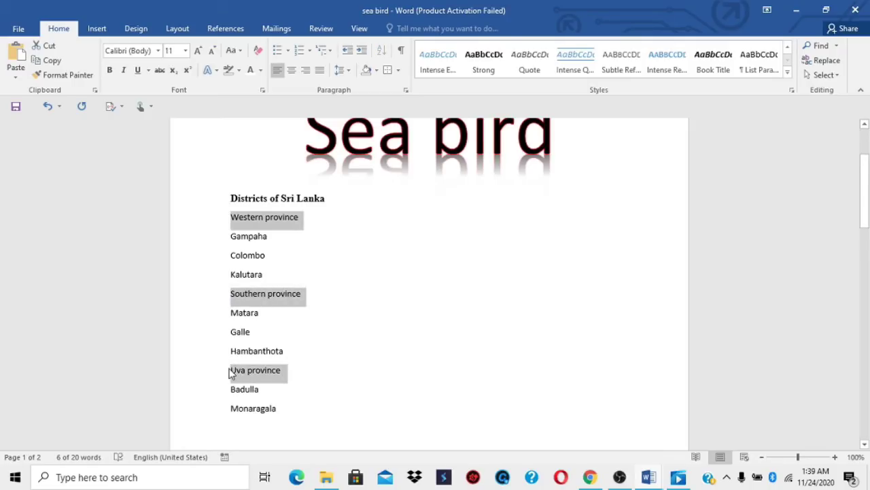
pyautogui.click(328, 53)
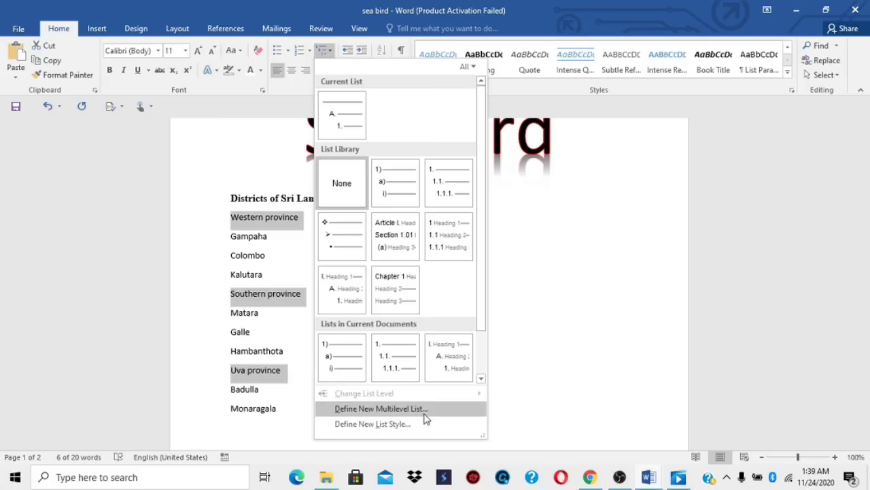
# - Define list level 2 with number style (none), an empty number format and 0.25" alignment
pyautogui.click(380, 408)
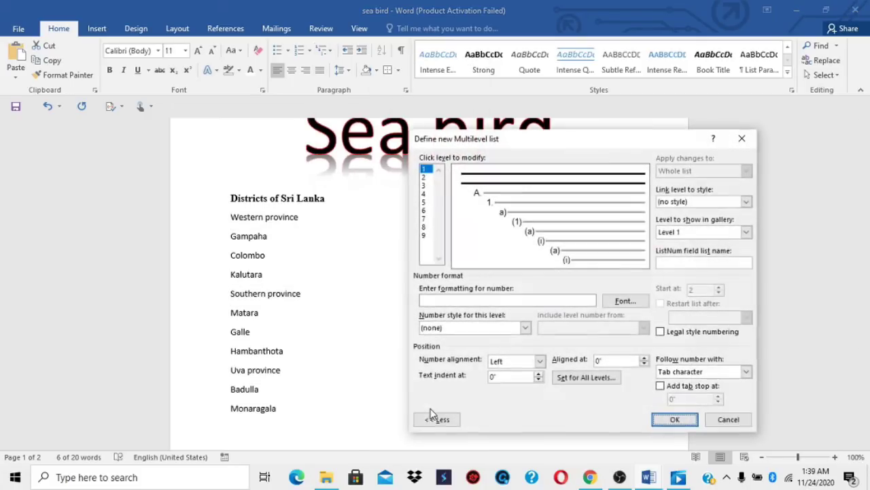
pyautogui.click(424, 177)
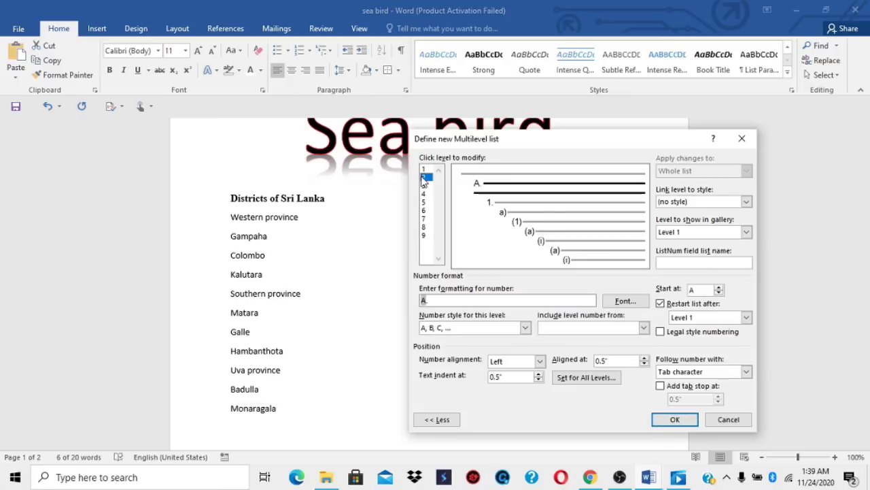
pyautogui.click(747, 232)
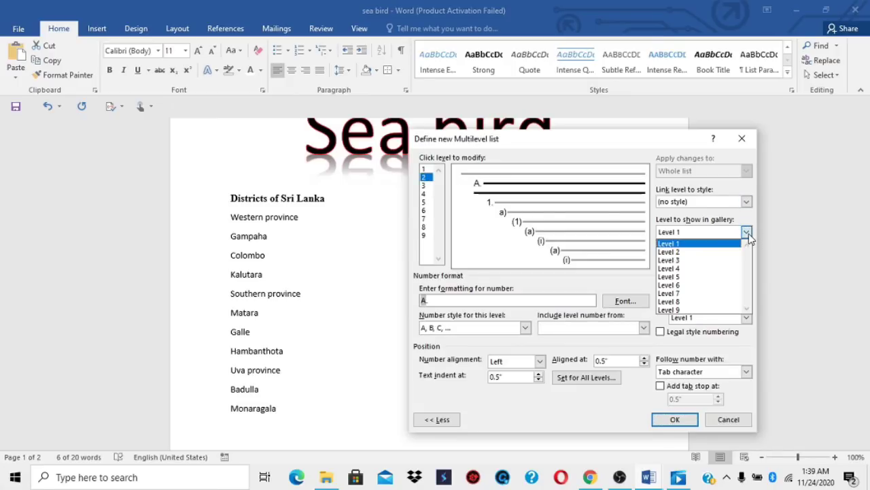
pyautogui.click(688, 253)
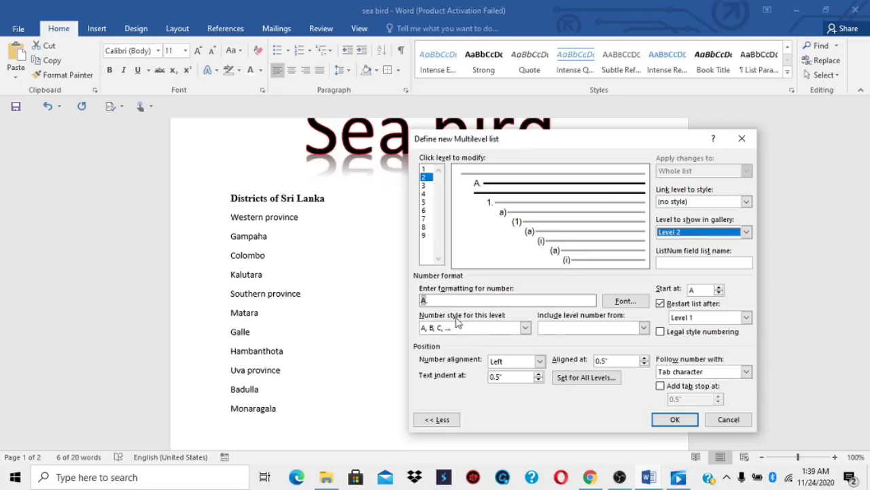
pyautogui.click(525, 327)
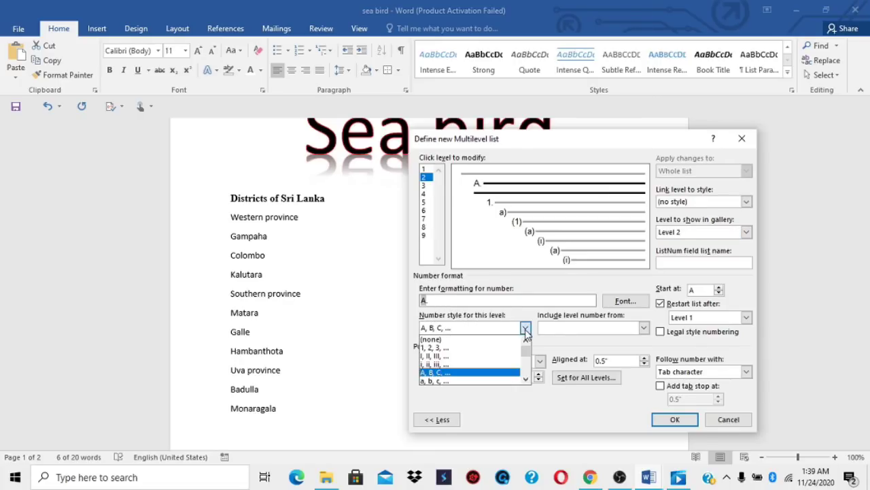
pyautogui.click(463, 338)
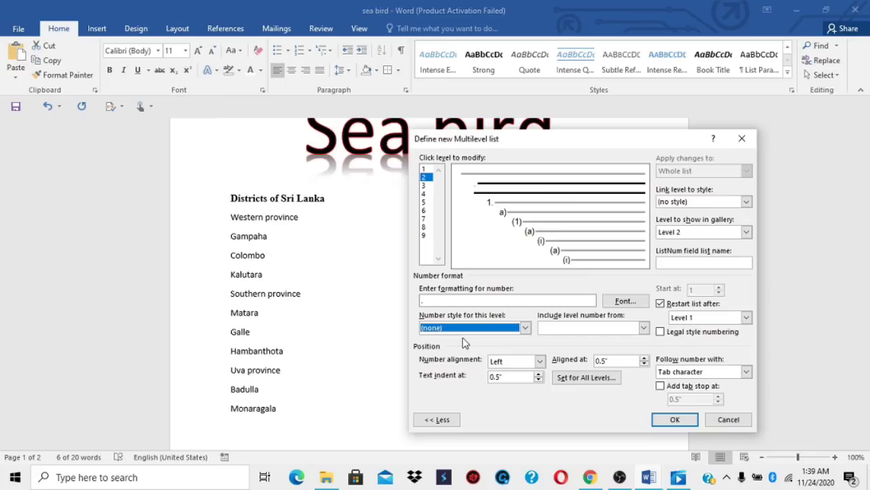
pyautogui.click(429, 301)
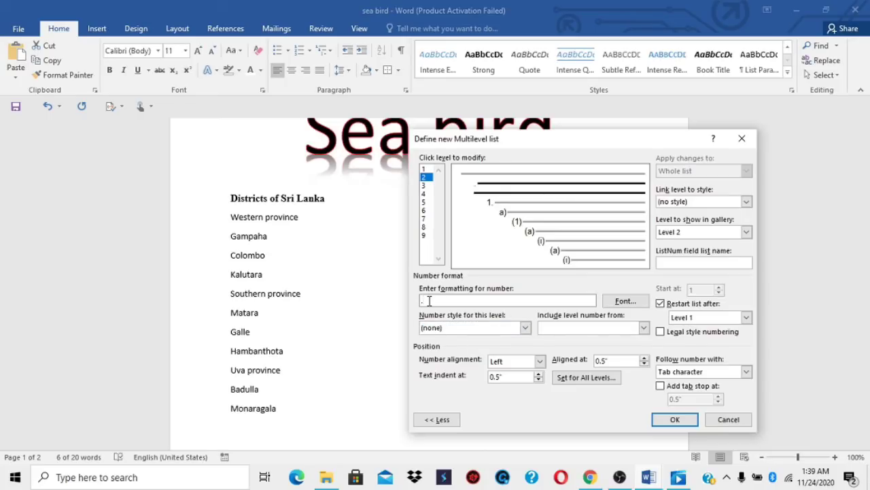
pyautogui.press('BackSpace')
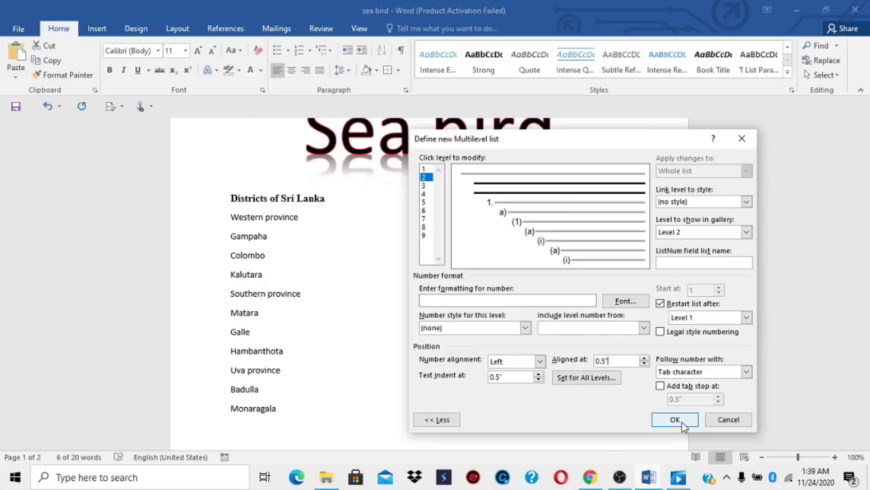
pyautogui.click(604, 360)
pyautogui.press('BackSpace')
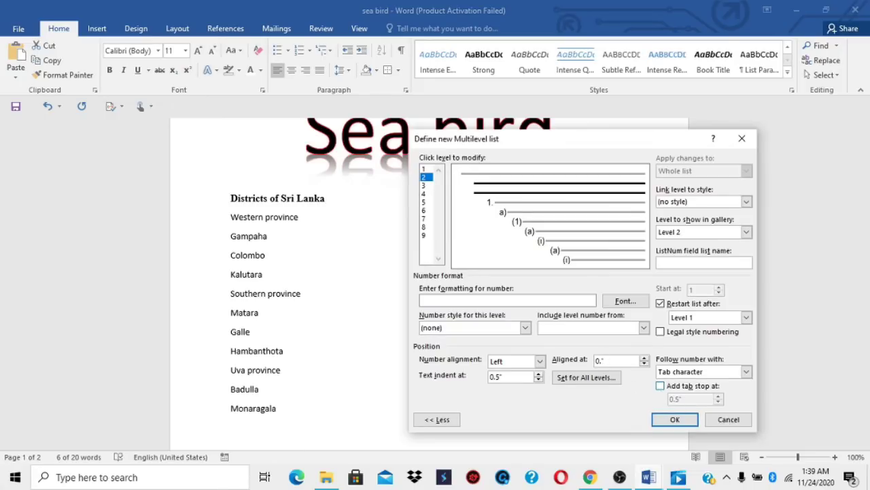
pyautogui.click(675, 419)
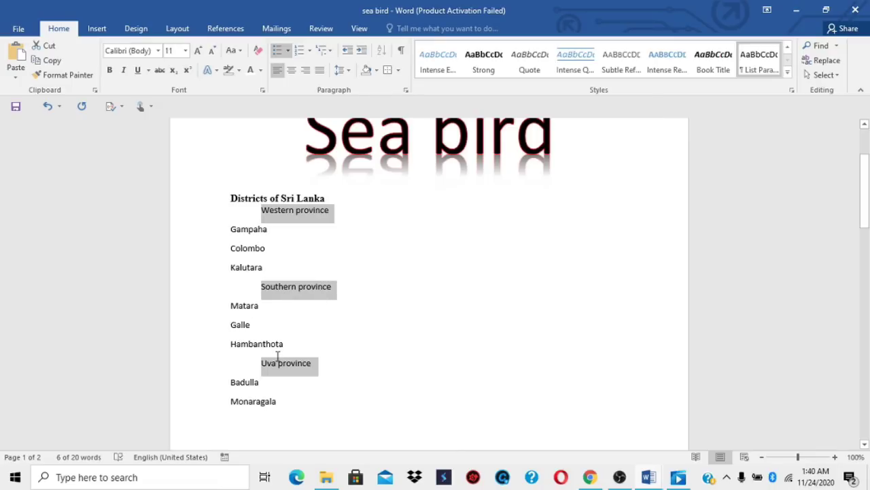
pyautogui.click(231, 230)
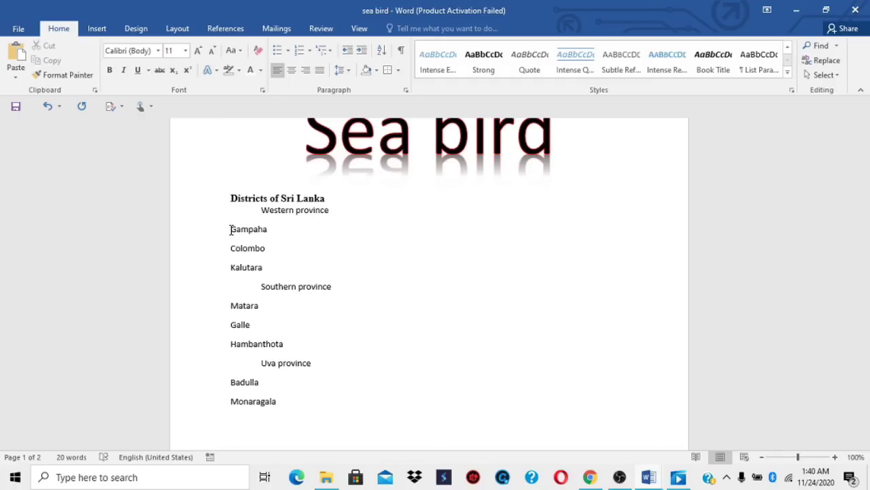
# - Select all eight district names, from Gampaha through Monaragala, across the three provinces
pyautogui.moveTo(232, 230); pyautogui.dragTo(265, 272)
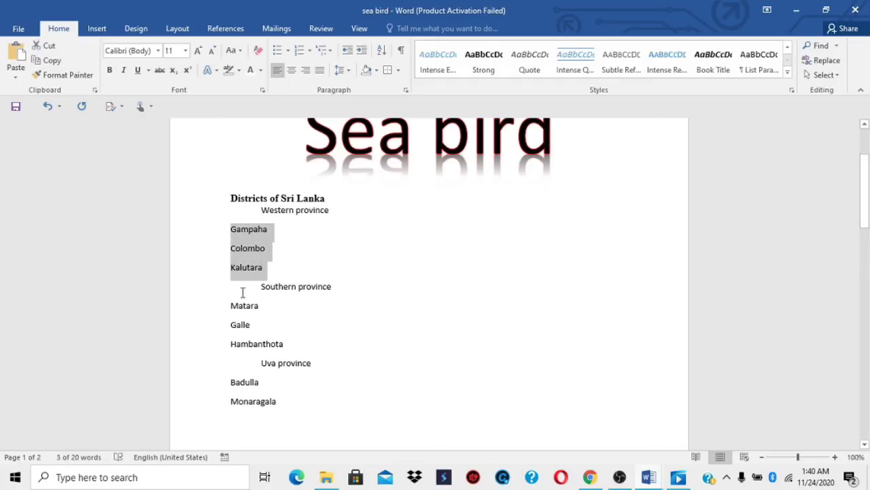
pyautogui.keyDown('ctrl'); pyautogui.moveTo(231, 305); pyautogui.dragTo(284, 342); pyautogui.keyUp('ctrl')
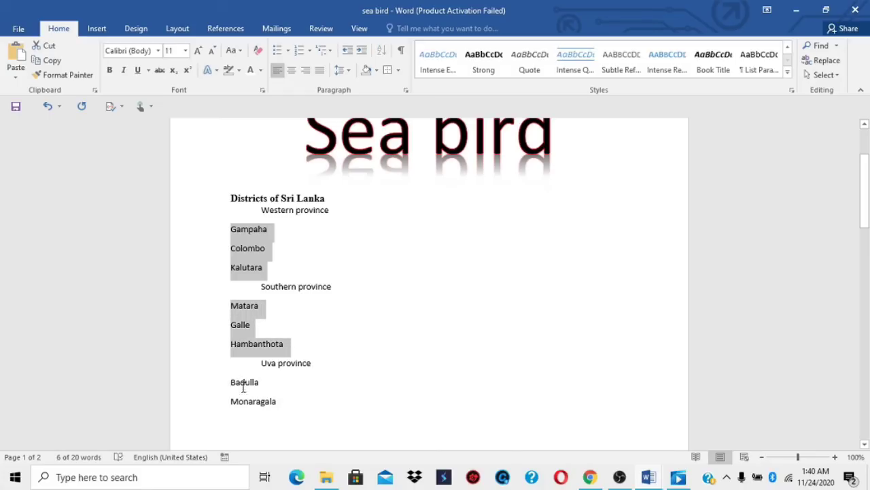
pyautogui.keyDown('ctrl'); pyautogui.moveTo(233, 382); pyautogui.dragTo(278, 406); pyautogui.keyUp('ctrl')
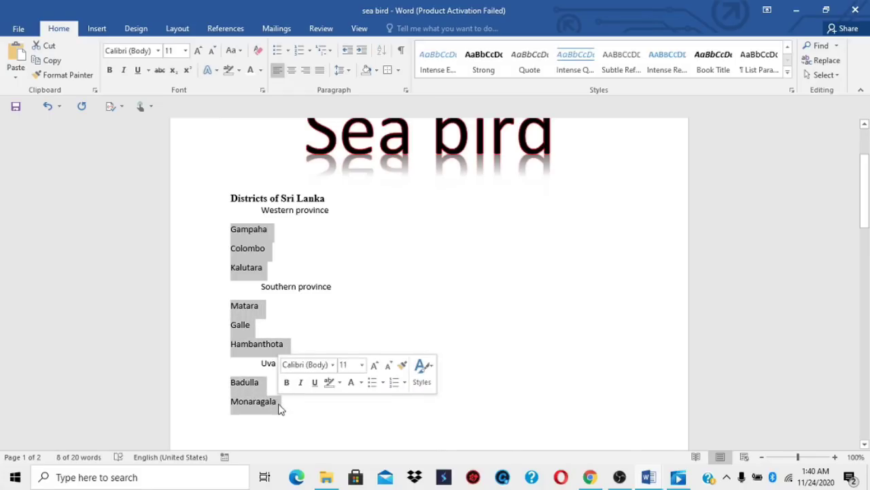
pyautogui.click(328, 52)
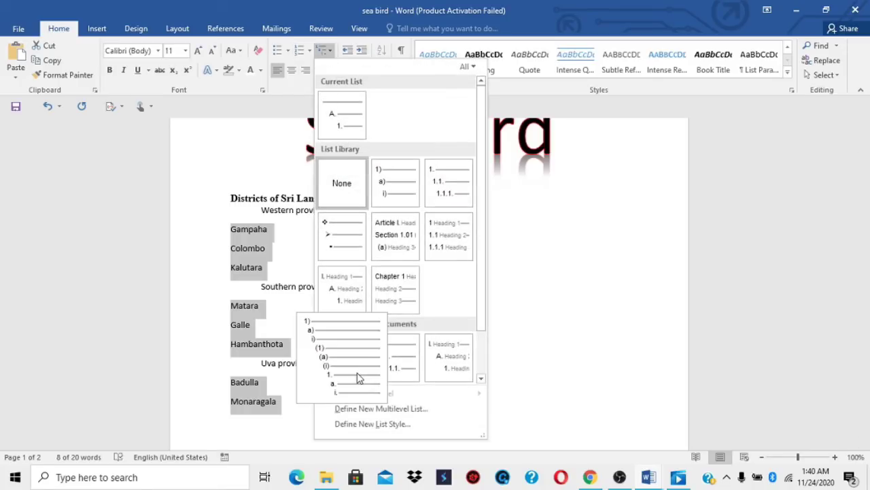
# - Define list level 3 with number style (none), an empty number format and cleared alignment
pyautogui.click(427, 408)
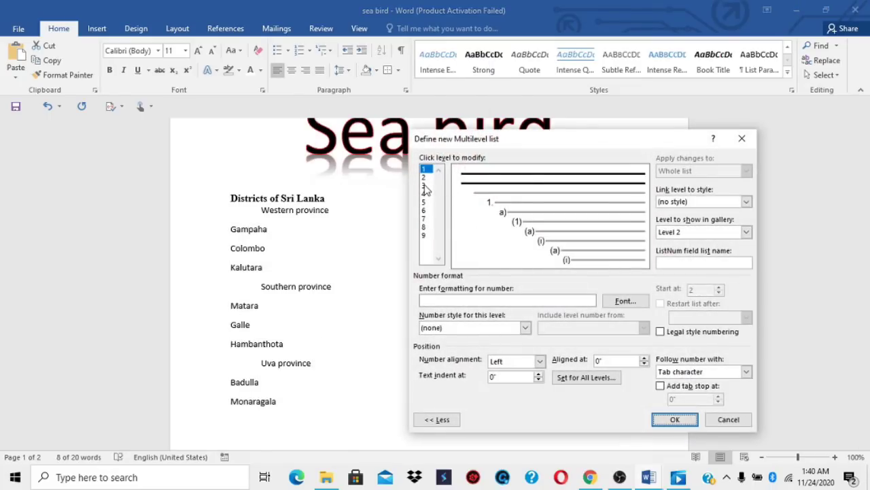
pyautogui.click(425, 185)
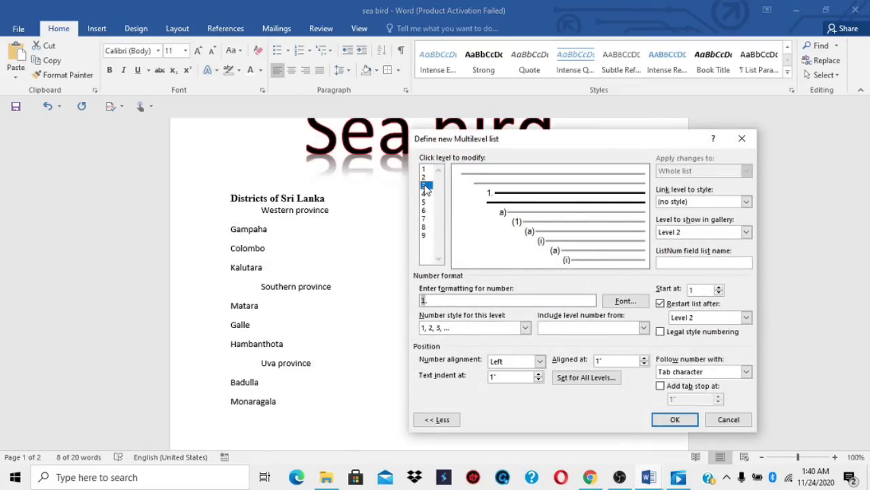
pyautogui.click(748, 231)
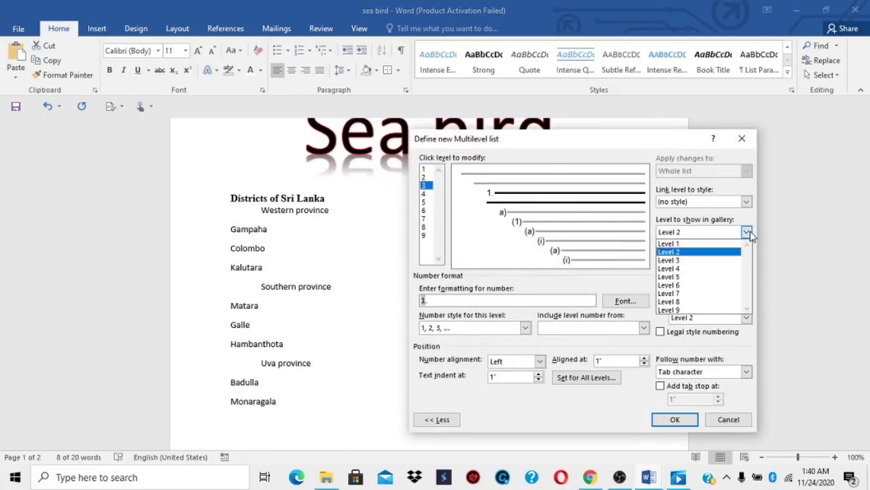
pyautogui.click(683, 261)
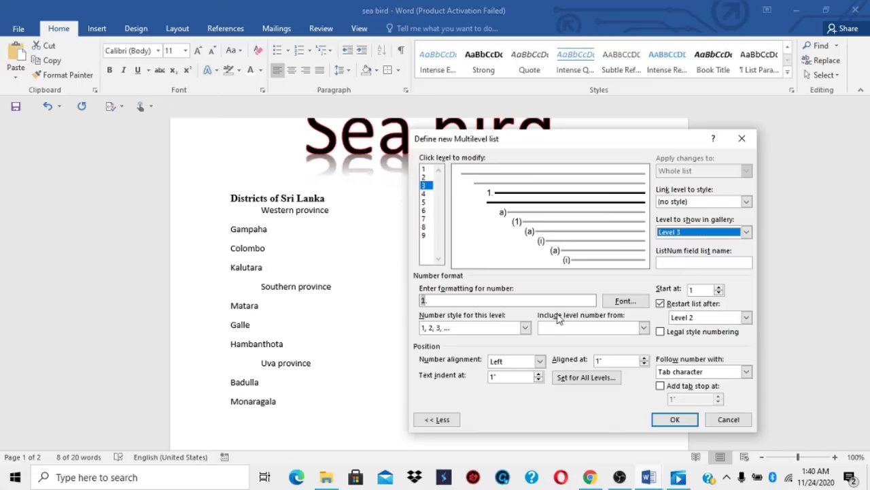
pyautogui.click(526, 328)
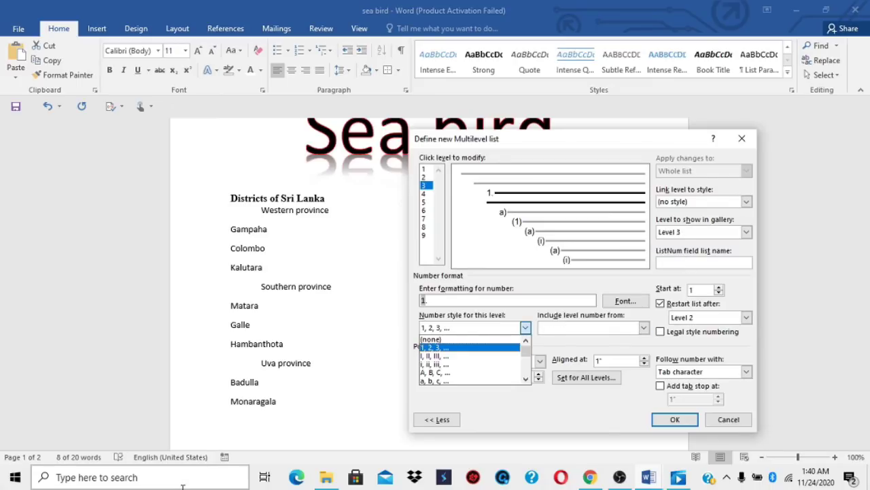
pyautogui.click(451, 340)
pyautogui.click(427, 299)
pyautogui.press('BackSpace')
pyautogui.click(525, 328)
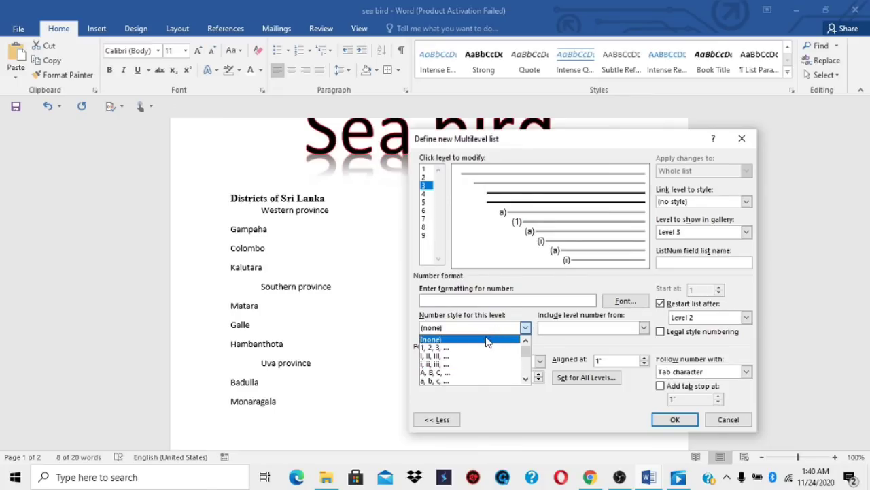
pyautogui.click(487, 339)
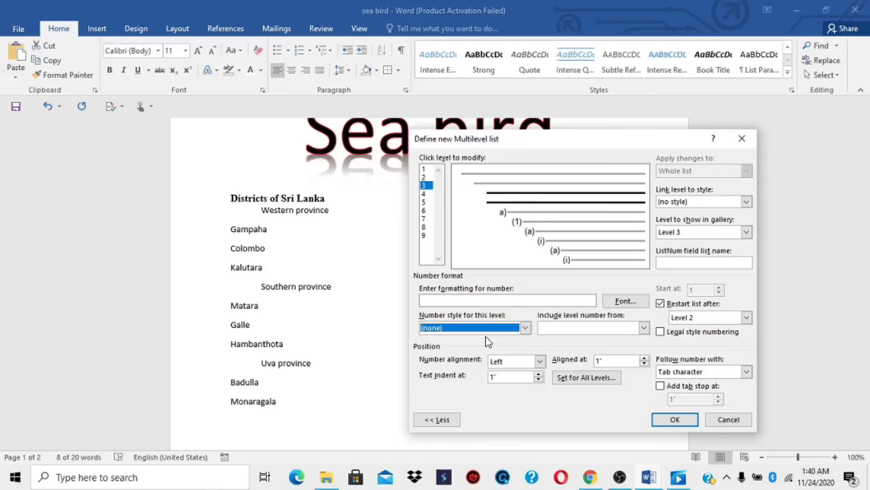
pyautogui.click(599, 361)
pyautogui.press('BackSpace')
pyautogui.write('0.5')
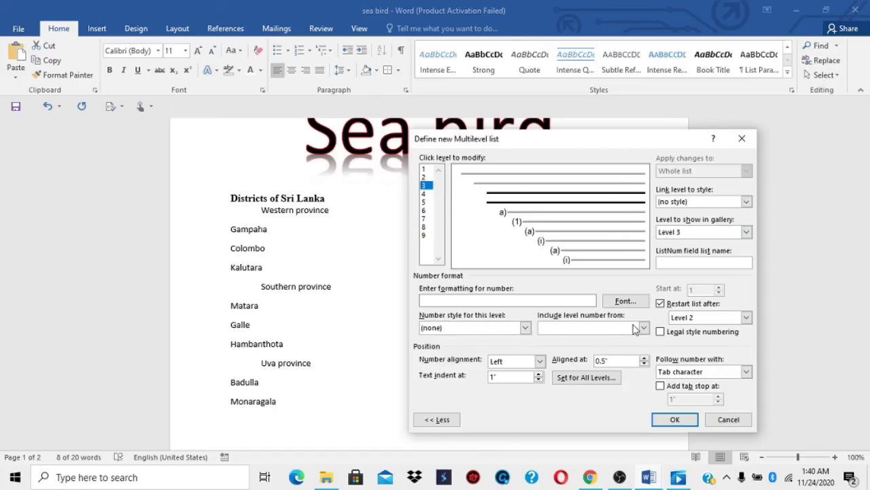
pyautogui.click(675, 420)
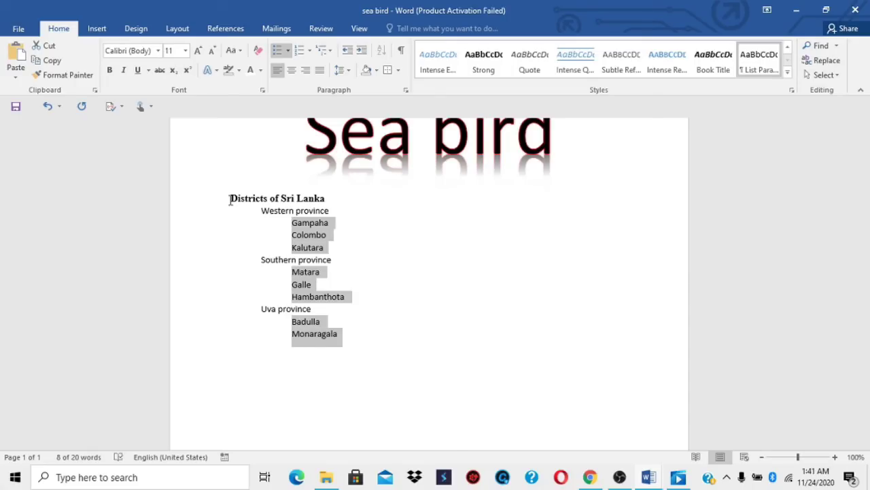
# - Apply the 1) a) i) multilevel numbering to the whole district list, heading included
pyautogui.moveTo(231, 198); pyautogui.dragTo(331, 198)
pyautogui.moveTo(262, 210)
pyautogui.mouseDown()
pyautogui.moveTo(337, 219)
pyautogui.moveTo(324, 250)
pyautogui.mouseUp()
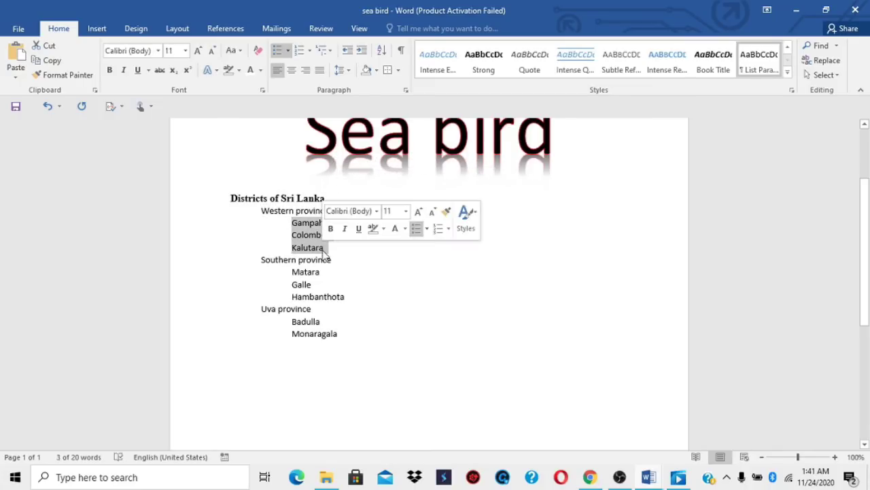
pyautogui.click(358, 276)
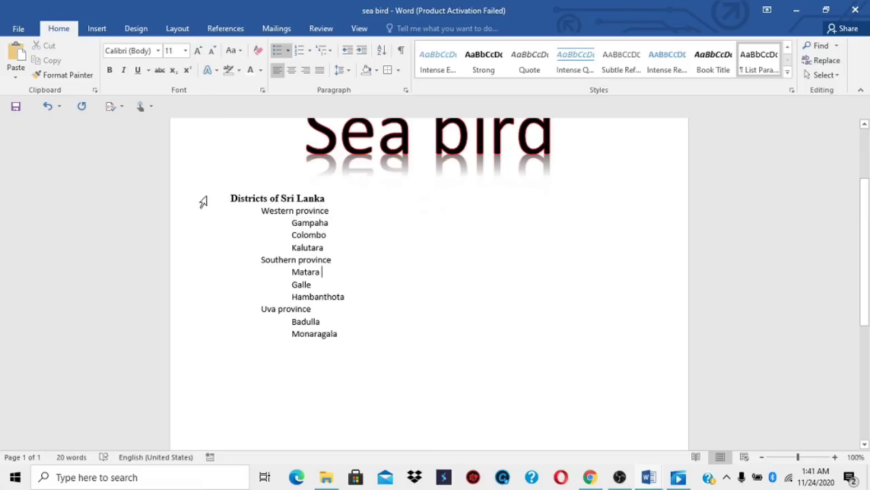
pyautogui.moveTo(229, 196); pyautogui.dragTo(390, 347)
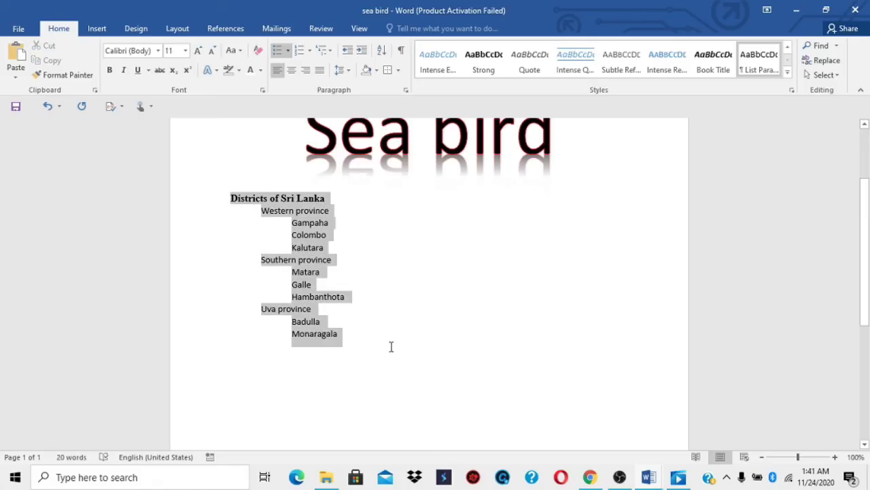
pyautogui.click(327, 54)
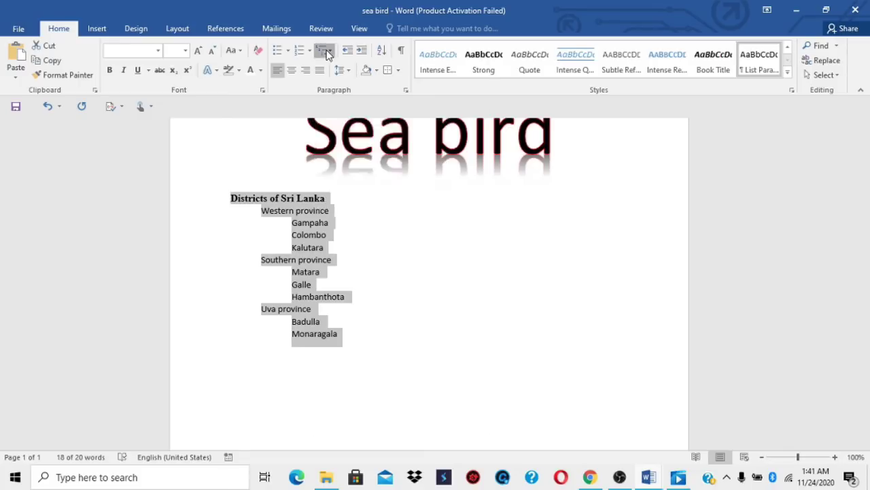
pyautogui.click(383, 131)
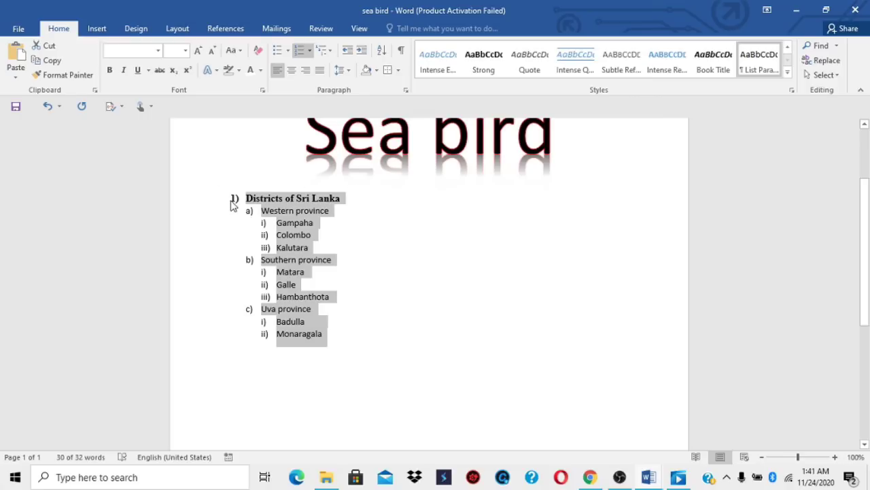
pyautogui.click(265, 212)
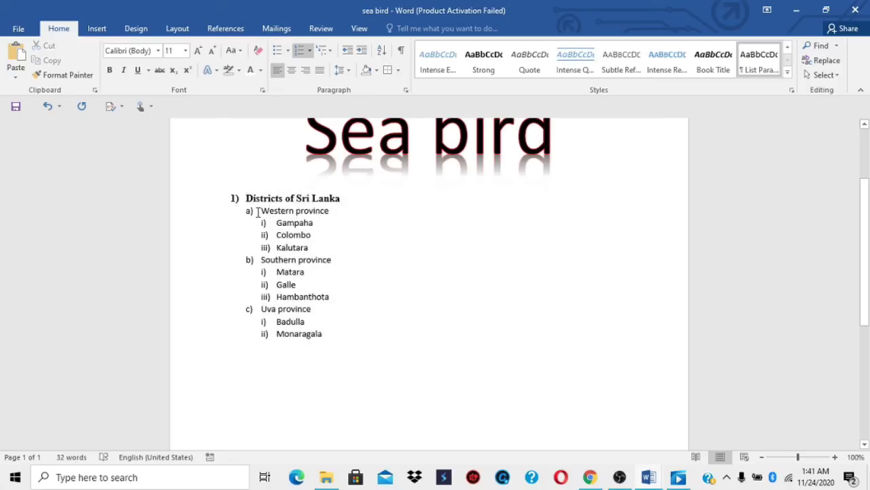
pyautogui.click(250, 211)
pyautogui.click(261, 225)
# - Try the Article/Section and I. / A. / 1. numbering styles on the district list
pyautogui.moveTo(235, 200); pyautogui.dragTo(342, 366)
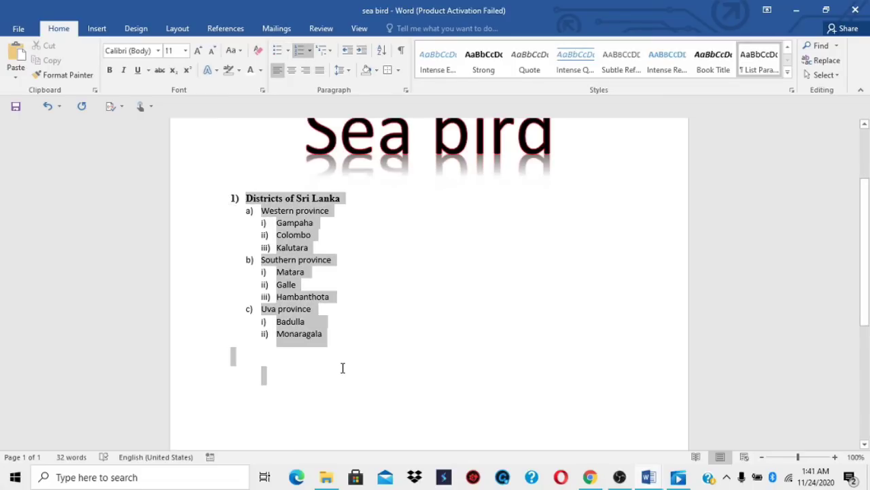
pyautogui.click(328, 53)
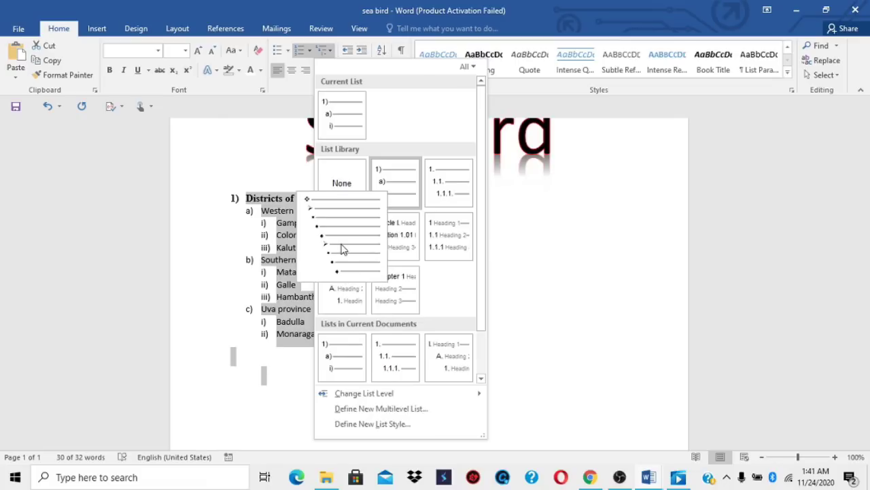
pyautogui.click(400, 243)
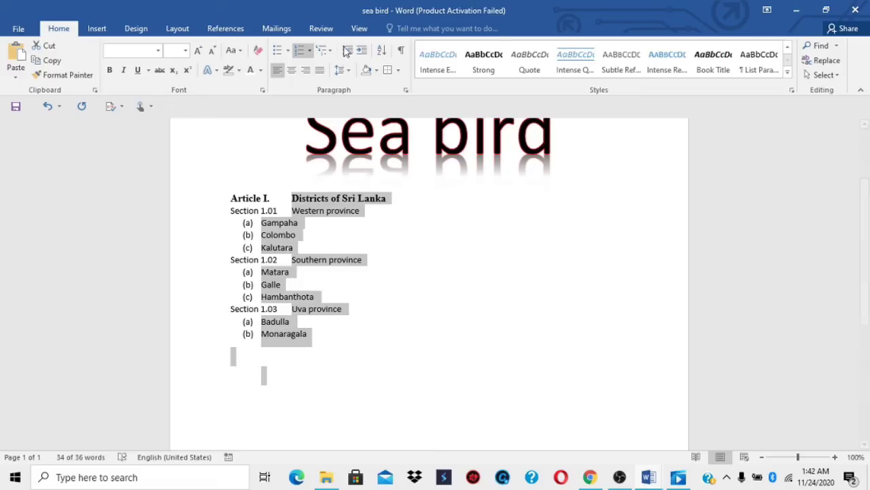
pyautogui.click(325, 51)
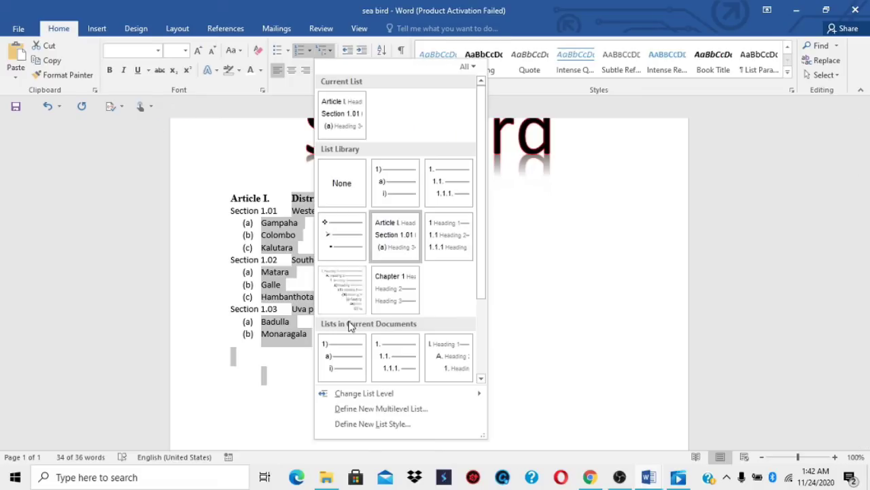
pyautogui.click(342, 289)
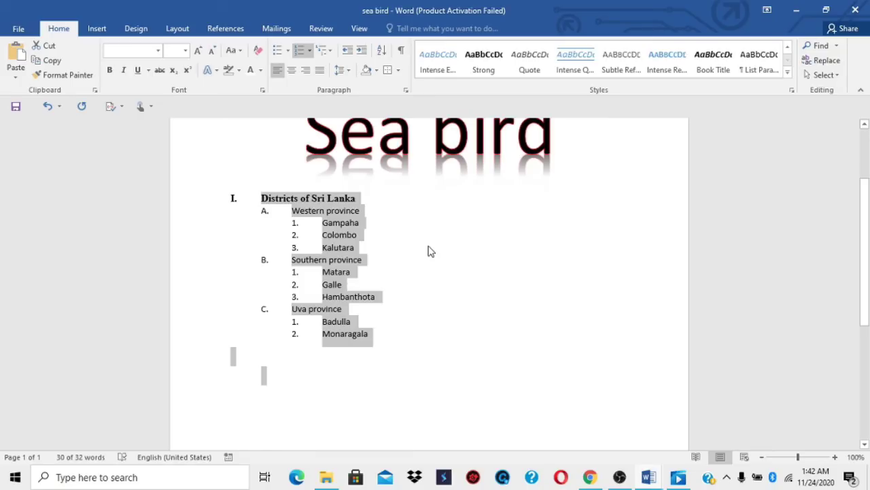
pyautogui.click(428, 251)
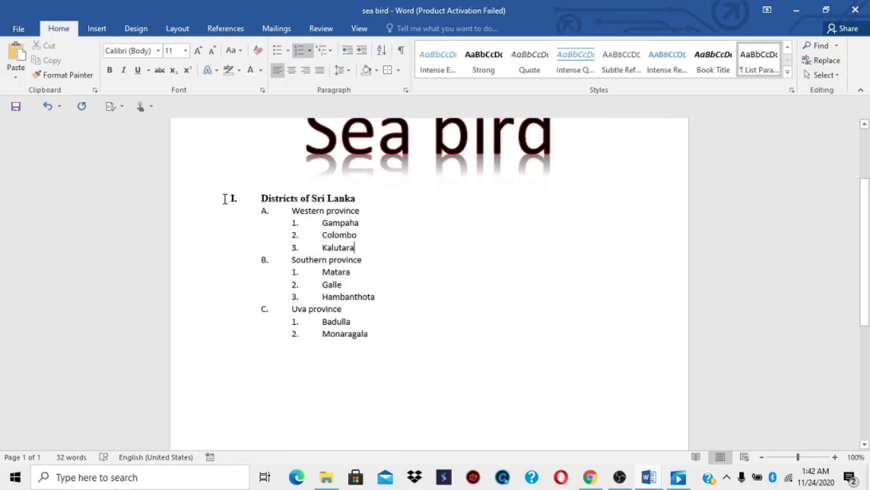
# - Apply the diamond, arrow and square bullet multilevel style to the list
pyautogui.click(239, 199)
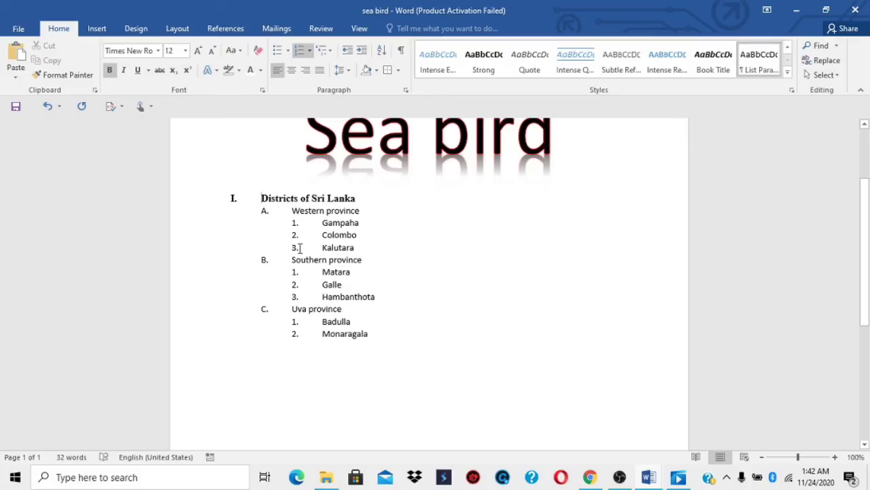
pyautogui.click(327, 53)
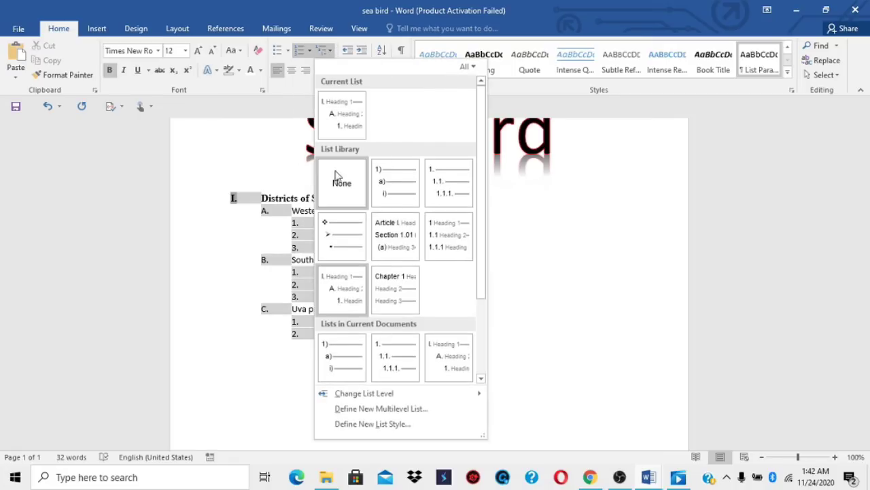
pyautogui.moveTo(346, 237)
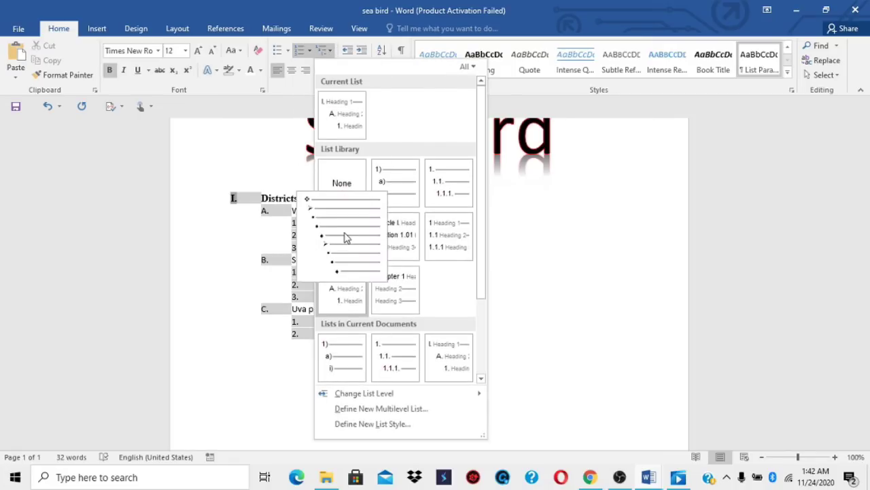
pyautogui.click(345, 237)
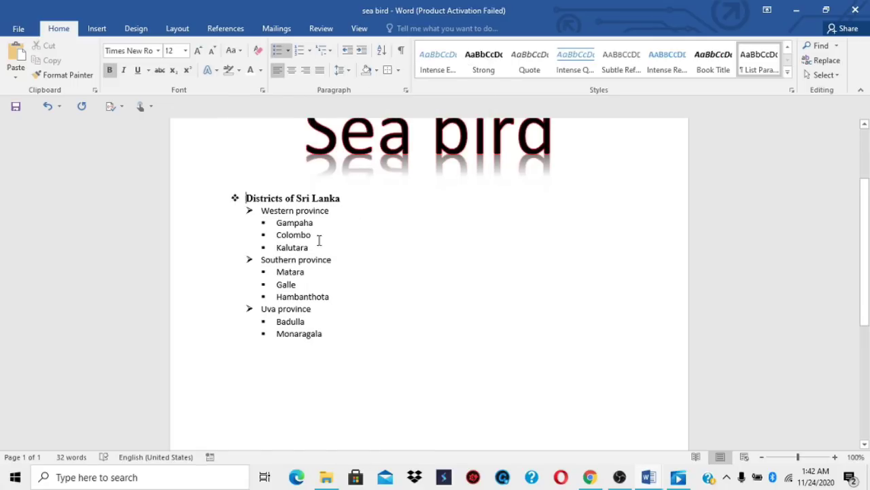
pyautogui.moveTo(232, 197); pyautogui.dragTo(338, 350)
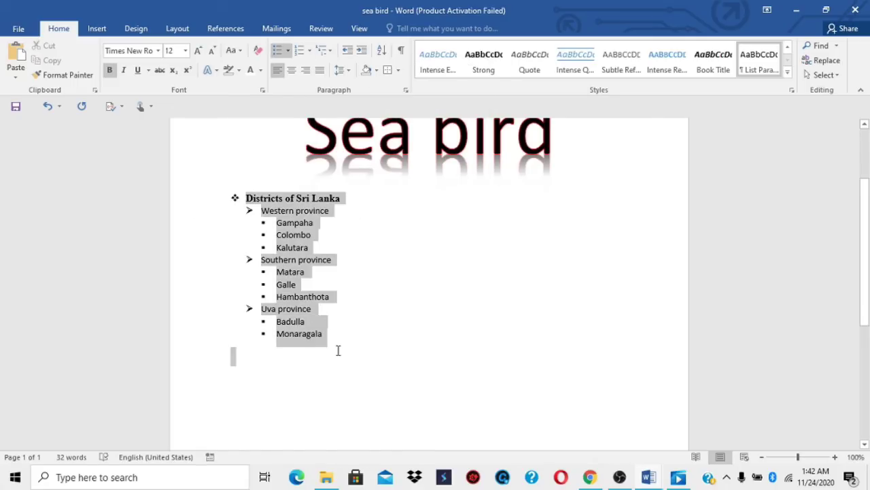
pyautogui.click(340, 356)
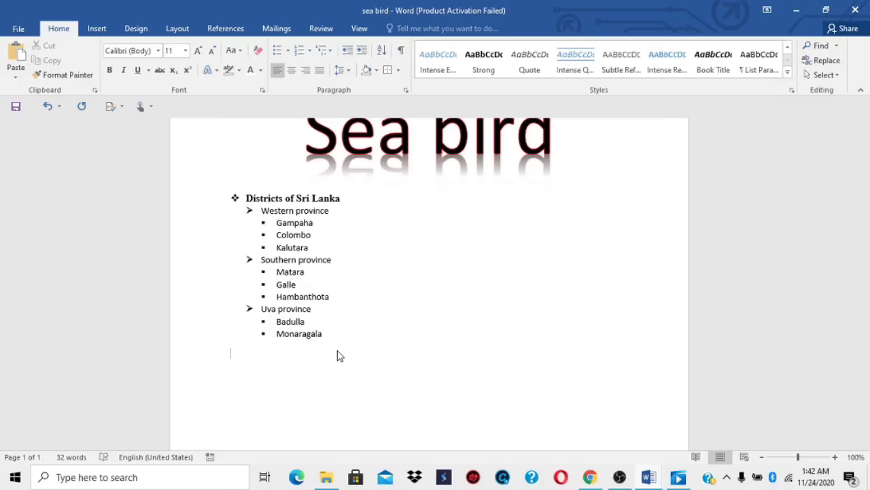
pyautogui.moveTo(324, 333)
pyautogui.mouseDown()
pyautogui.moveTo(269, 308)
pyautogui.moveTo(231, 188)
pyautogui.moveTo(240, 198)
pyautogui.mouseUp()
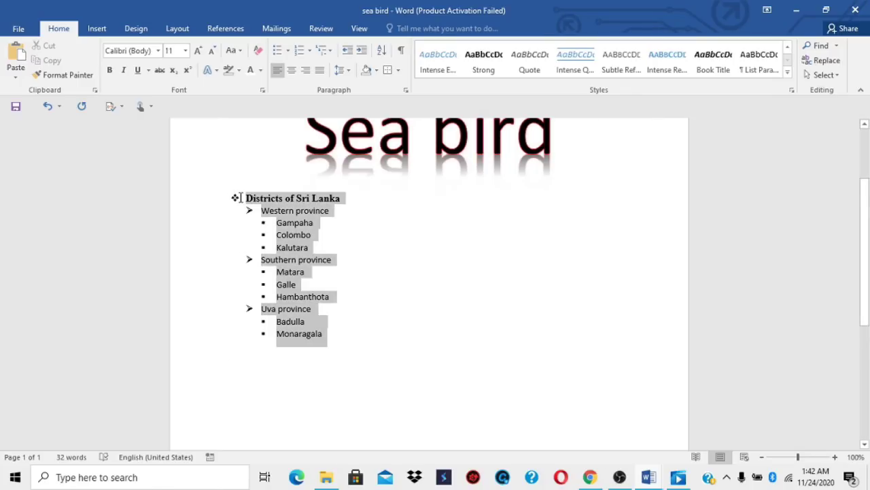
pyautogui.click(385, 329)
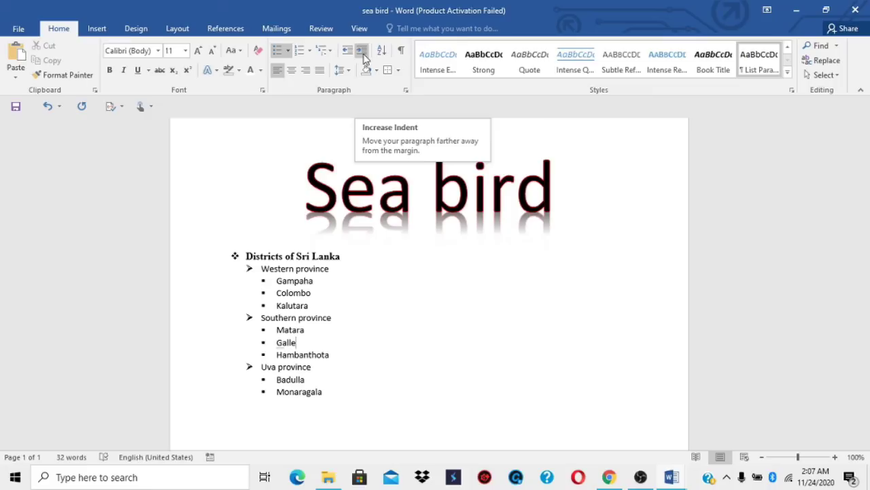
pyautogui.click(338, 270)
# - Shift Western province with Decrease and Increase Indent until it sits at the square-bullet district level
pyautogui.moveTo(337, 270); pyautogui.dragTo(266, 274)
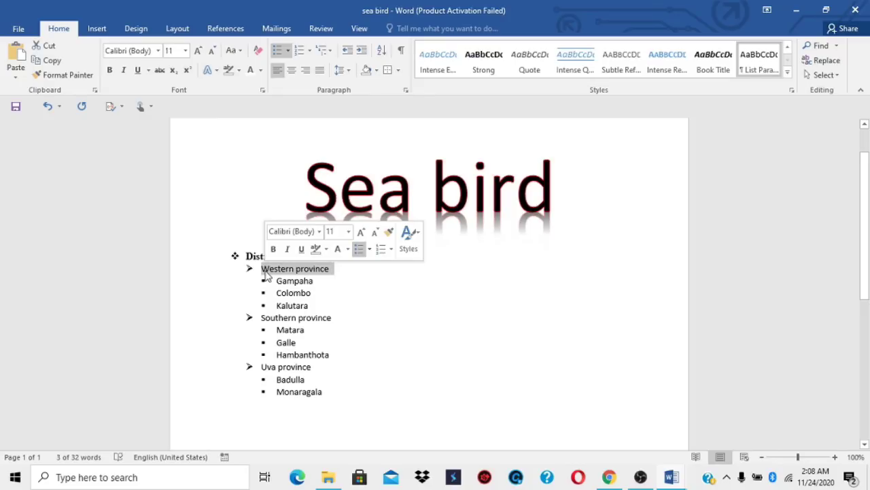
pyautogui.click(350, 58)
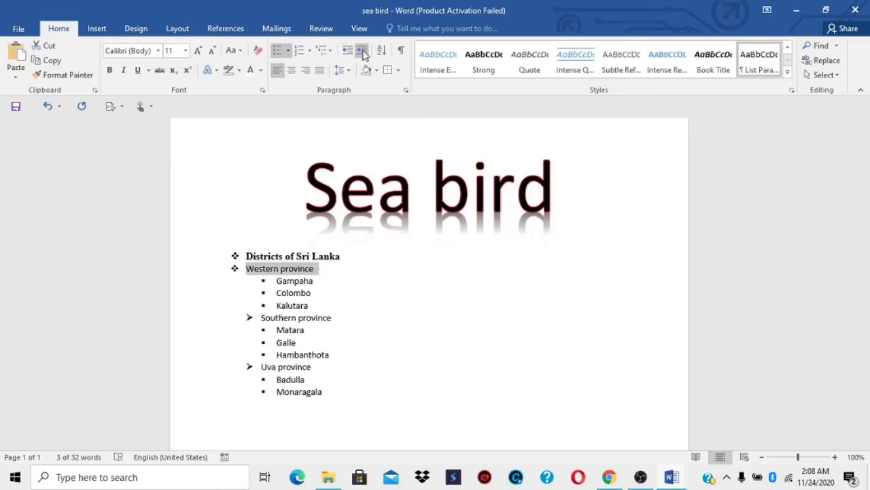
pyautogui.click(364, 55)
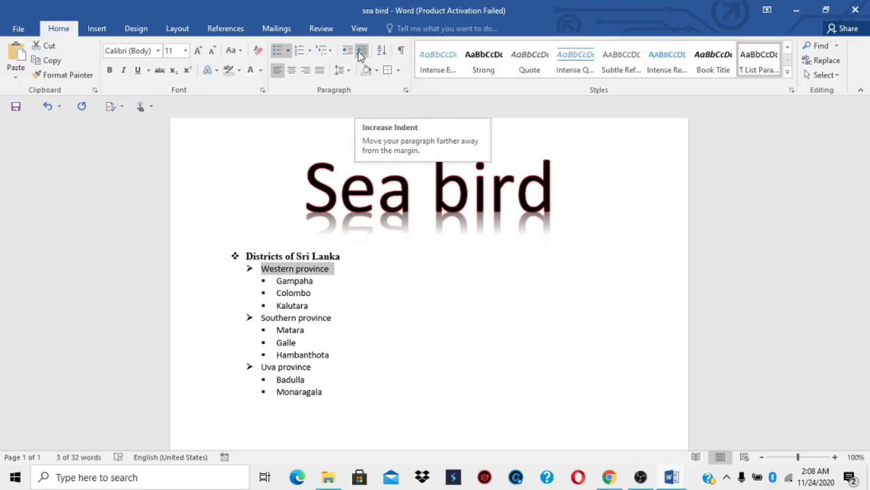
pyautogui.click(360, 56)
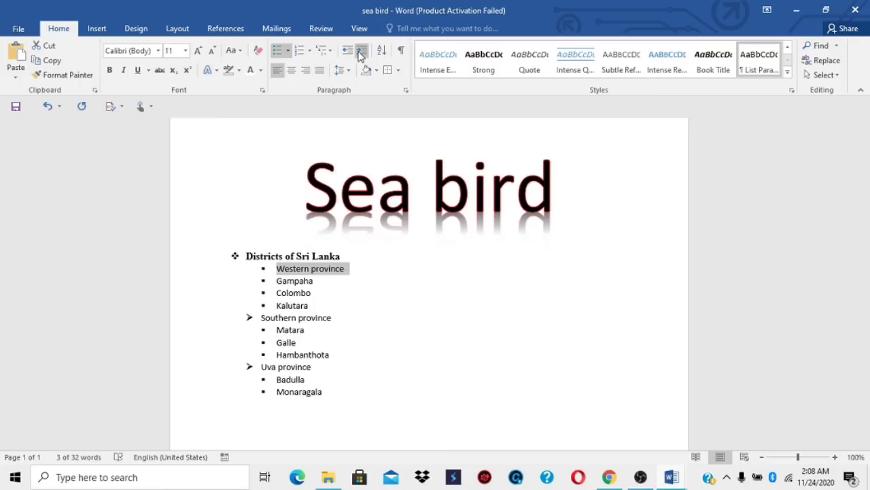
pyautogui.click(360, 56)
pyautogui.click(361, 56)
pyautogui.click(360, 56)
pyautogui.click(360, 56)
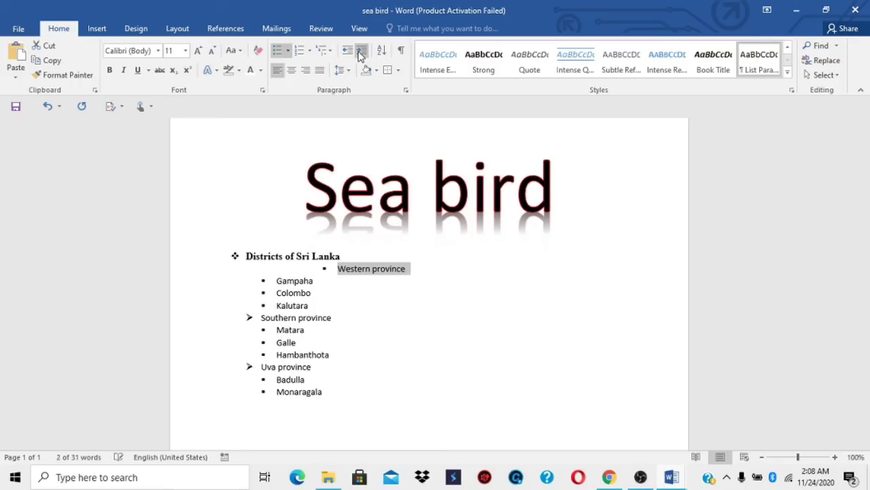
pyautogui.click(360, 56)
pyautogui.click(360, 56)
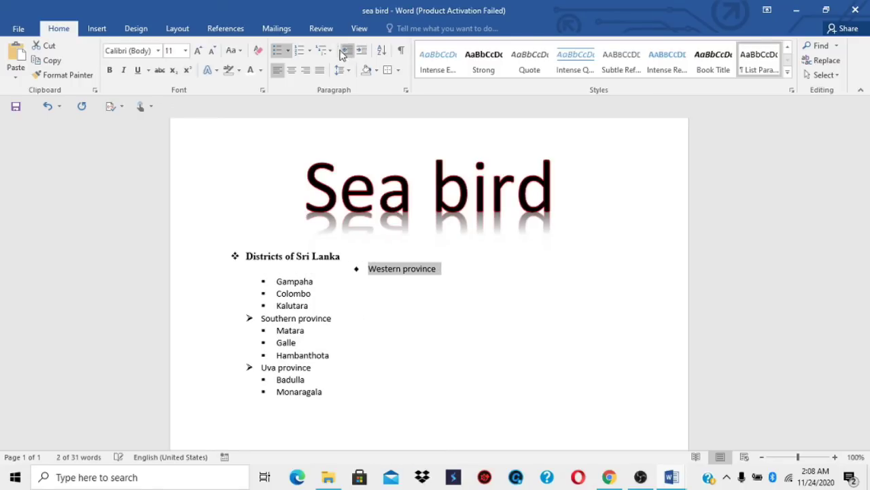
pyautogui.click(346, 54)
pyautogui.click(346, 54)
pyautogui.click(345, 55)
pyautogui.click(345, 55)
pyautogui.click(345, 54)
pyautogui.click(346, 55)
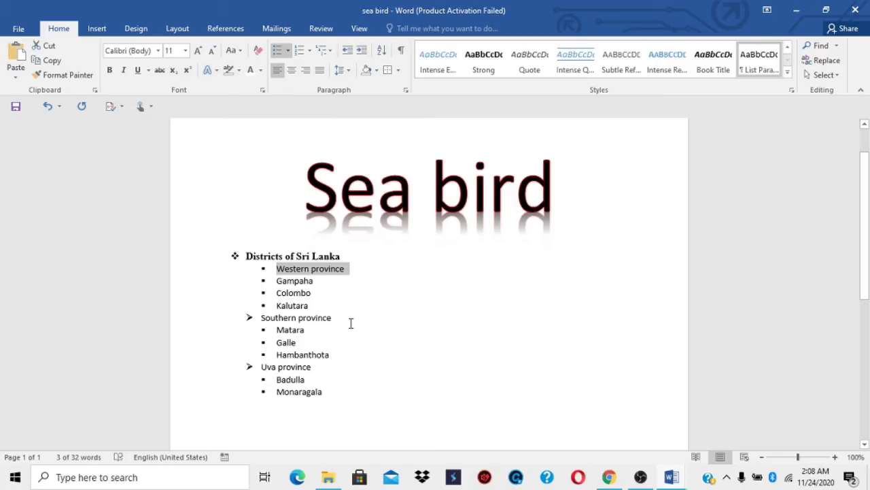
pyautogui.scroll(-3, 351, 323)
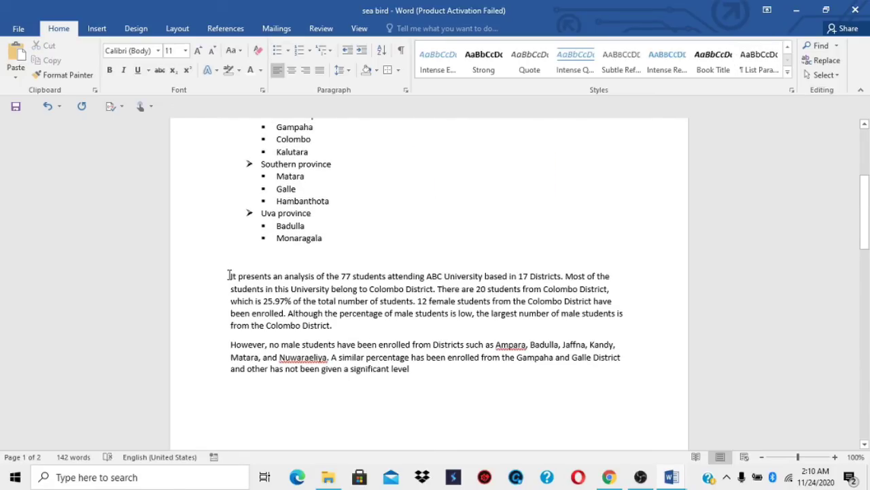
# - Left-align, then center, the 'It presents an analysis' body paragraph
pyautogui.moveTo(231, 276); pyautogui.dragTo(422, 376)
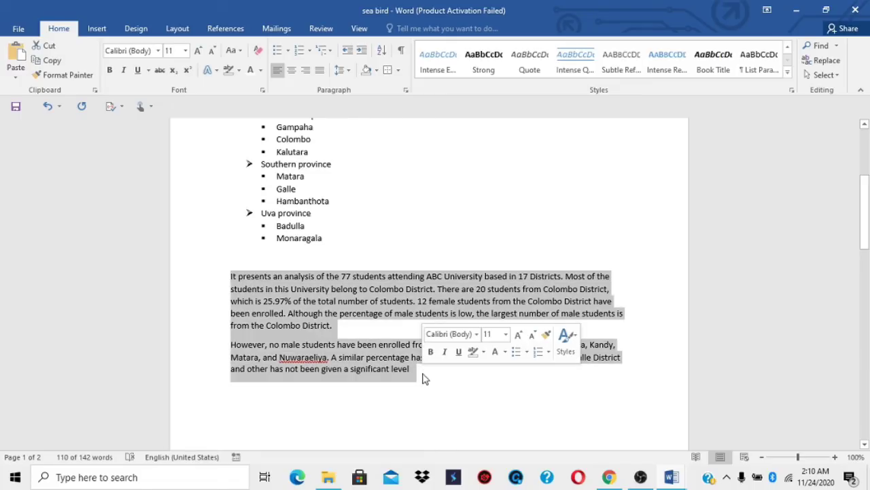
pyautogui.click(232, 279)
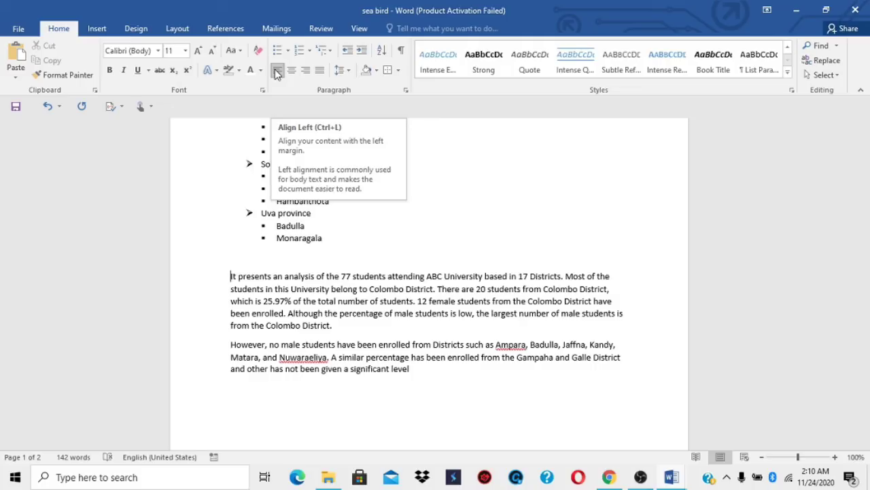
pyautogui.click(277, 72)
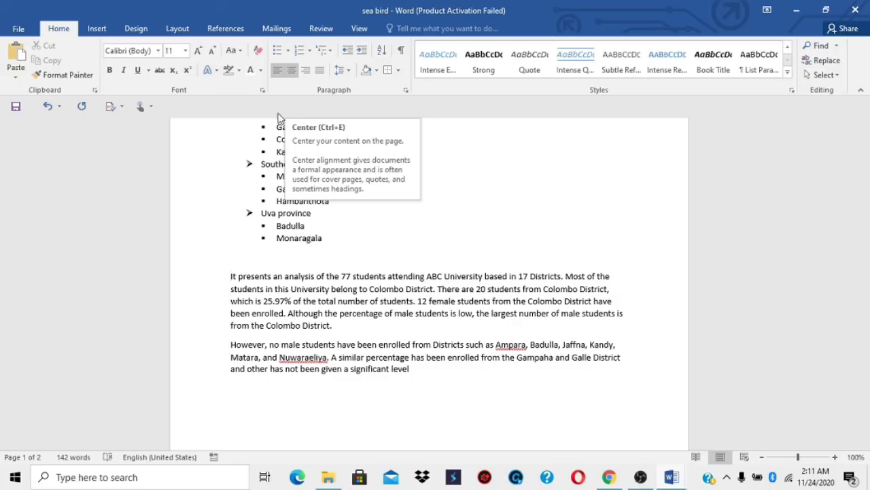
pyautogui.moveTo(230, 276); pyautogui.dragTo(344, 324)
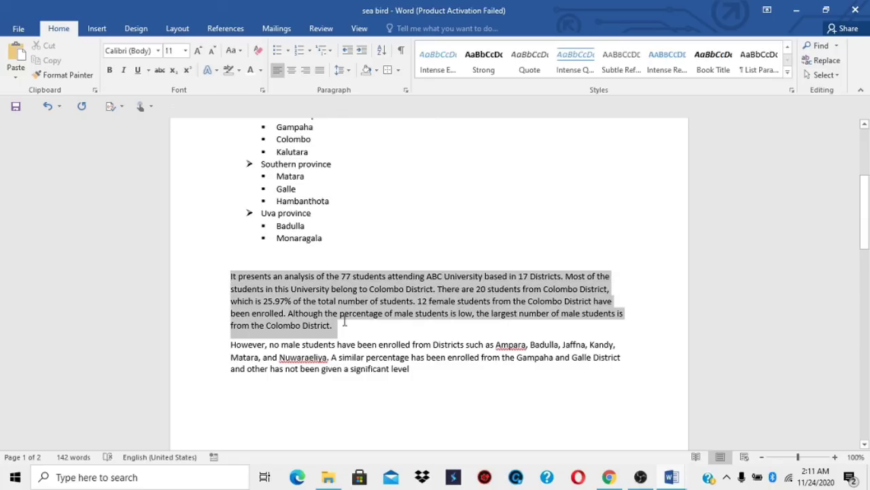
pyautogui.click(292, 71)
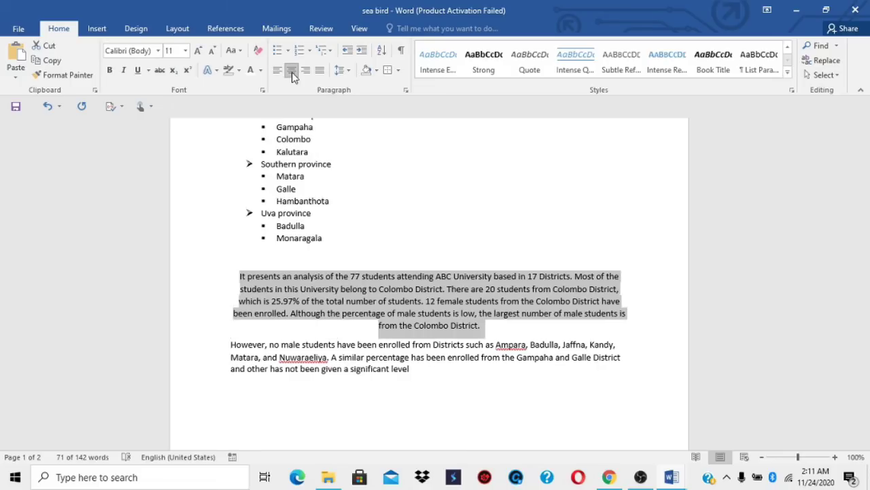
pyautogui.click(240, 276)
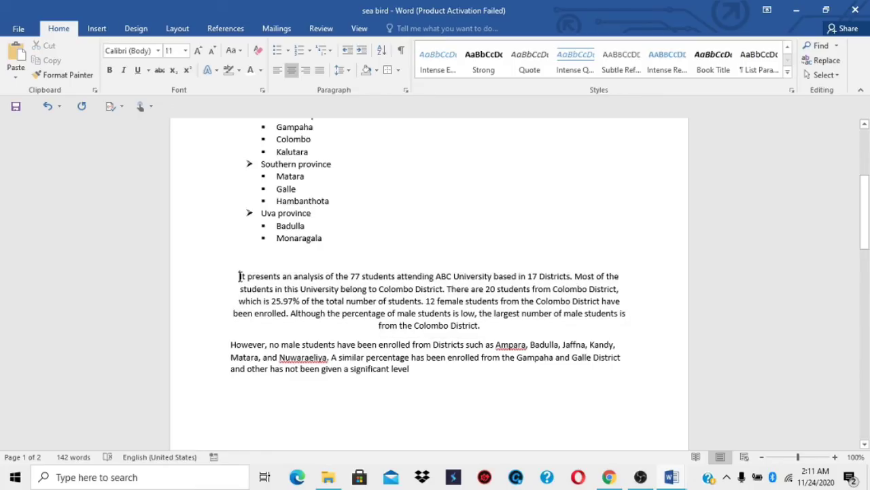
# - Insert a comma into the first line of the 'It presents an analysis' paragraph
pyautogui.moveTo(240, 276)
pyautogui.mouseDown()
pyautogui.moveTo(245, 300)
pyautogui.moveTo(261, 294)
pyautogui.moveTo(262, 326)
pyautogui.mouseUp()
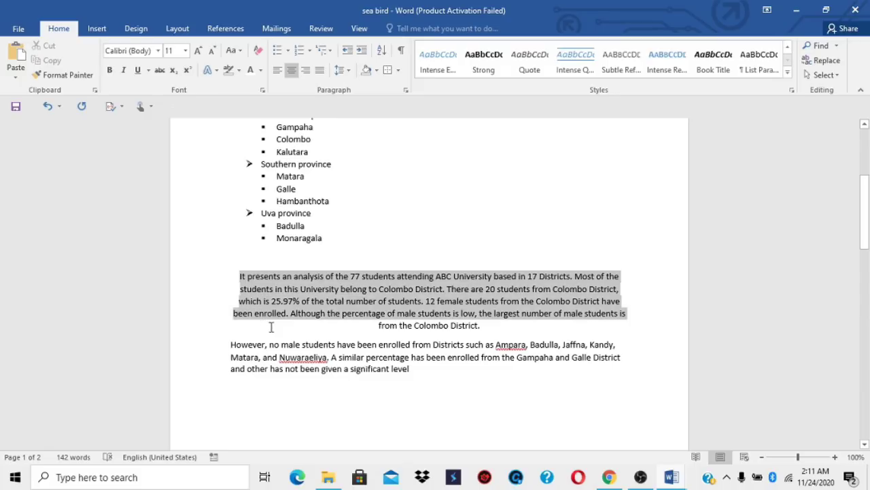
pyautogui.moveTo(262, 327); pyautogui.dragTo(506, 334)
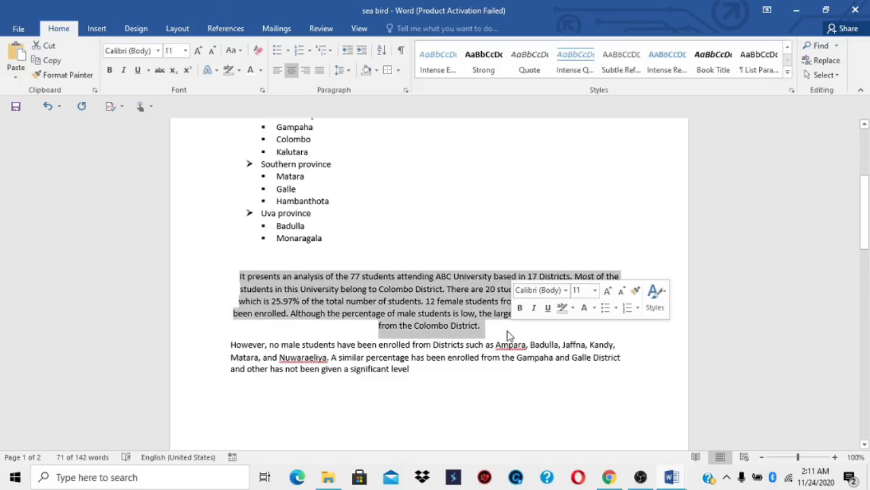
pyautogui.click(328, 334)
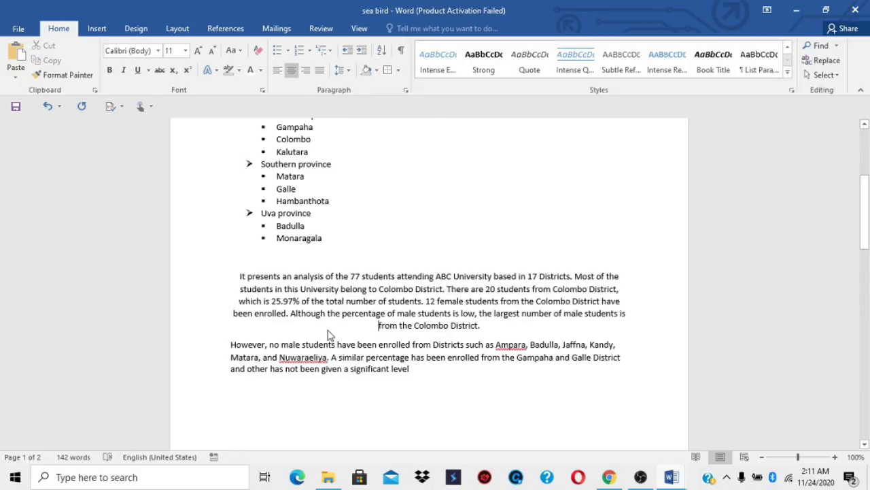
pyautogui.doubleClick(240, 289)
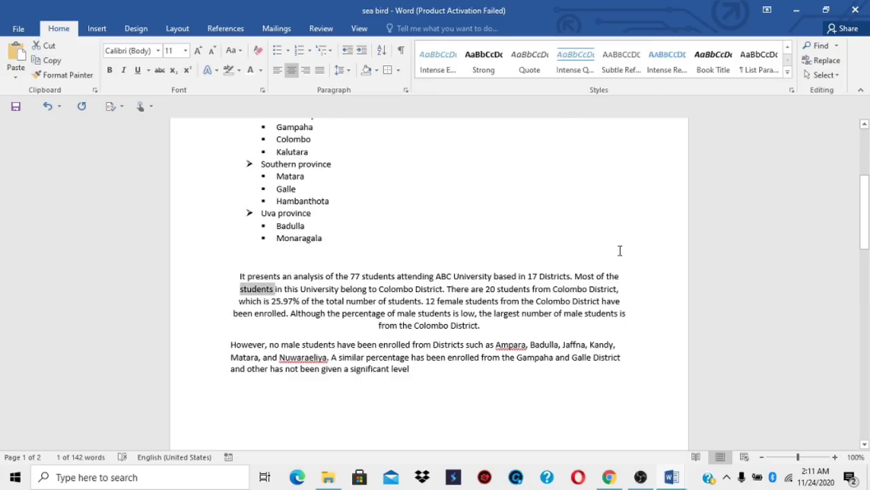
pyautogui.click(618, 289)
pyautogui.write(',')
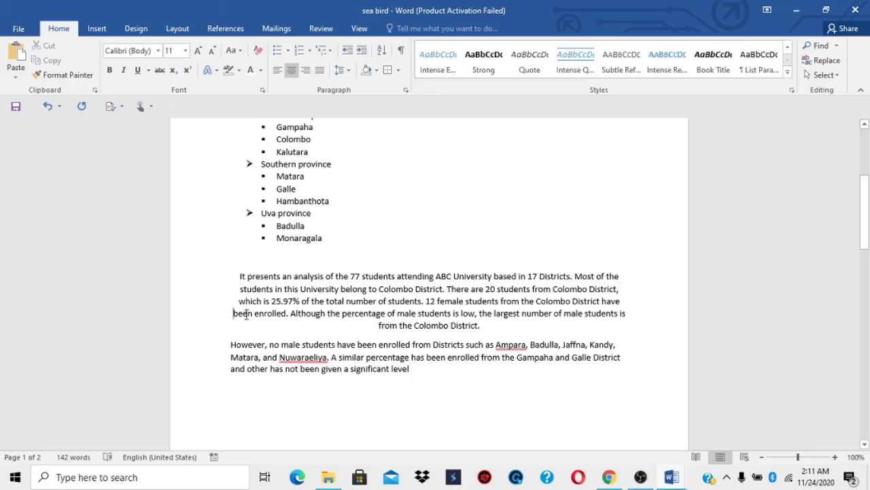
# - Select the whole 'It presents an analysis' paragraph and align it right
pyautogui.moveTo(232, 314); pyautogui.dragTo(287, 315)
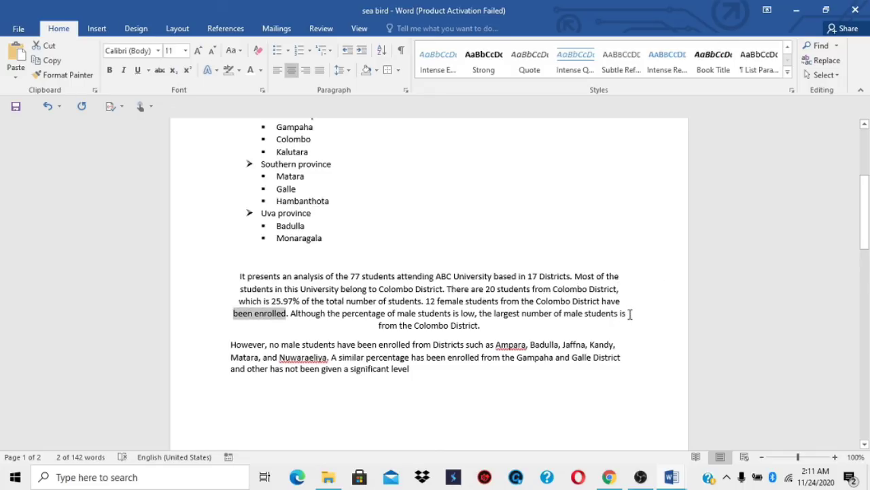
pyautogui.moveTo(626, 314); pyautogui.dragTo(594, 317)
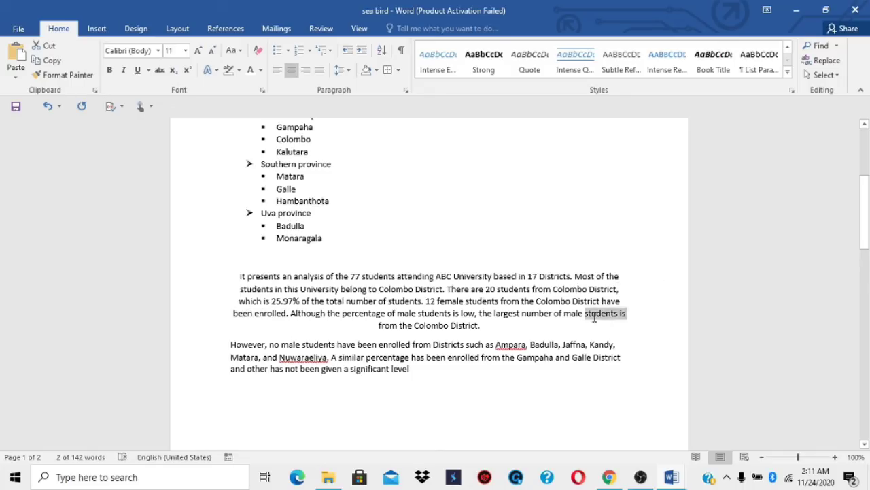
pyautogui.click(379, 326)
pyautogui.moveTo(378, 326); pyautogui.dragTo(480, 327)
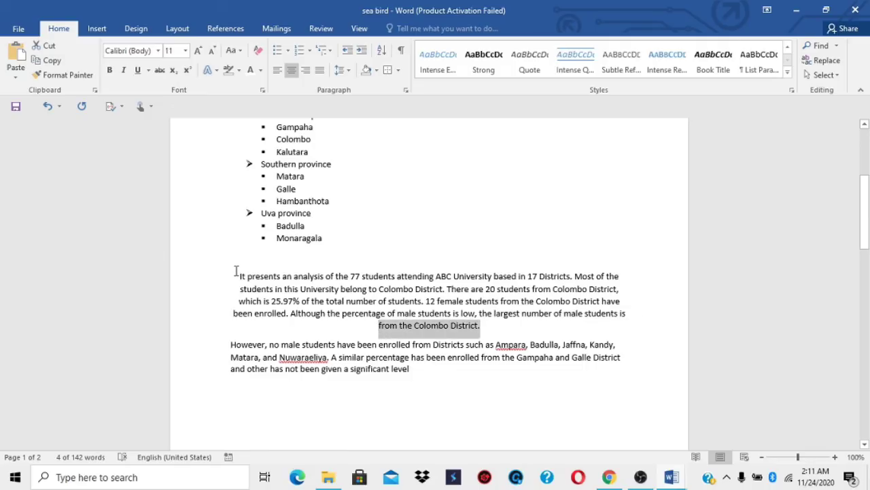
pyautogui.moveTo(238, 275); pyautogui.dragTo(483, 329)
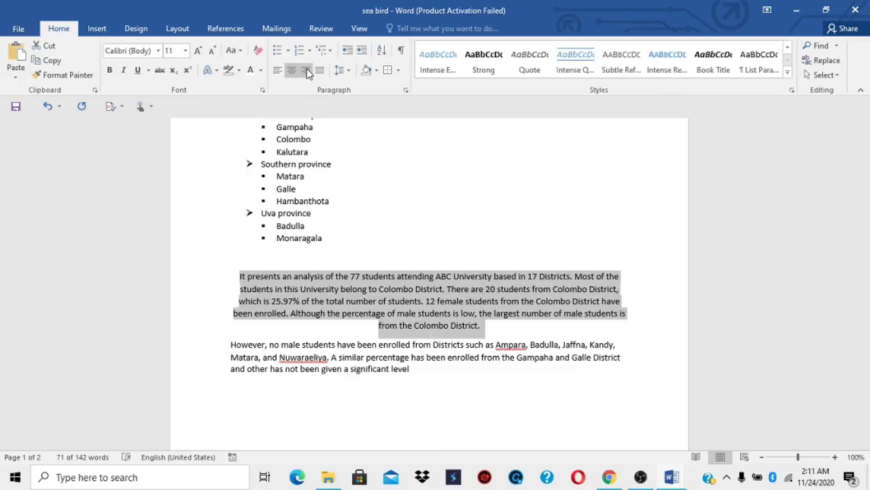
pyautogui.click(306, 71)
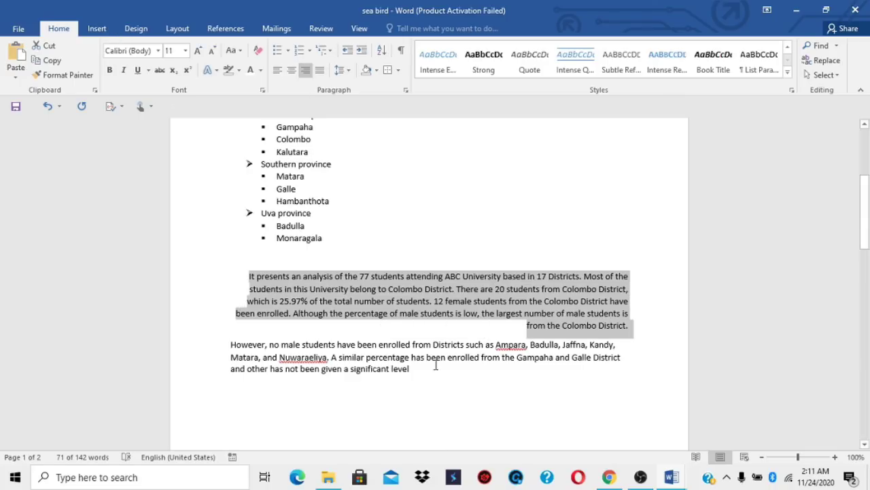
# - Reselect the 'It presents an analysis' paragraph and justify it
pyautogui.click(495, 203)
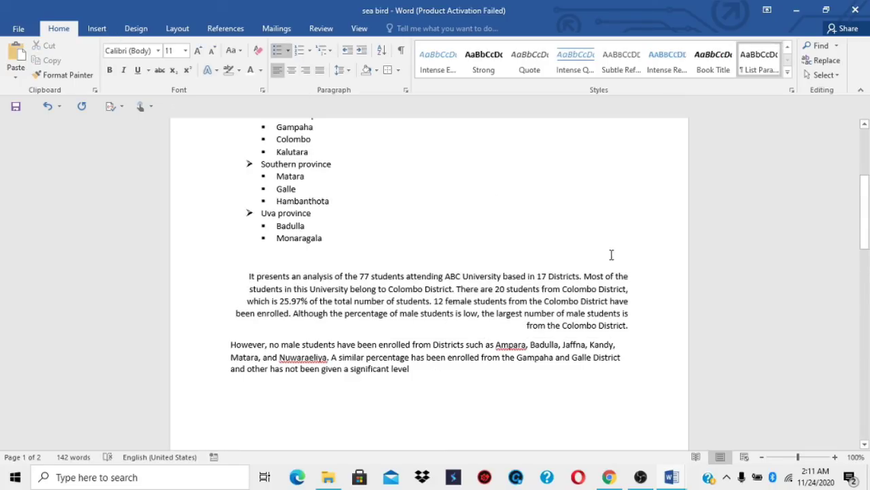
pyautogui.moveTo(628, 276); pyautogui.dragTo(629, 330)
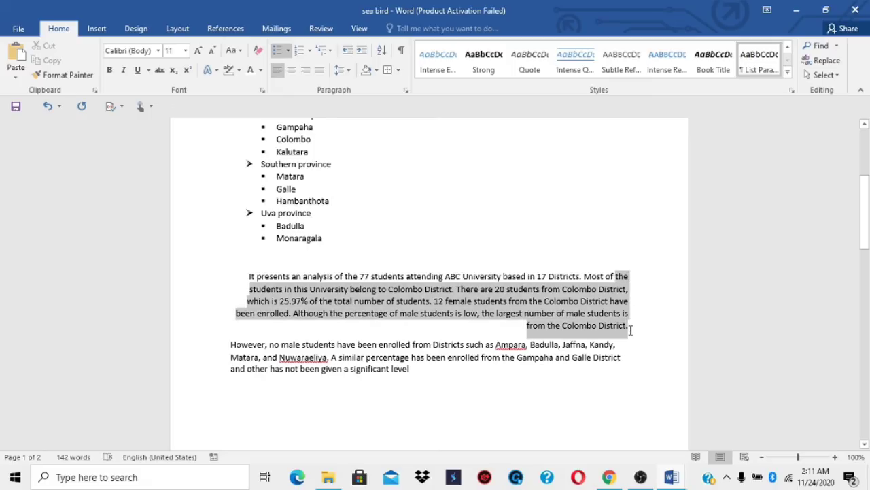
pyautogui.click(628, 276)
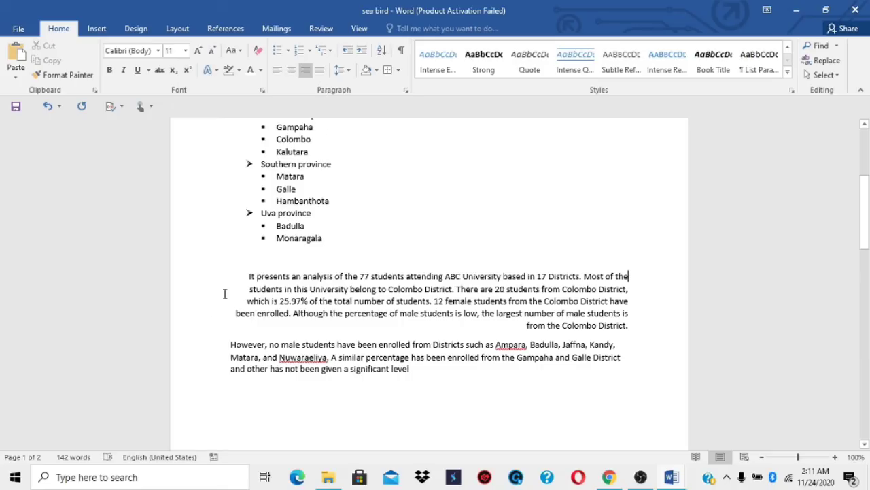
pyautogui.moveTo(245, 275); pyautogui.dragTo(635, 329)
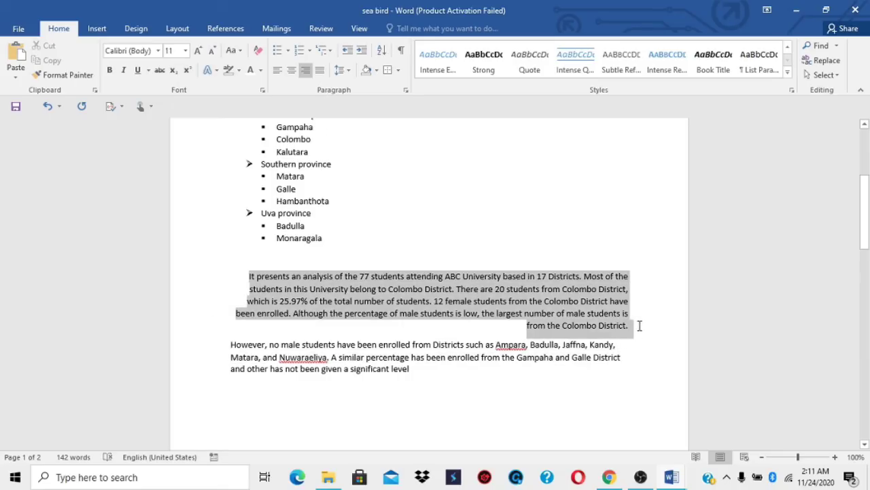
pyautogui.click(318, 71)
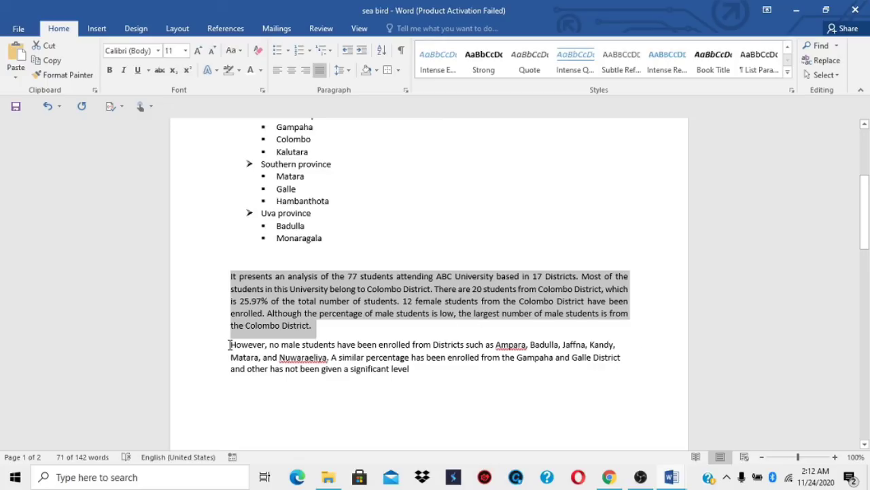
pyautogui.moveTo(230, 344); pyautogui.dragTo(415, 393)
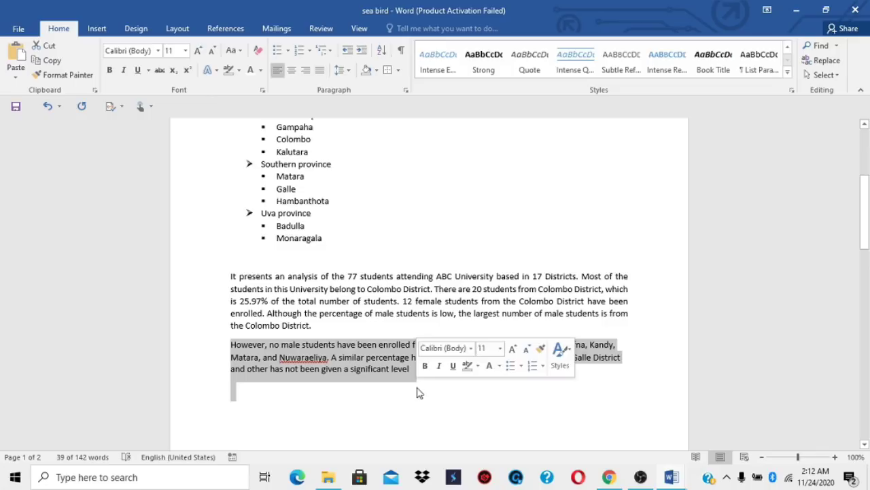
# - Justify the 'However, no male students' paragraph, then select both body paragraphs together
pyautogui.click(323, 71)
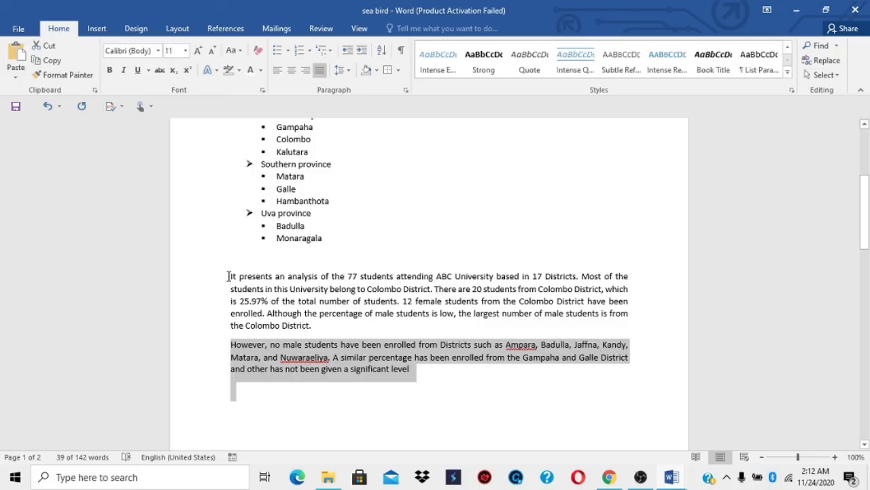
pyautogui.moveTo(228, 276); pyautogui.dragTo(542, 408)
pyautogui.scroll(-10, 542, 408)
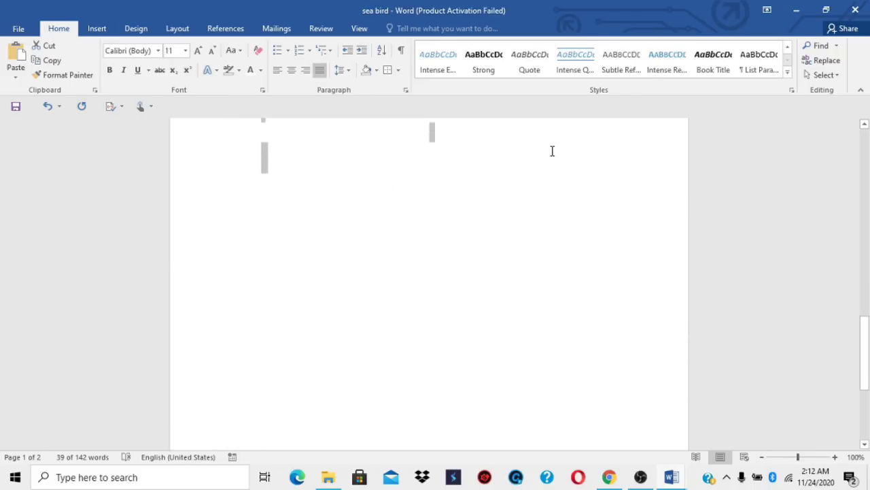
pyautogui.scroll(5, 491, 221)
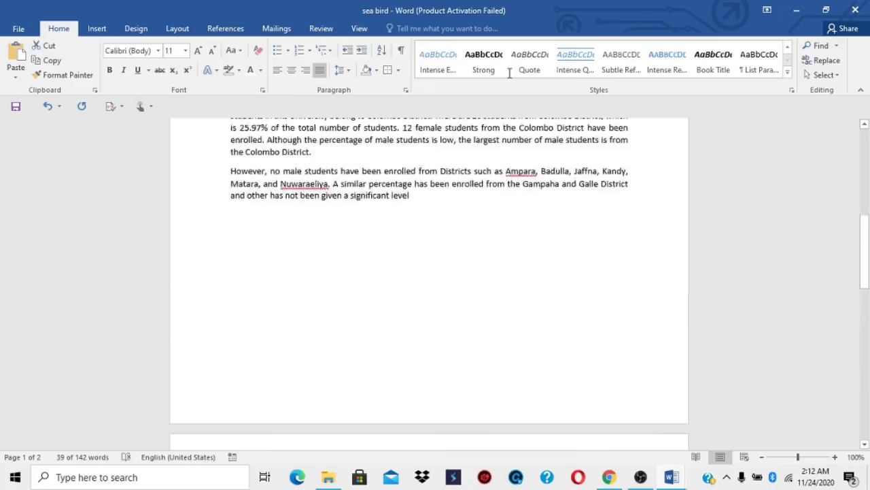
pyautogui.moveTo(509, 73); pyautogui.dragTo(451, 286)
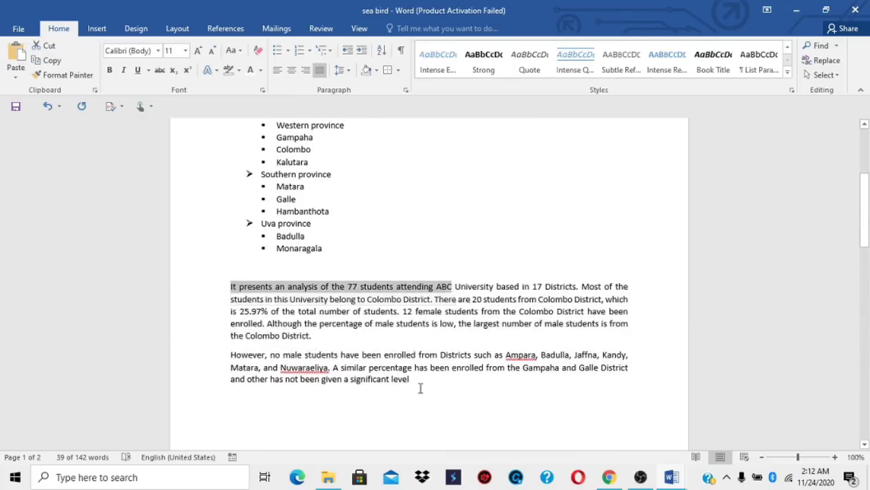
pyautogui.moveTo(421, 388); pyautogui.dragTo(416, 406)
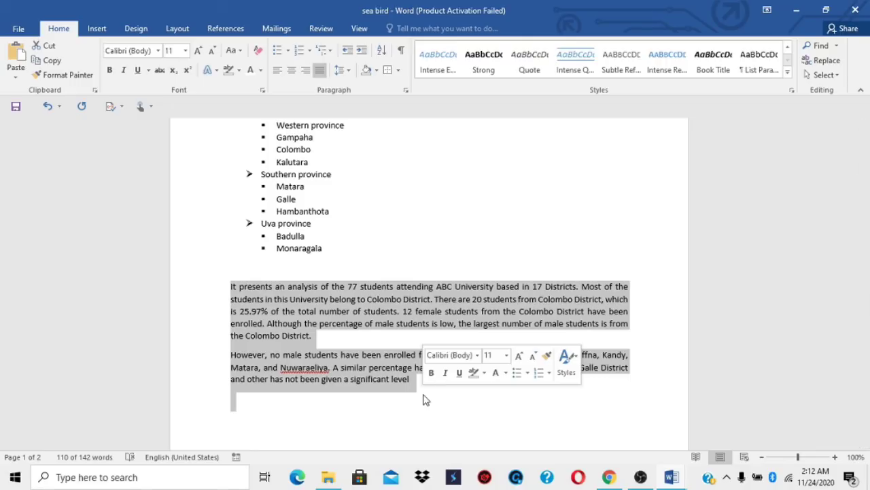
pyautogui.click(340, 343)
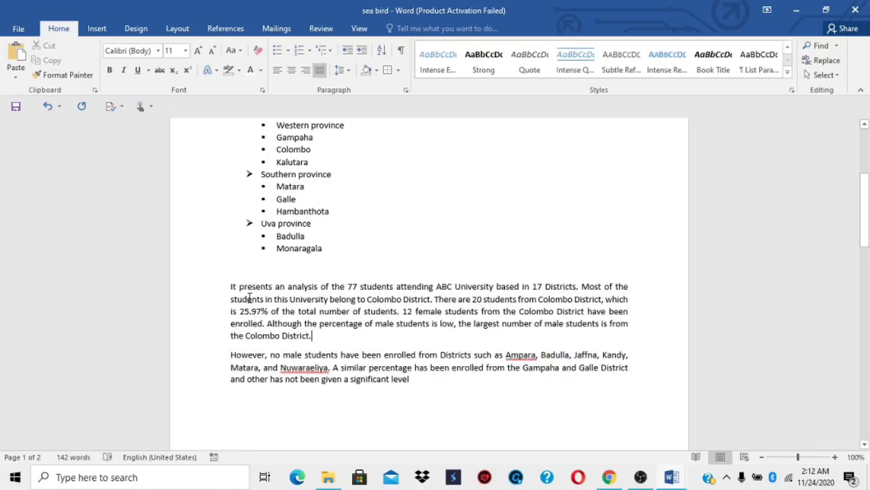
pyautogui.moveTo(226, 286); pyautogui.dragTo(409, 381)
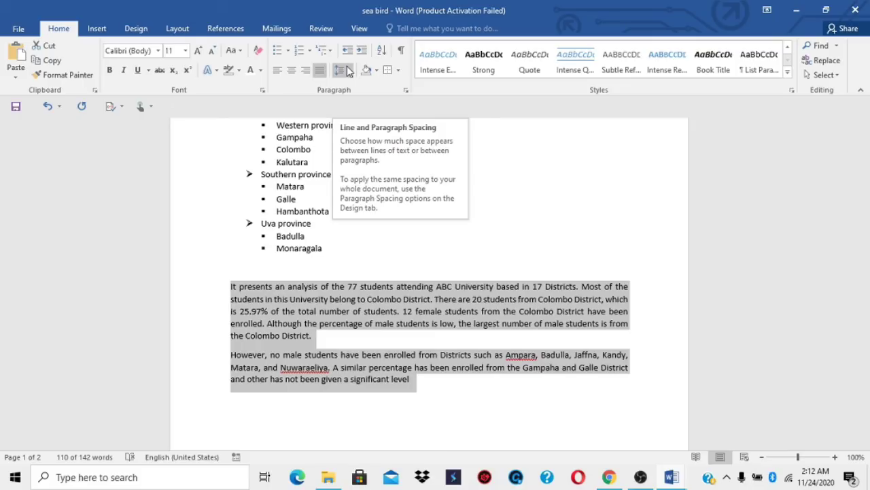
pyautogui.click(331, 343)
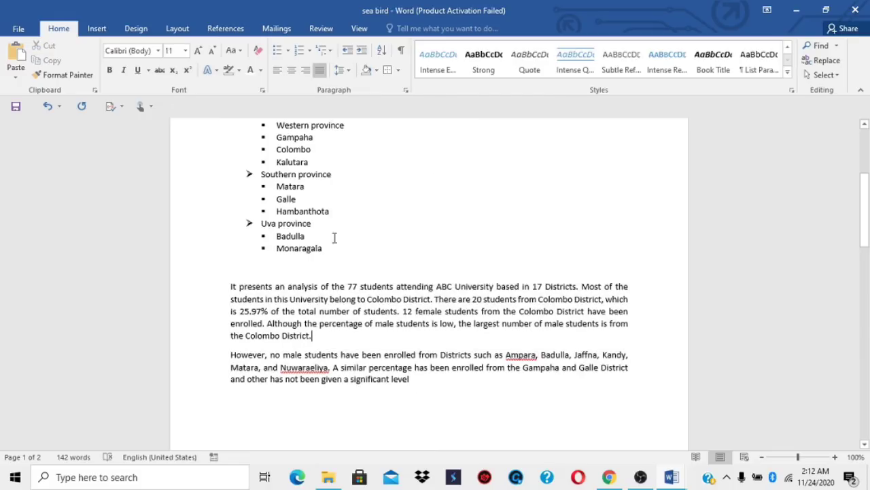
# - Apply single line spacing, then reopen the spacing list and close it unchanged
pyautogui.click(342, 71)
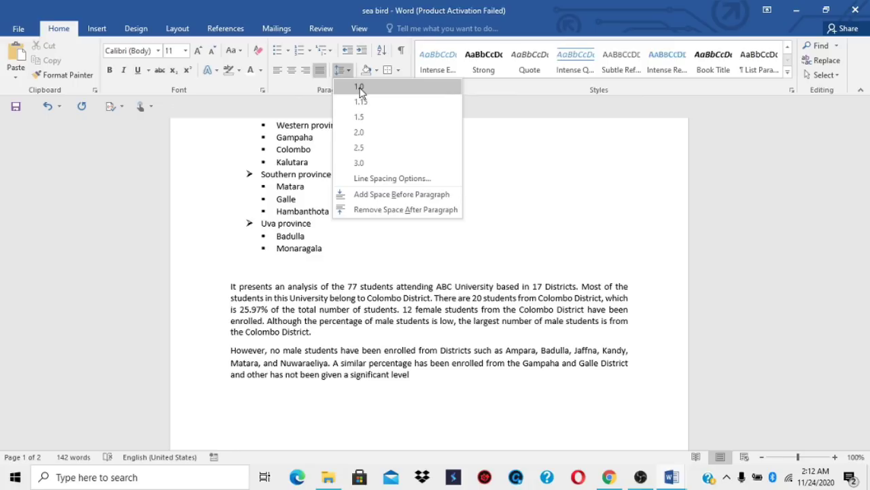
pyautogui.click(359, 88)
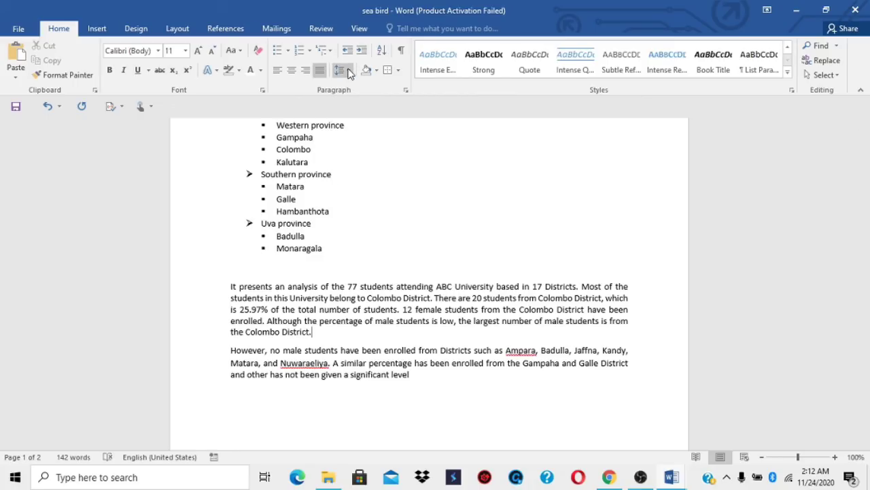
pyautogui.click(343, 71)
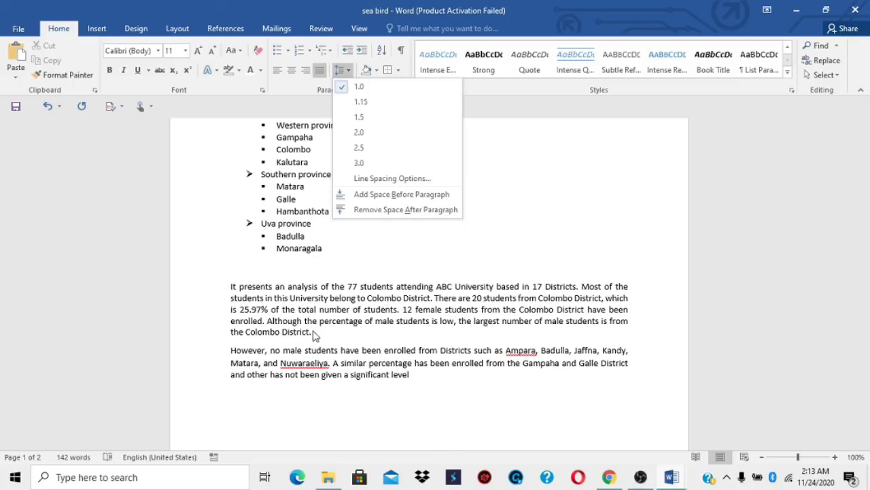
pyautogui.click(234, 286)
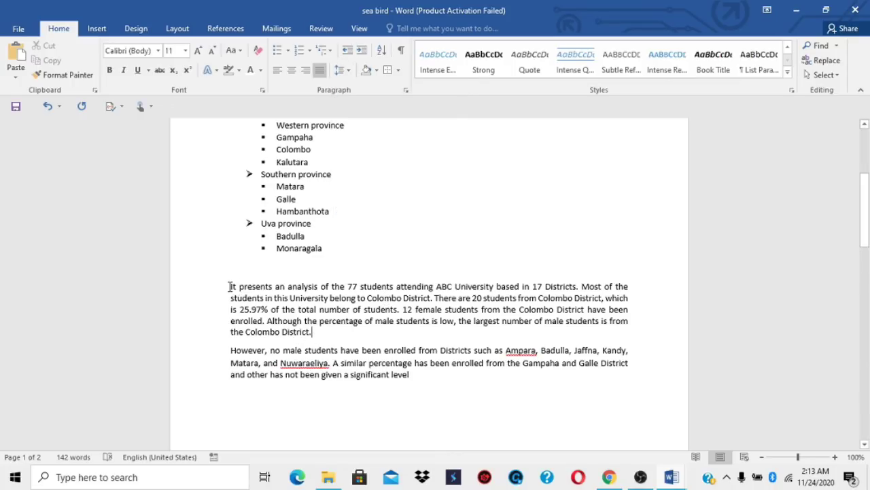
# - Select both body paragraphs and set their line spacing to 1.5
pyautogui.moveTo(230, 286); pyautogui.dragTo(315, 331)
pyautogui.click(322, 333)
pyautogui.moveTo(230, 287); pyautogui.dragTo(449, 413)
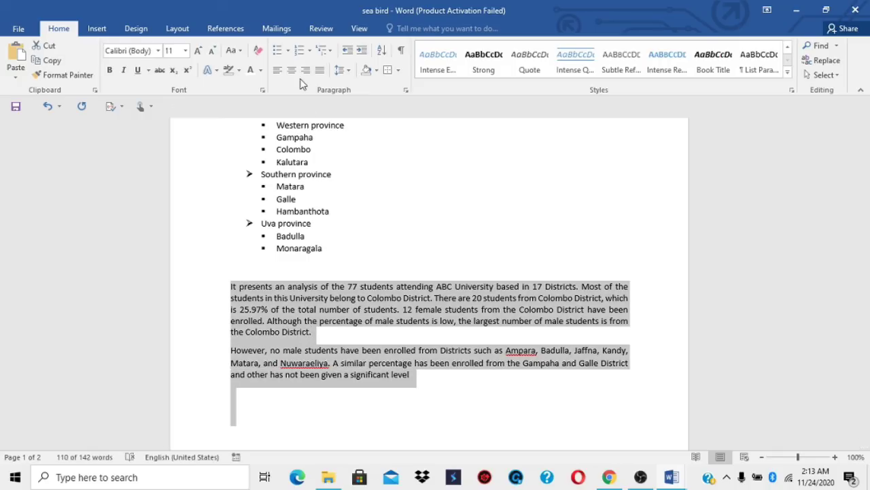
pyautogui.click(347, 72)
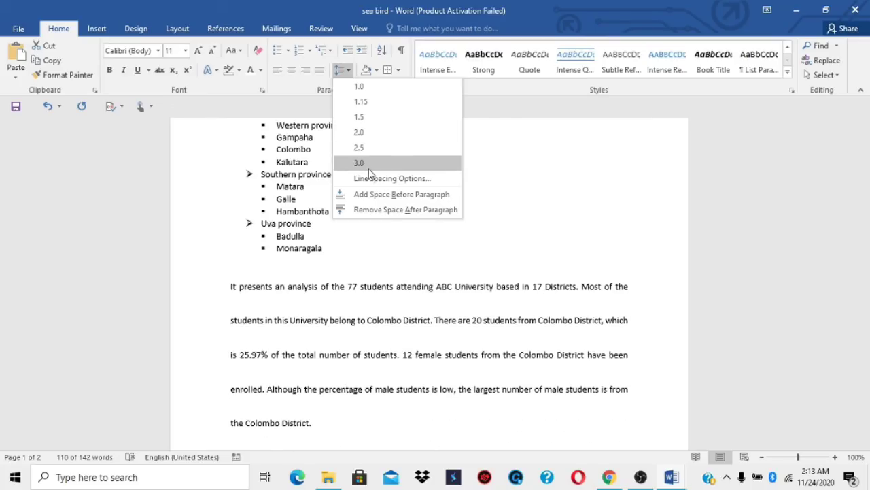
pyautogui.click(382, 120)
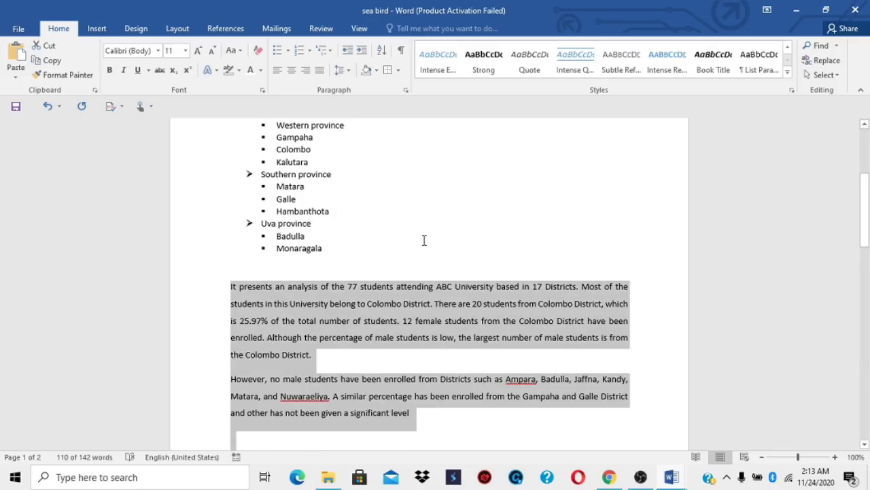
pyautogui.click(424, 240)
pyautogui.scroll(-3, 425, 241)
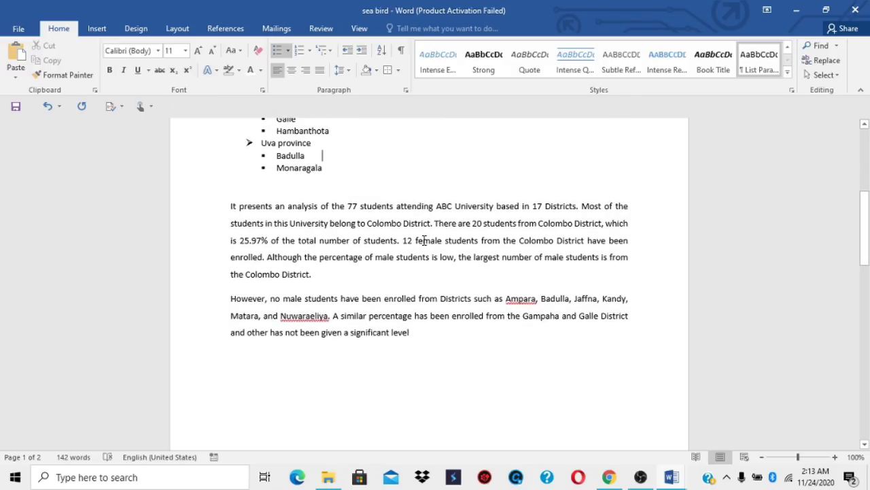
pyautogui.scroll(2, 423, 241)
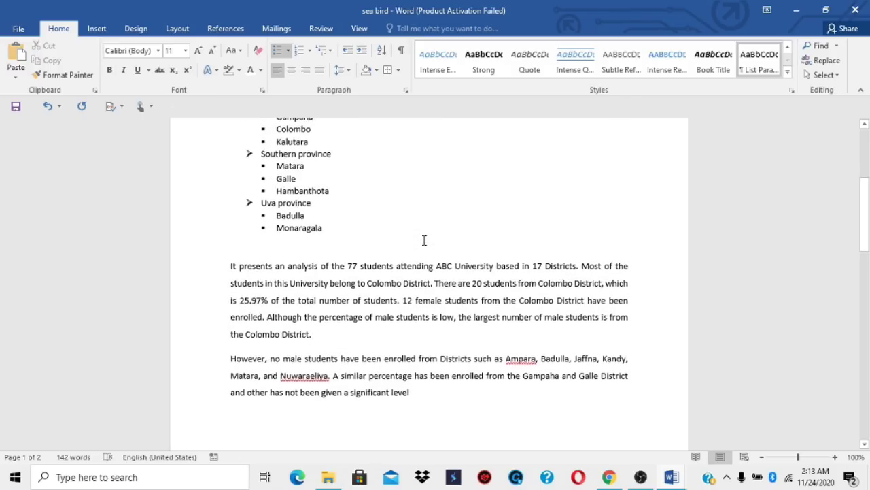
pyautogui.click(376, 70)
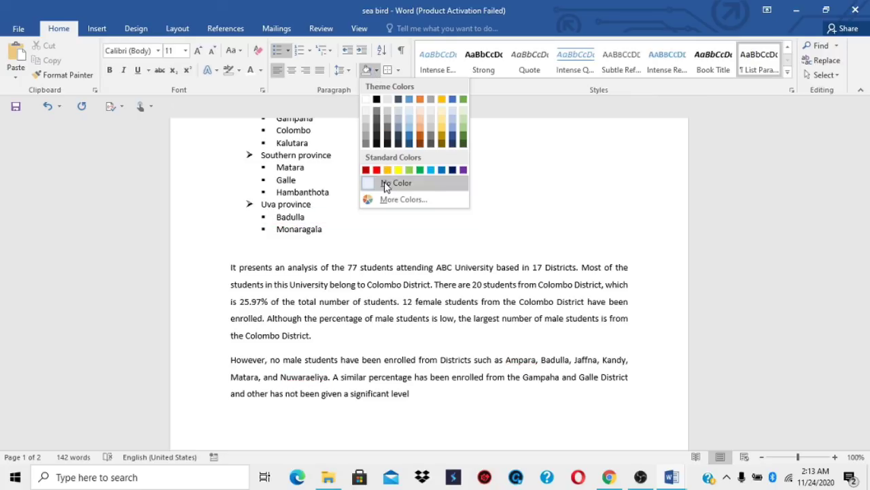
pyautogui.click(315, 268)
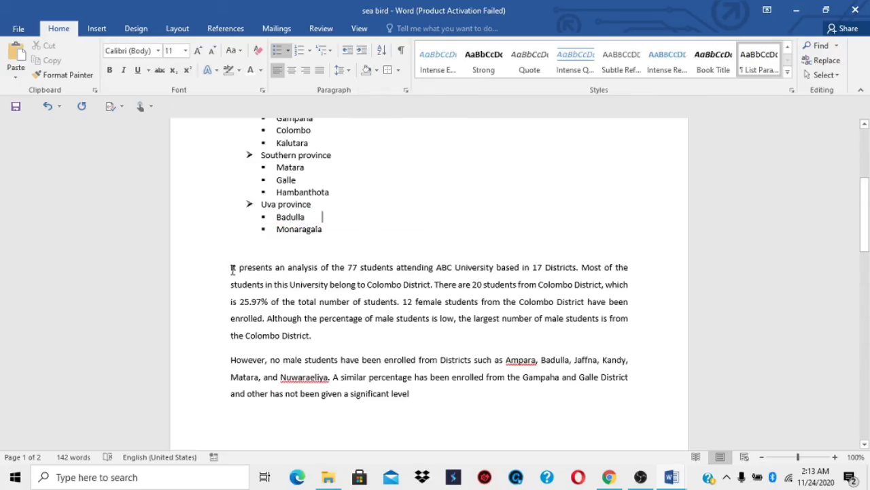
pyautogui.moveTo(228, 268); pyautogui.dragTo(291, 268)
pyautogui.click(289, 267)
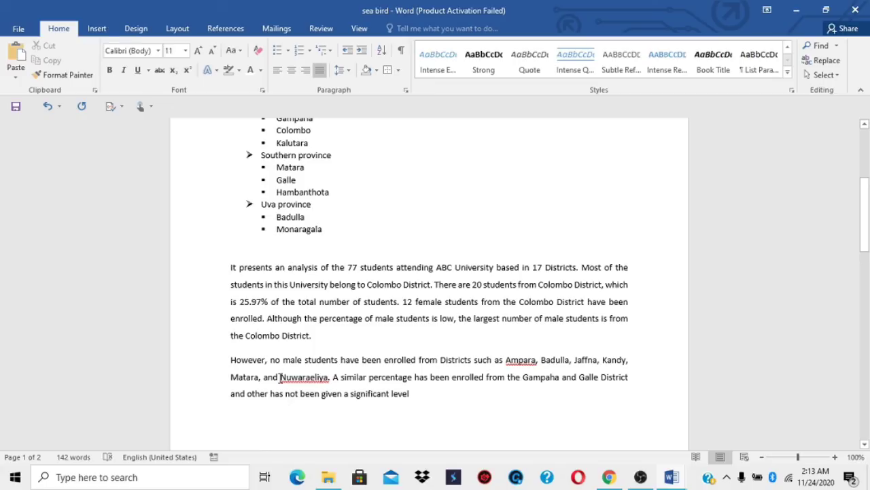
pyautogui.moveTo(280, 377); pyautogui.dragTo(329, 378)
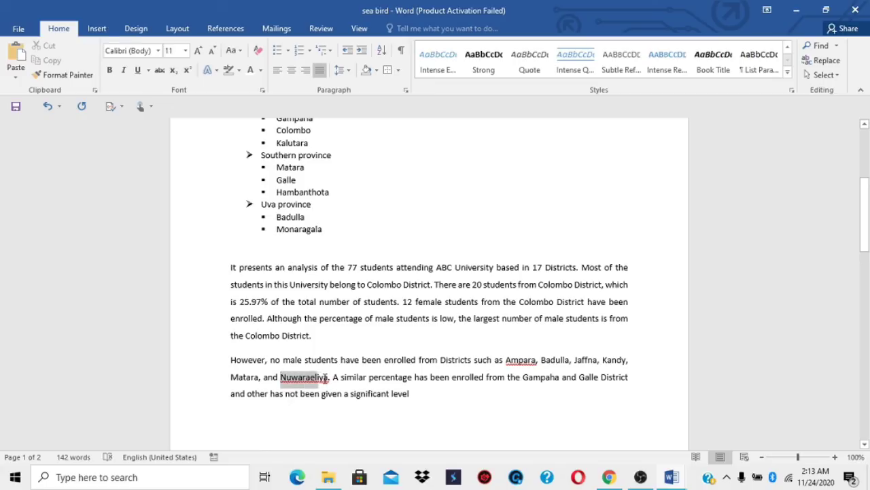
pyautogui.click(376, 70)
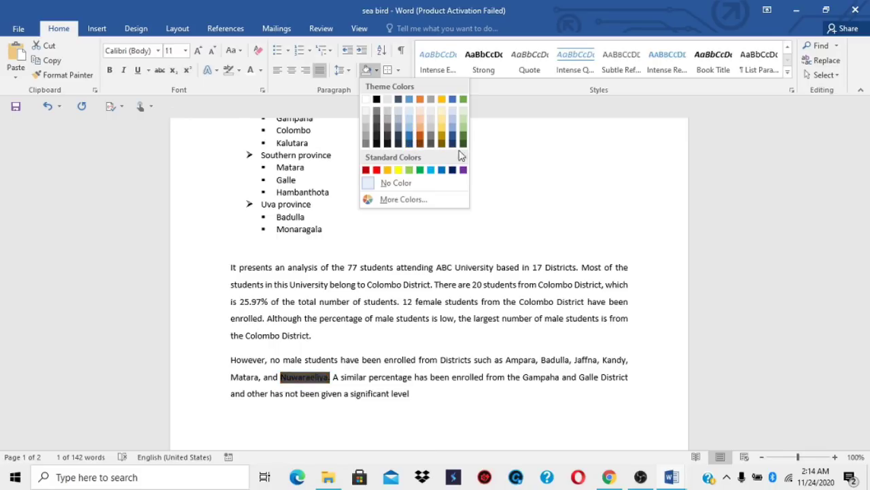
pyautogui.click(492, 155)
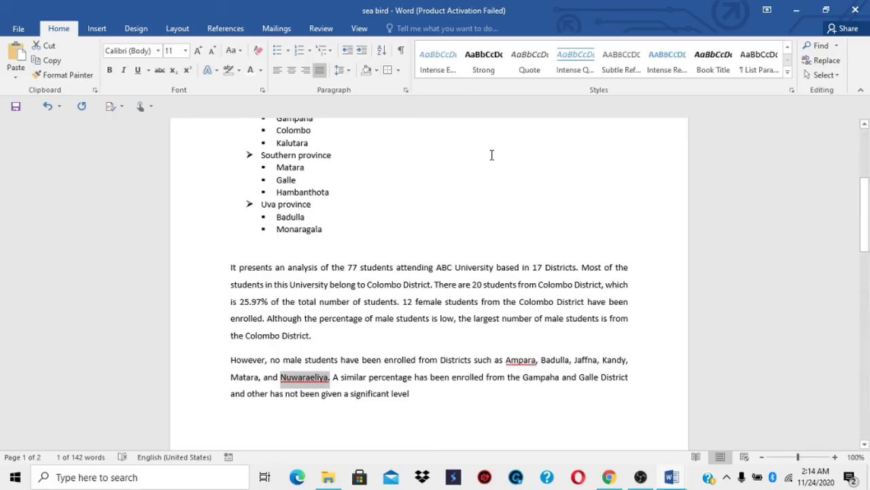
pyautogui.click(416, 157)
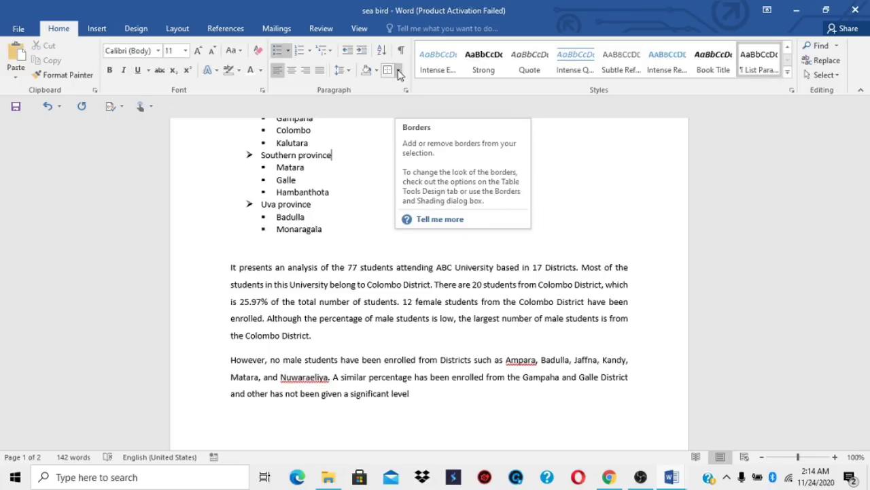
pyautogui.scroll(1, 349, 195)
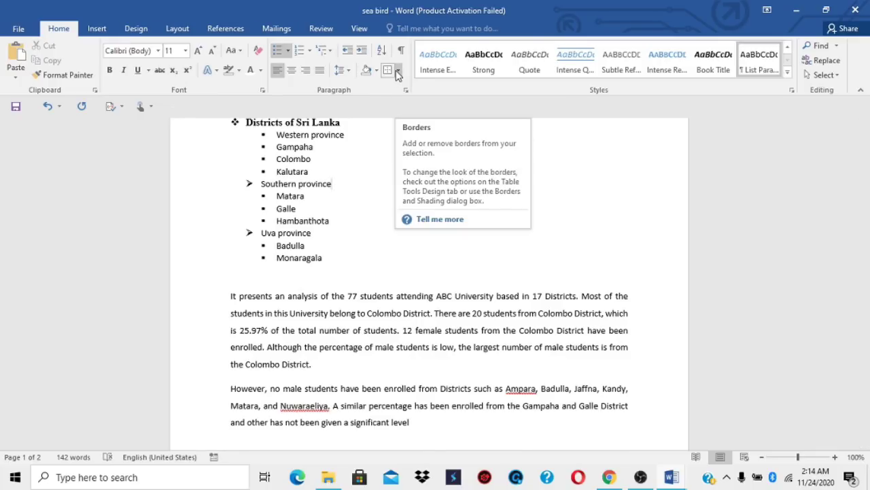
pyautogui.scroll(3, 349, 233)
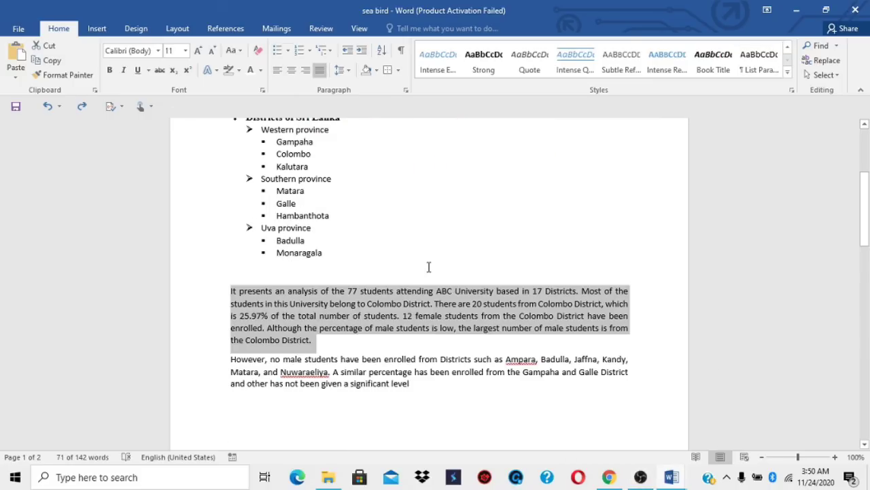
pyautogui.click(429, 266)
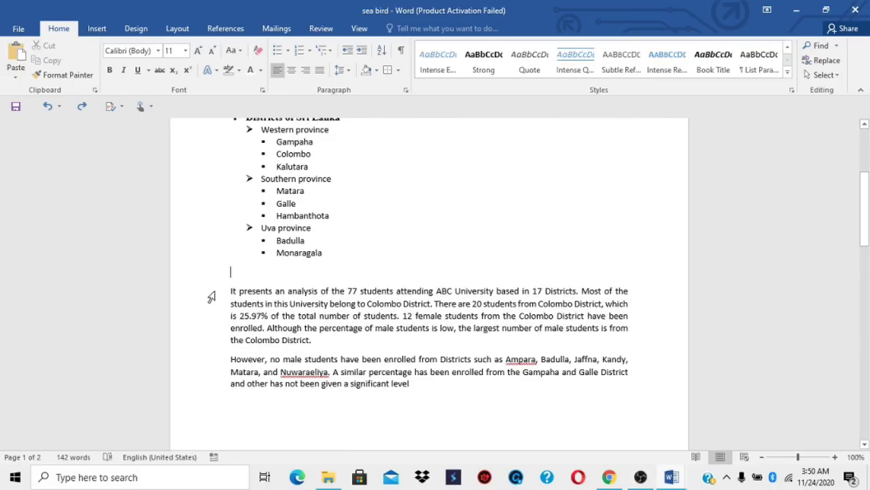
# - Add bottom, top, left and right borders to the 'It presents an analysis' paragraph
pyautogui.moveTo(230, 290); pyautogui.dragTo(314, 343)
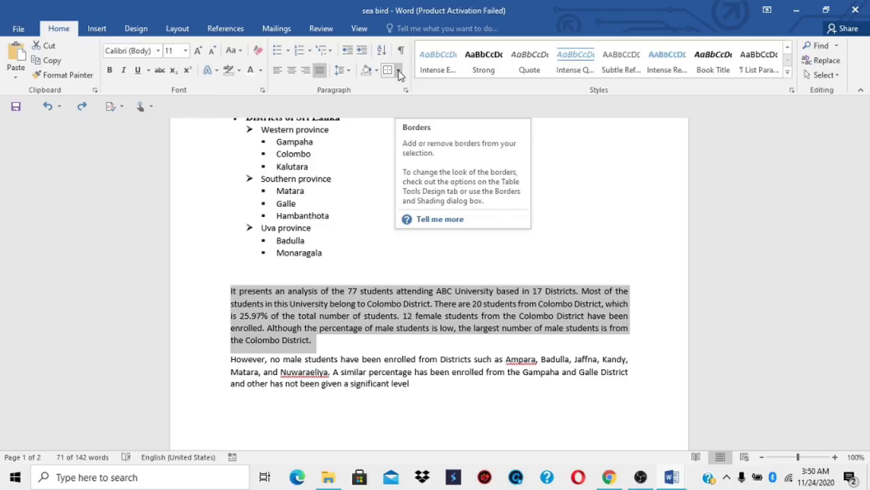
pyautogui.click(399, 71)
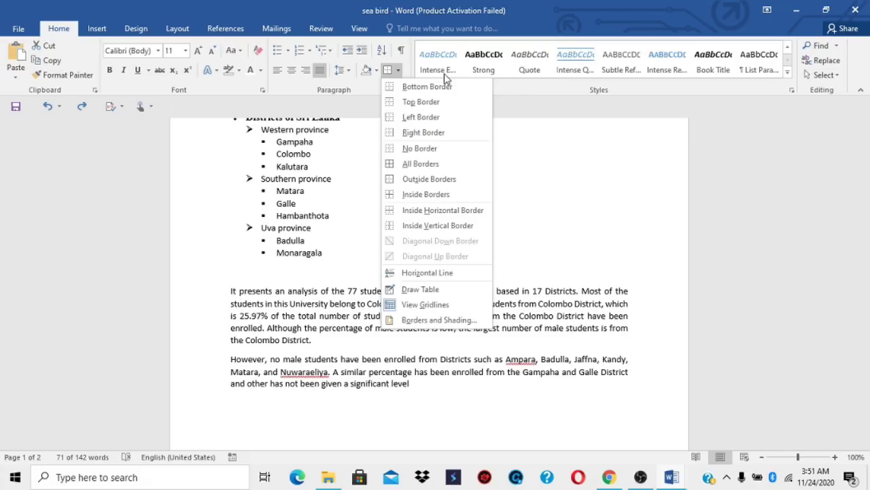
pyautogui.click(445, 87)
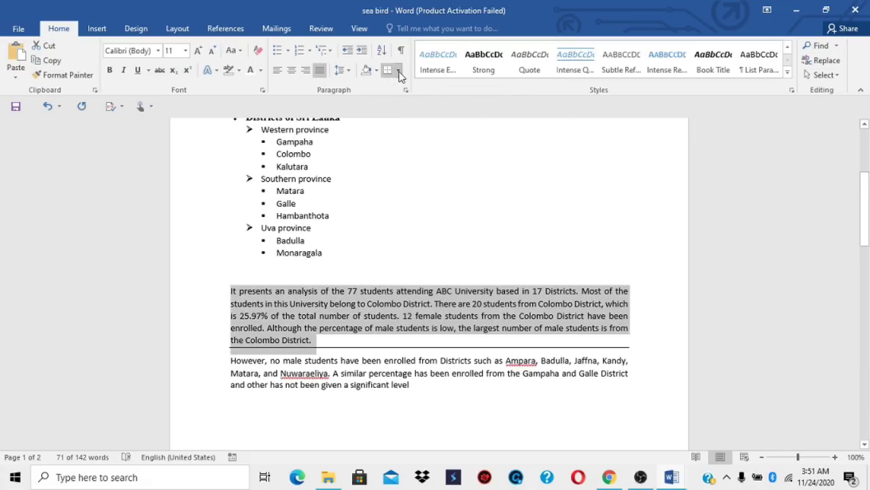
pyautogui.click(399, 70)
pyautogui.click(419, 107)
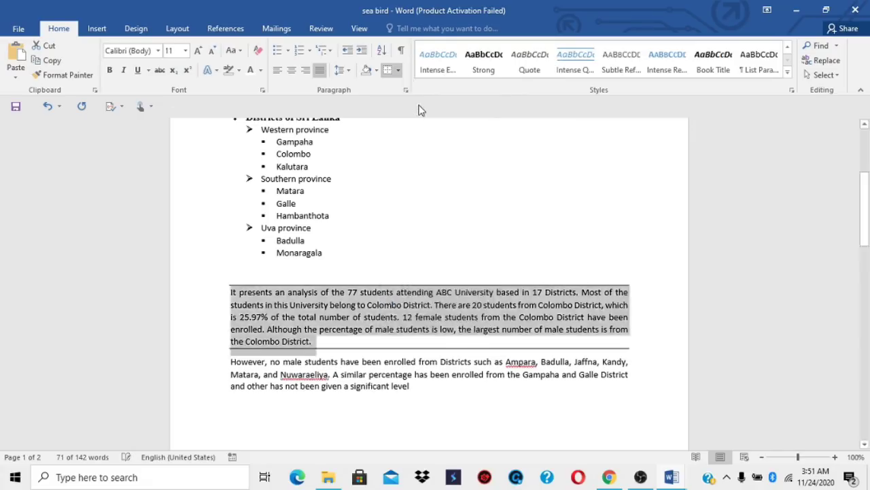
pyautogui.click(398, 70)
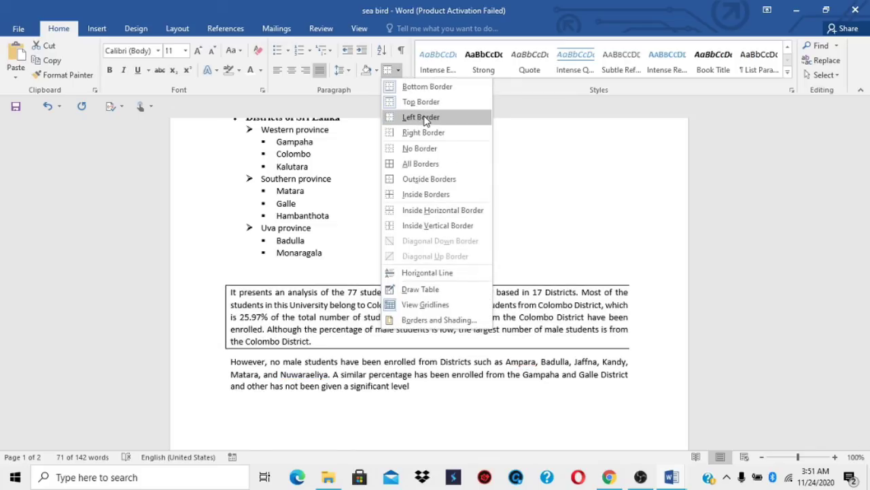
pyautogui.click(420, 119)
pyautogui.click(399, 71)
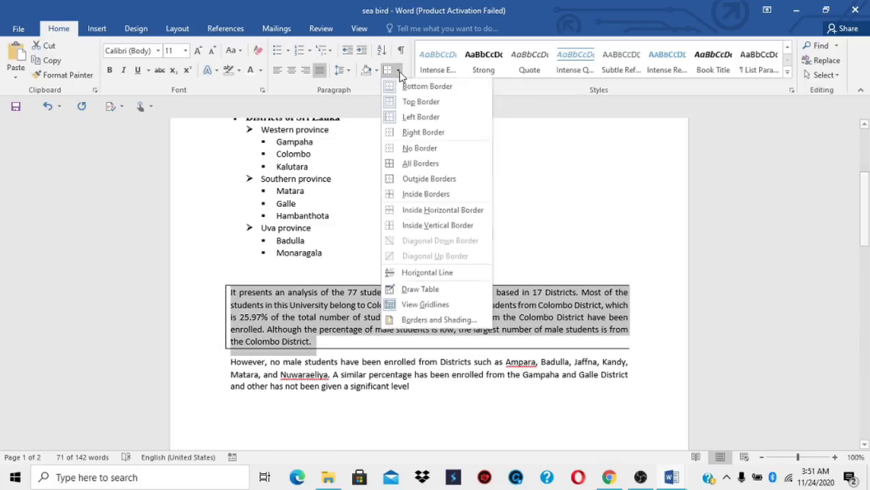
pyautogui.click(425, 132)
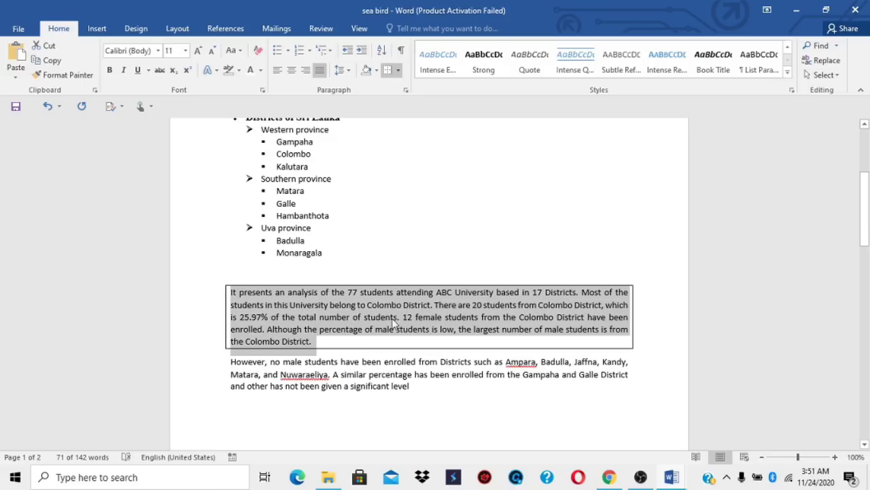
pyautogui.click(385, 360)
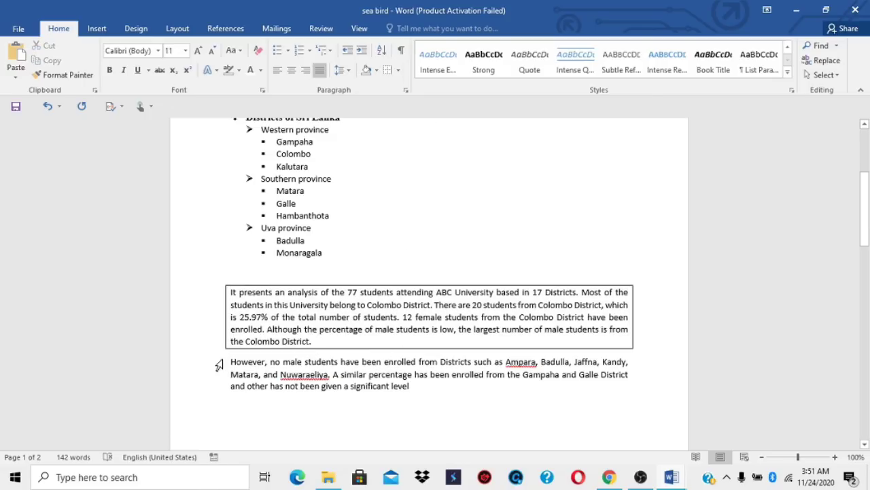
# - Border the 'However, no male students' paragraph on all sides, then undo it
pyautogui.moveTo(229, 360); pyautogui.dragTo(414, 389)
pyautogui.click(399, 71)
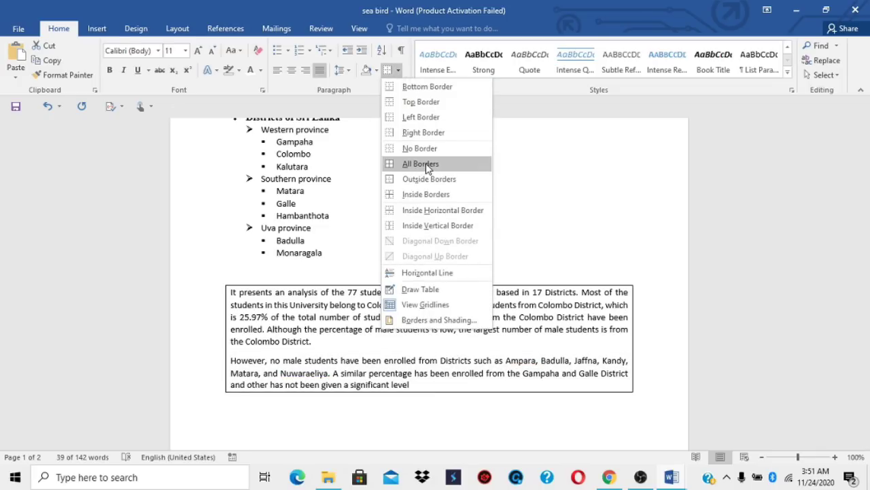
pyautogui.click(425, 163)
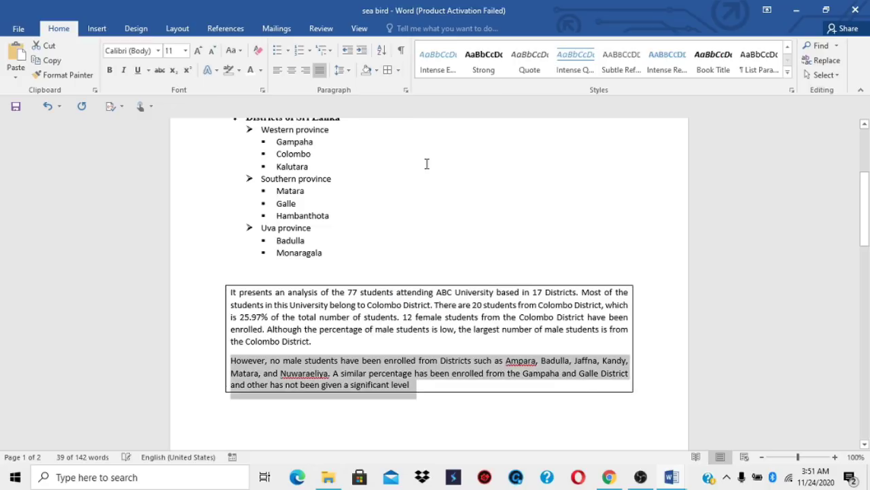
pyautogui.click(428, 414)
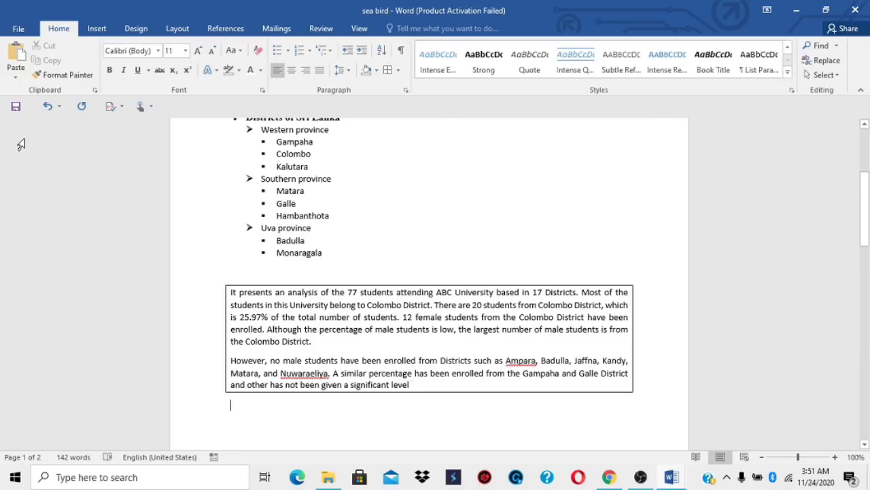
pyautogui.click(44, 108)
# - Select both boxed body paragraphs and apply No Border to them
pyautogui.moveTo(230, 291); pyautogui.dragTo(412, 393)
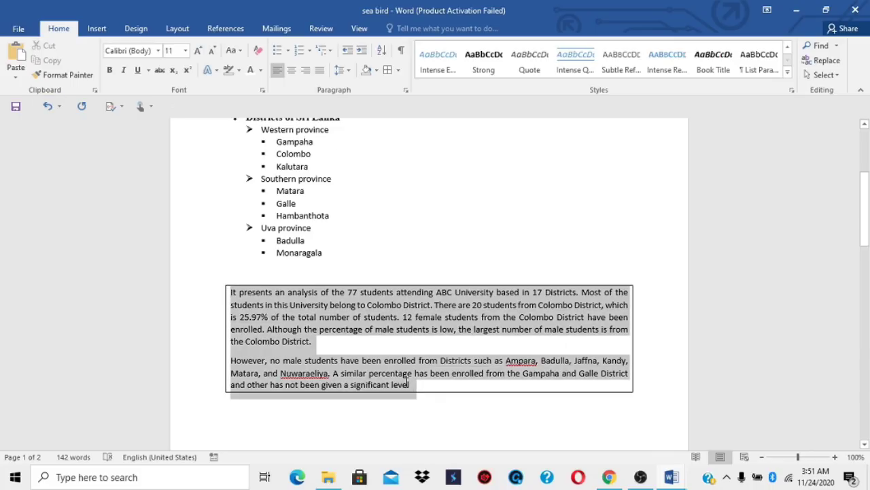
pyautogui.click(398, 71)
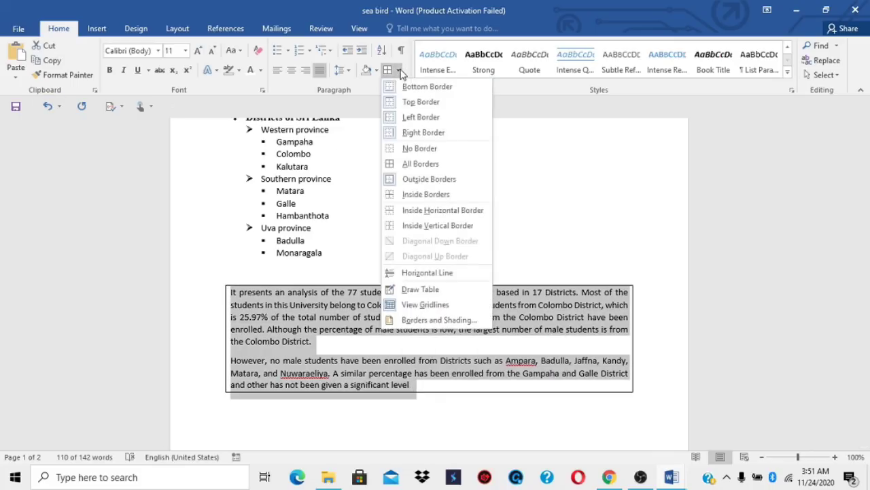
pyautogui.click(423, 151)
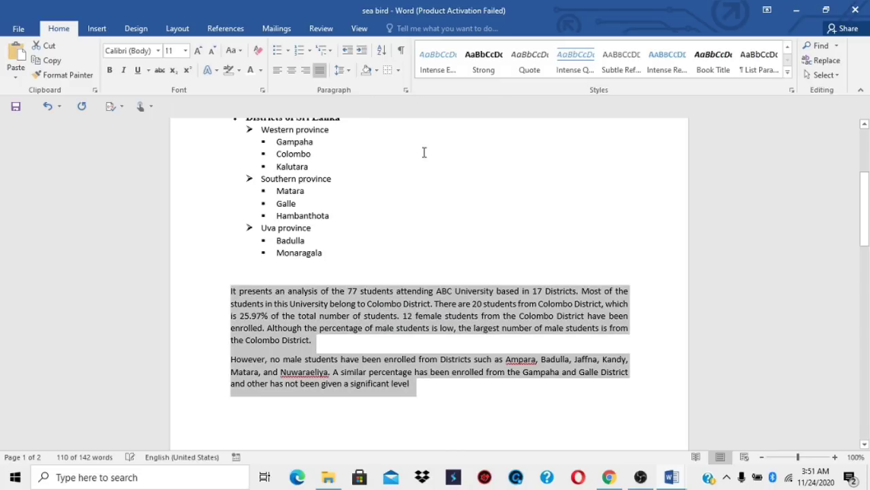
pyautogui.click(420, 351)
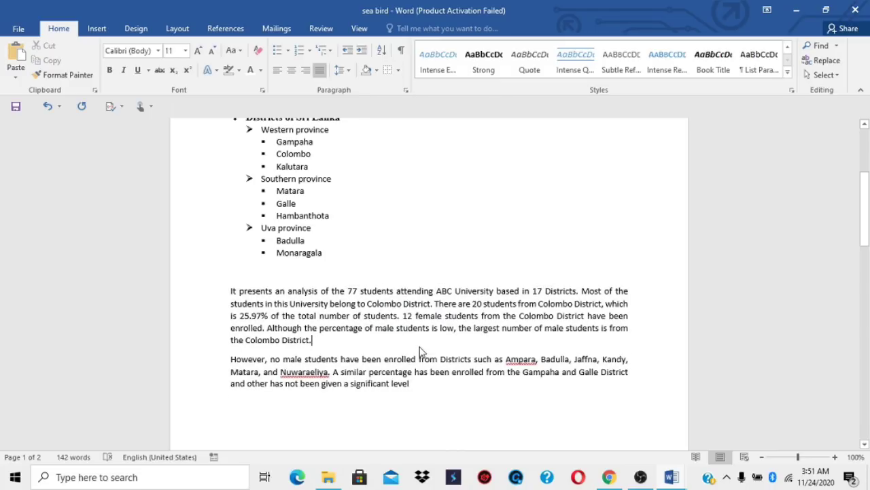
pyautogui.click(401, 76)
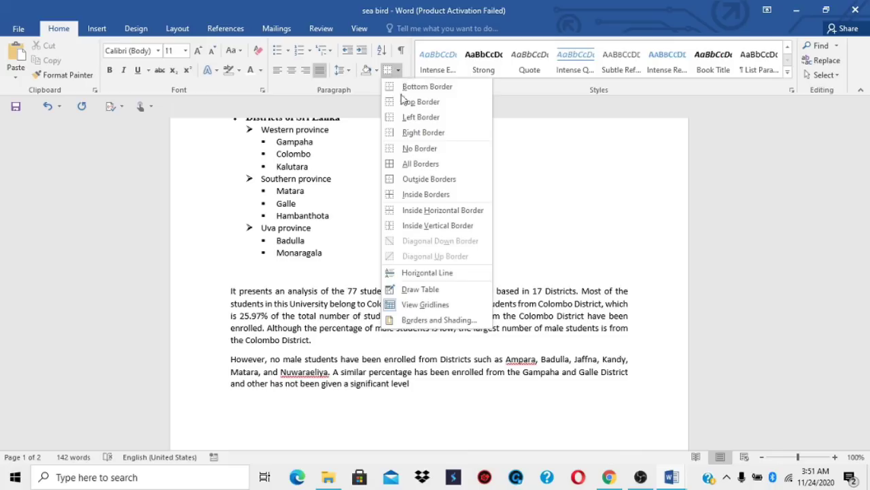
# - Use Draw Table to draw table boxes around and below the body paragraphs
pyautogui.click(430, 292)
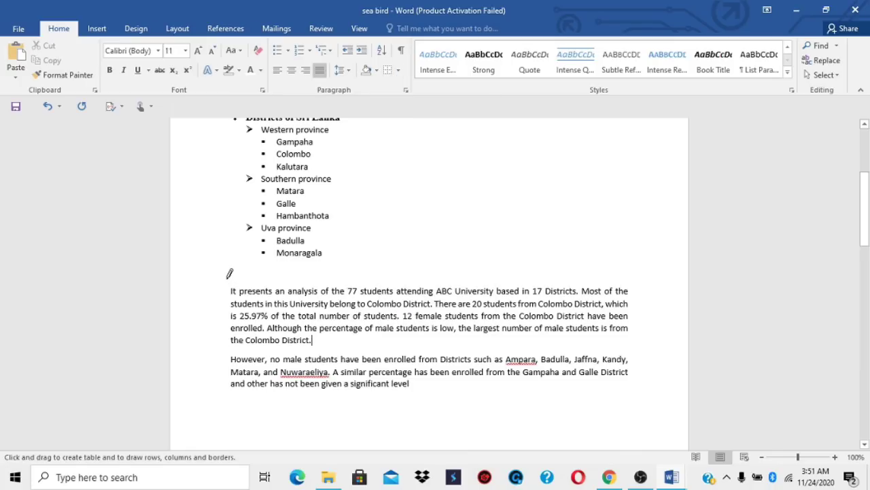
pyautogui.moveTo(227, 277)
pyautogui.mouseDown()
pyautogui.moveTo(358, 350)
pyautogui.moveTo(653, 298)
pyautogui.mouseUp()
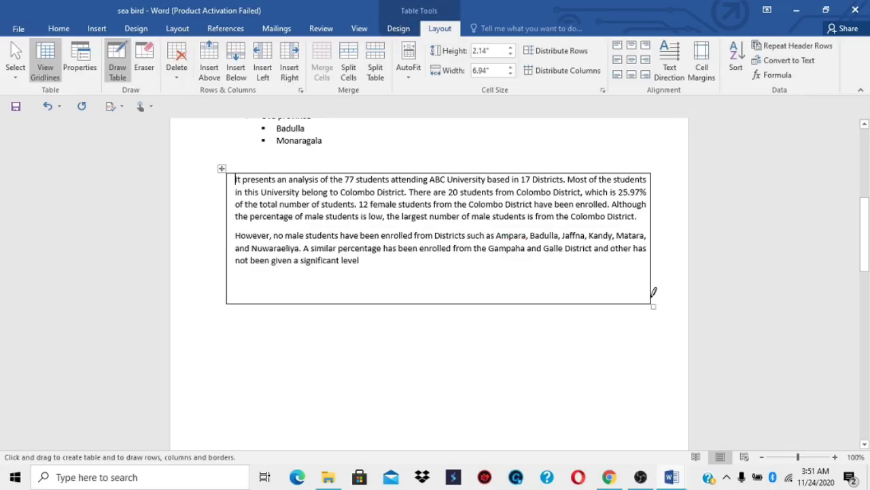
pyautogui.moveTo(225, 338)
pyautogui.mouseDown()
pyautogui.moveTo(467, 425)
pyautogui.moveTo(630, 393)
pyautogui.mouseUp()
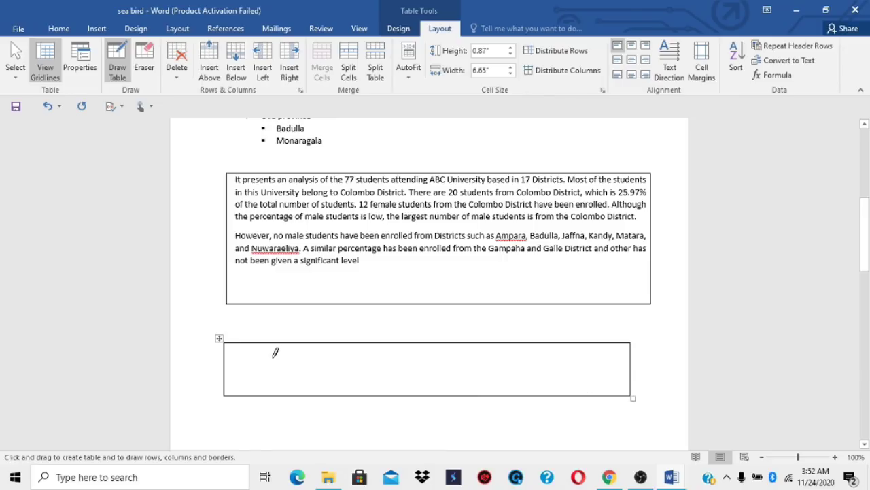
pyautogui.press('Escape')
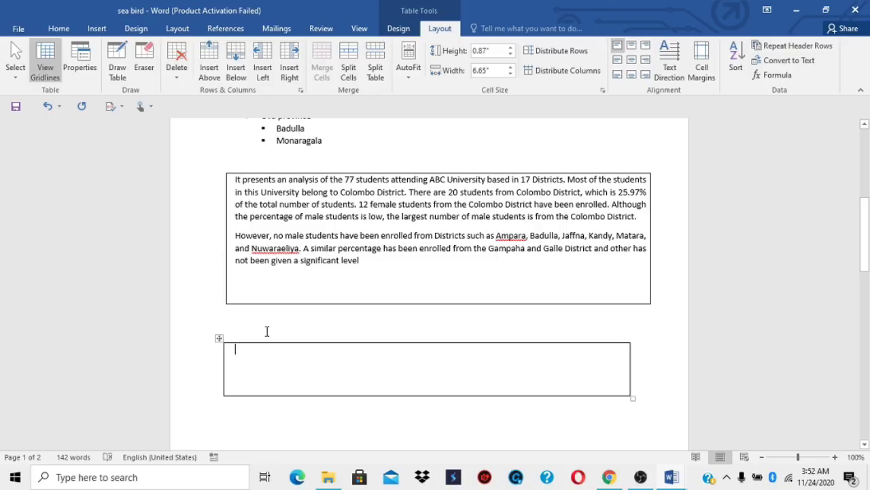
# - Test typing in the new cell, then cut the extra lower table
pyautogui.write('hfgfswsuuihydcrecu')
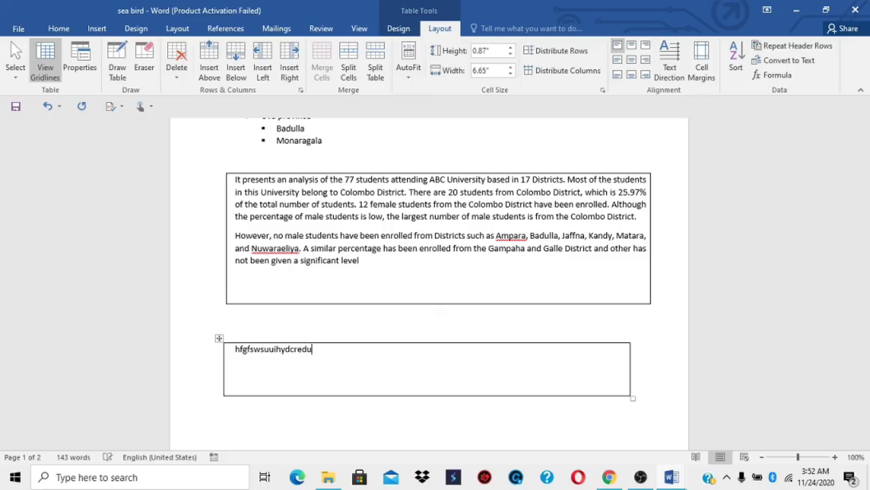
pyautogui.press('BackSpace')
pyautogui.press('BackSpace')
pyautogui.press('BackSpace')
pyautogui.press('BackSpace')
pyautogui.press('BackSpace')
pyautogui.press('BackSpace')
pyautogui.press('BackSpace')
pyautogui.press('BackSpace')
pyautogui.press('BackSpace')
pyautogui.press('BackSpace')
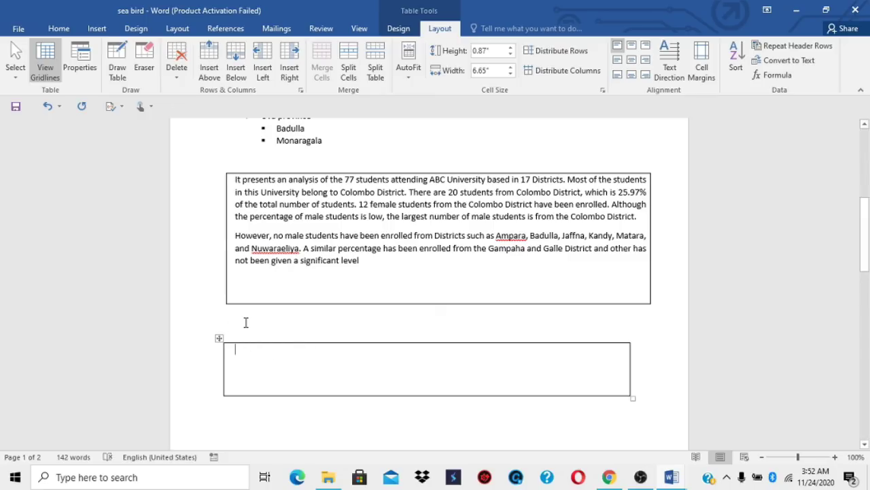
pyautogui.click(221, 338)
pyautogui.rightClick(220, 338)
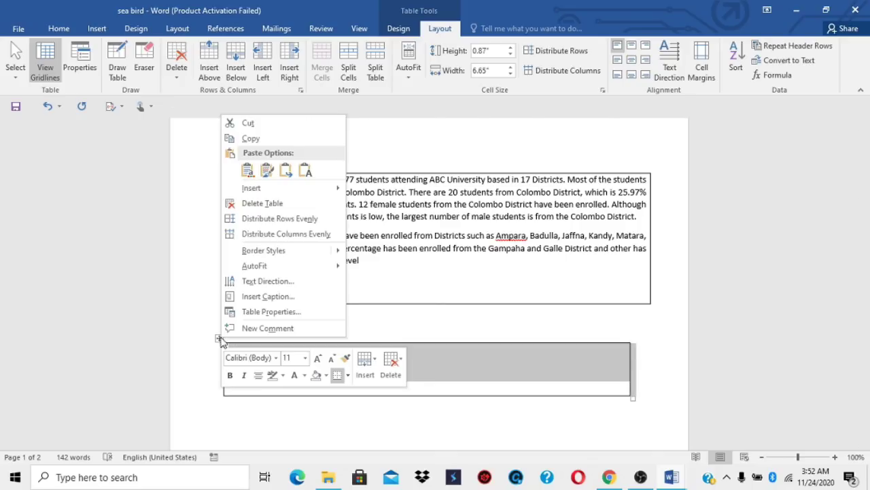
pyautogui.click(281, 124)
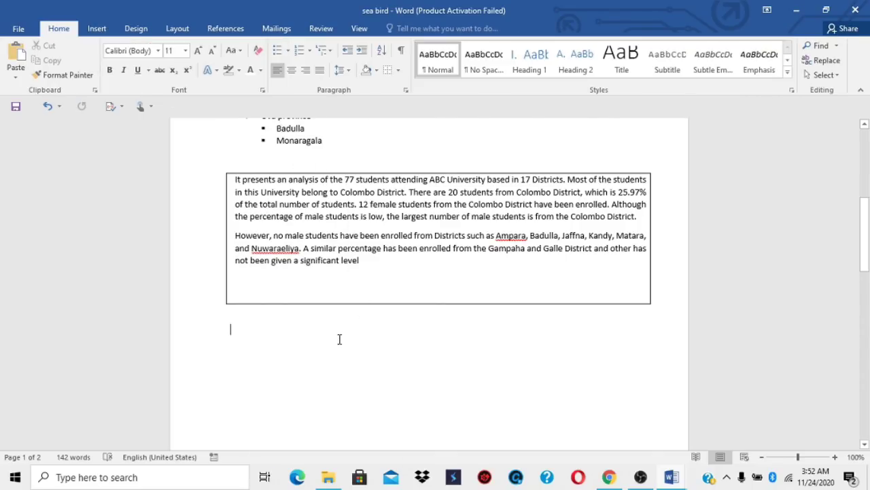
# - Select the Districts of Sri Lanka list and save the document
pyautogui.scroll(5, 417, 303)
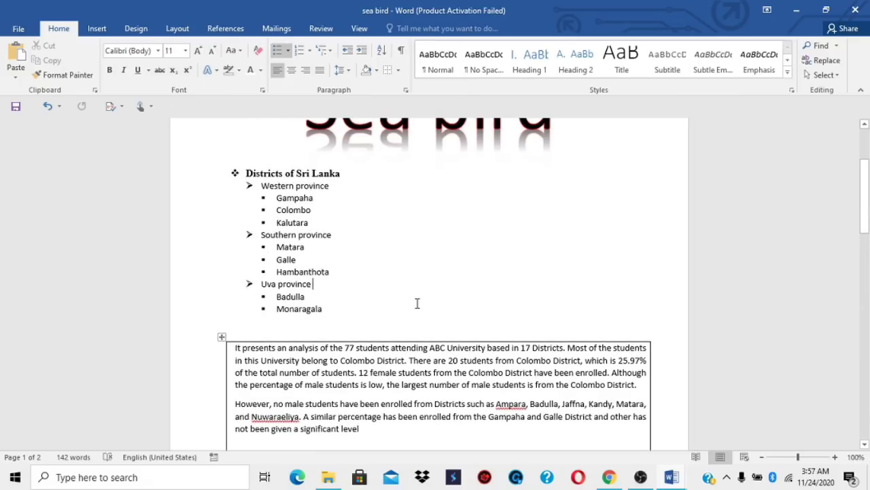
pyautogui.click(380, 277)
pyautogui.scroll(2, 380, 276)
pyautogui.scroll(1, 380, 276)
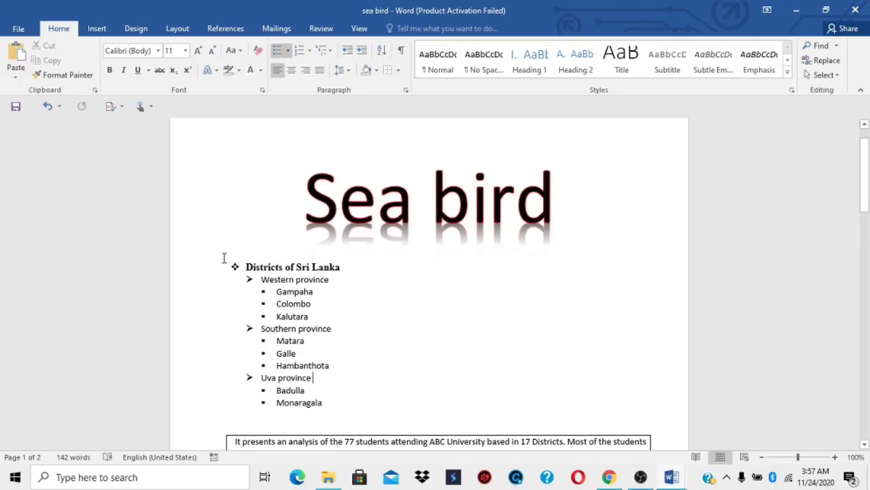
pyautogui.moveTo(227, 265)
pyautogui.mouseDown()
pyautogui.moveTo(344, 394)
pyautogui.moveTo(330, 406)
pyautogui.mouseUp()
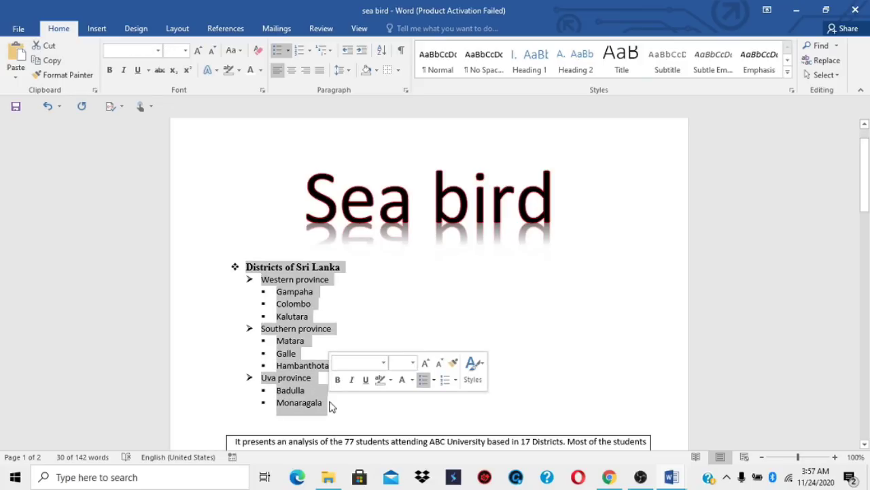
pyautogui.click(15, 107)
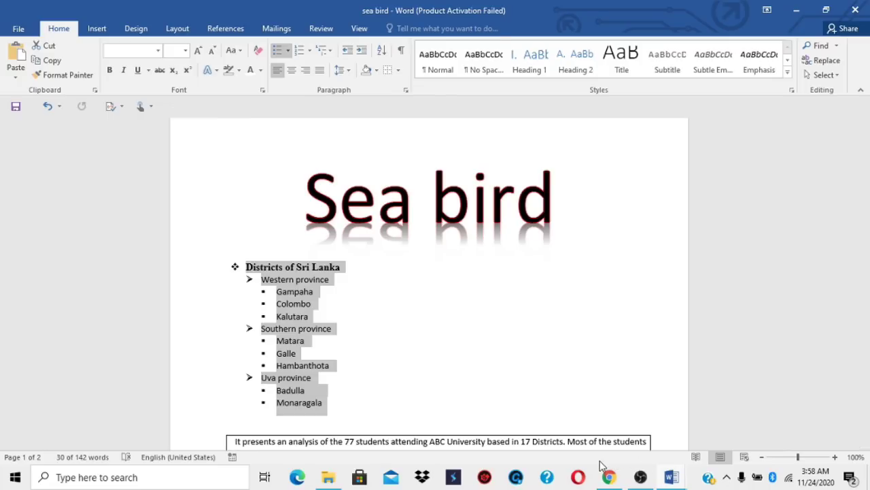
pyautogui.scroll(-7, 417, 344)
pyautogui.scroll(-5, 373, 349)
pyautogui.scroll(8, 373, 348)
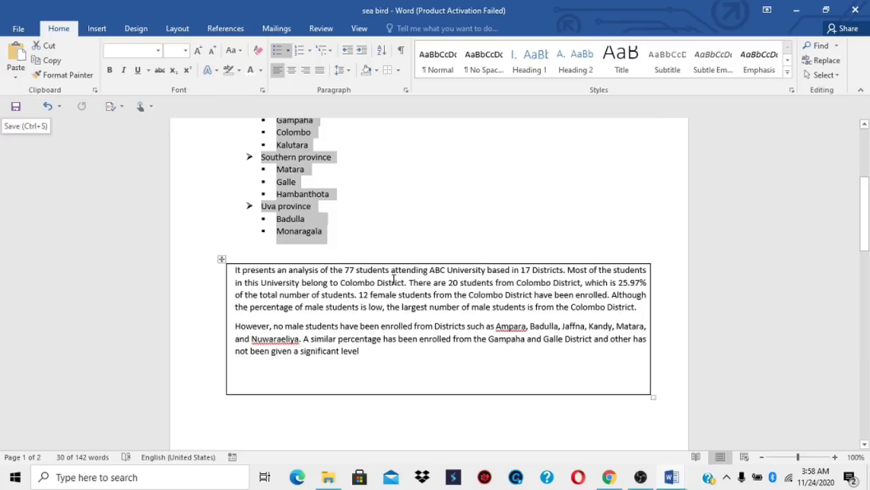
# - Review the title, district list and boxed paragraphs, then save the document
pyautogui.scroll(-5, 393, 279)
pyautogui.scroll(4, 393, 279)
pyautogui.scroll(3, 393, 279)
pyautogui.scroll(2, 393, 278)
pyautogui.scroll(-7, 308, 260)
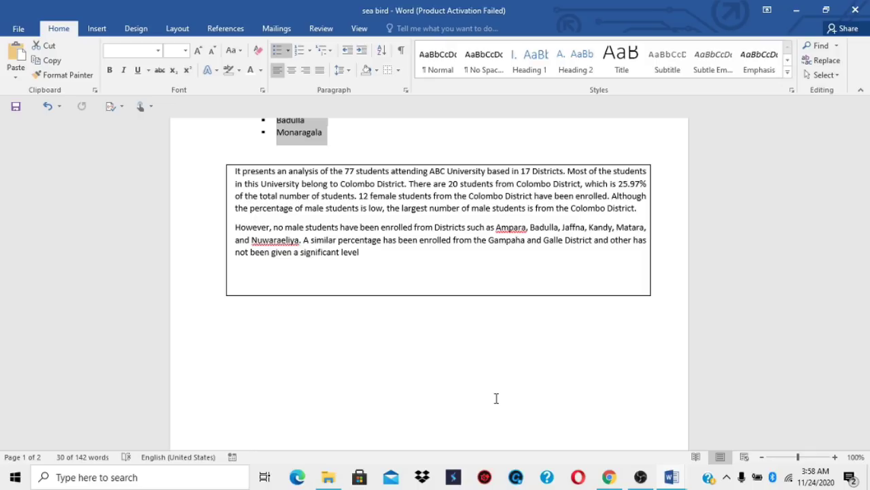
pyautogui.scroll(1, 496, 399)
pyautogui.scroll(2, 497, 398)
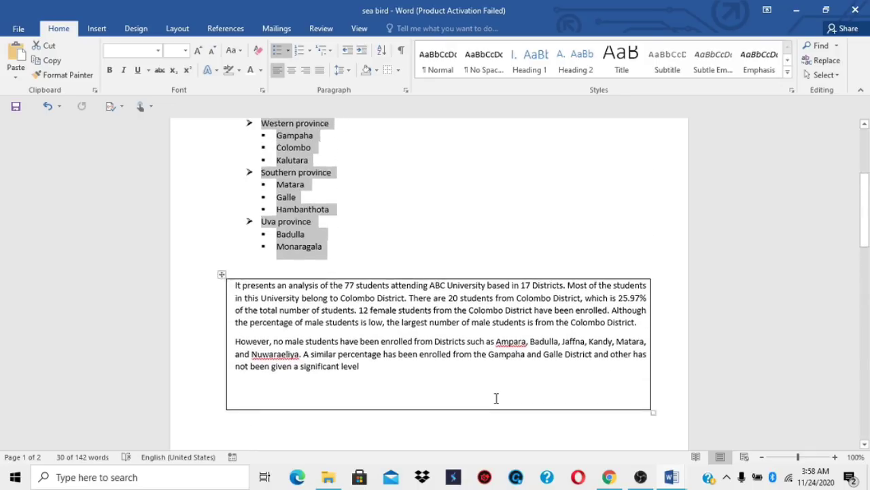
pyautogui.scroll(1, 496, 398)
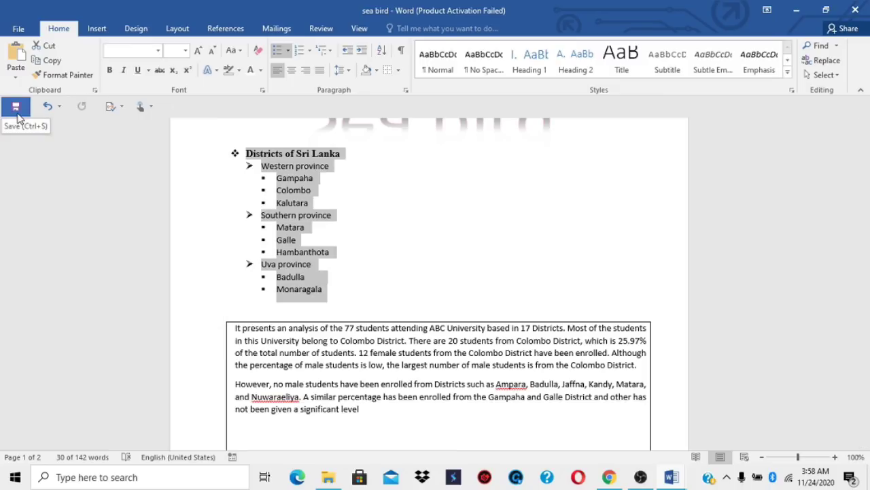
pyautogui.click(16, 108)
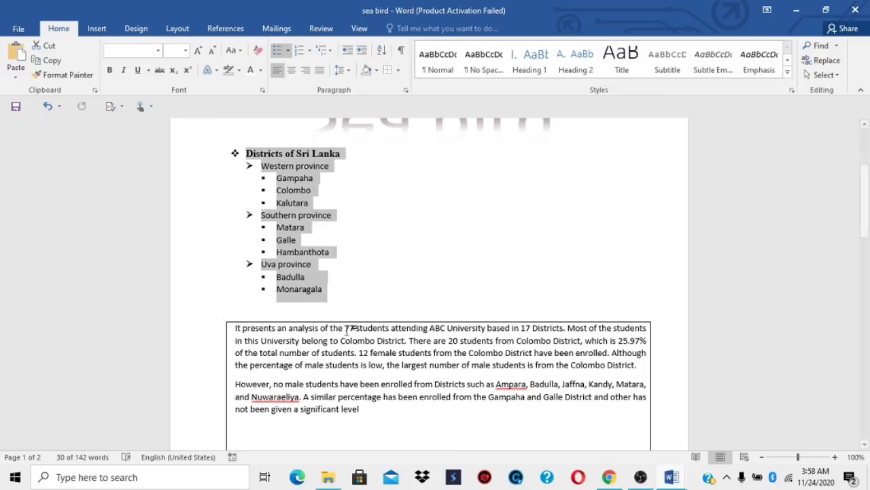
# - Scroll through once more and jump to the top with Ctrl+Home
pyautogui.scroll(-3, 383, 356)
pyautogui.scroll(7, 382, 360)
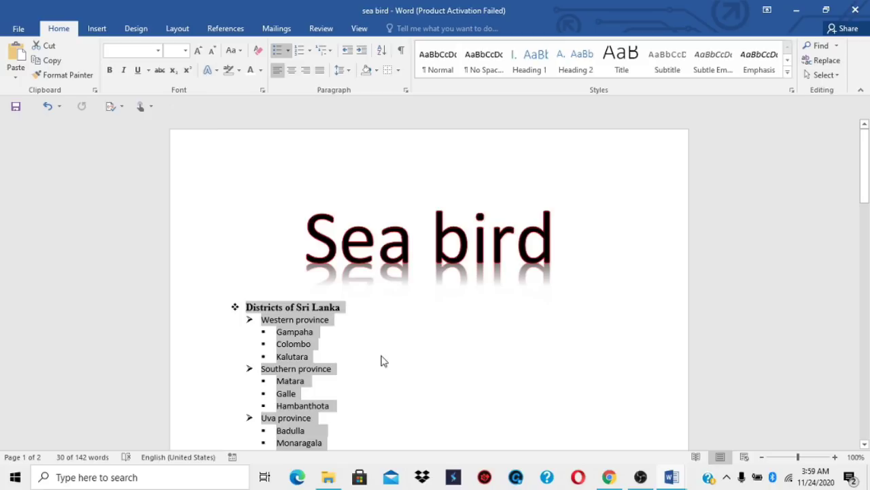
pyautogui.scroll(-5, 381, 359)
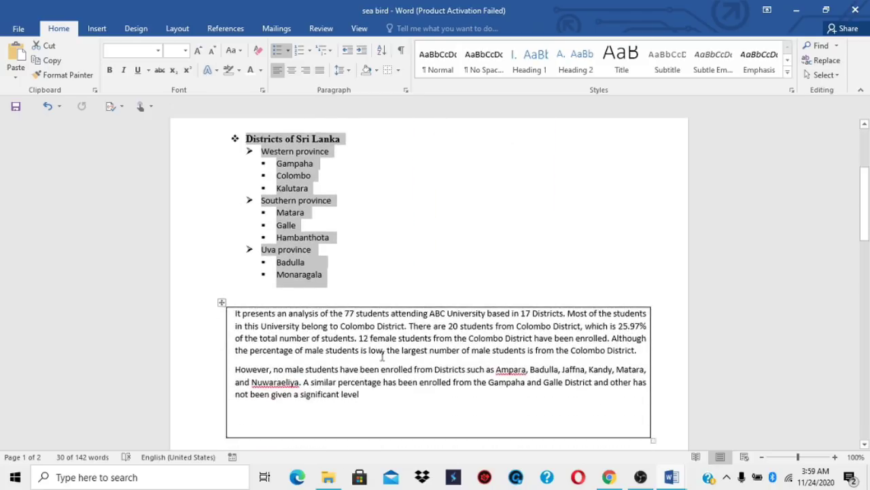
pyautogui.scroll(2, 383, 361)
pyautogui.scroll(3, 383, 361)
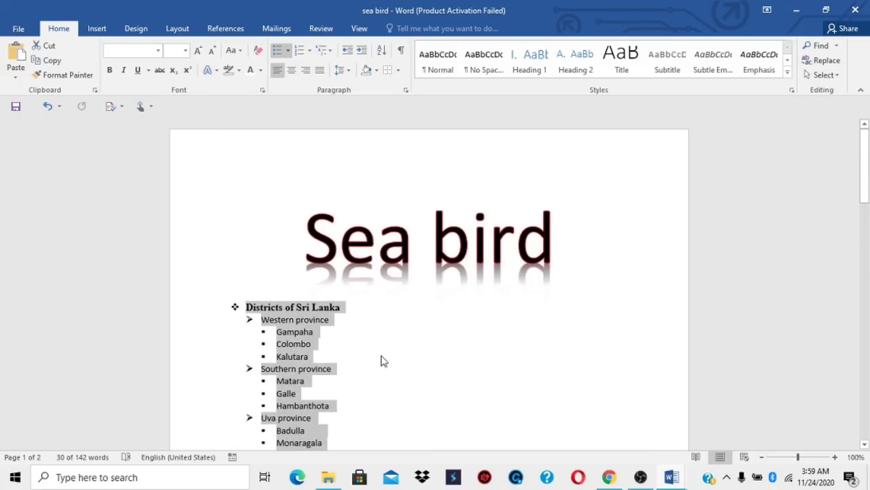
pyautogui.hotkey('ctrl', 'Home')
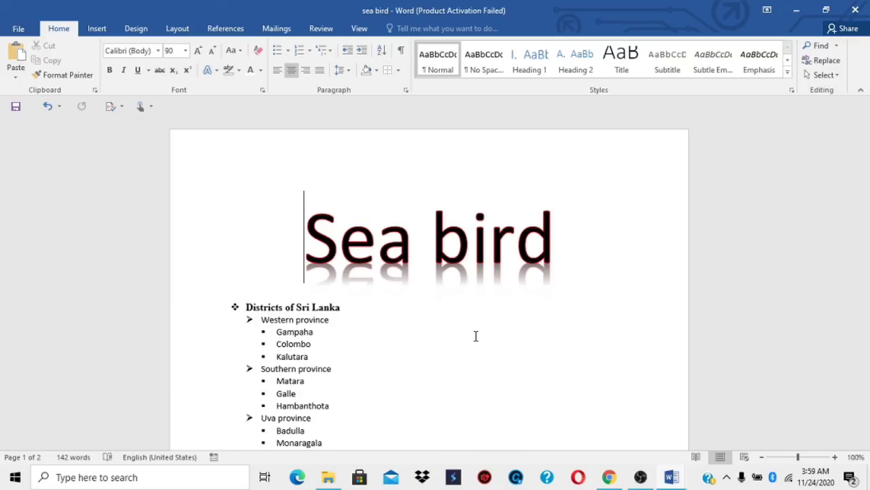